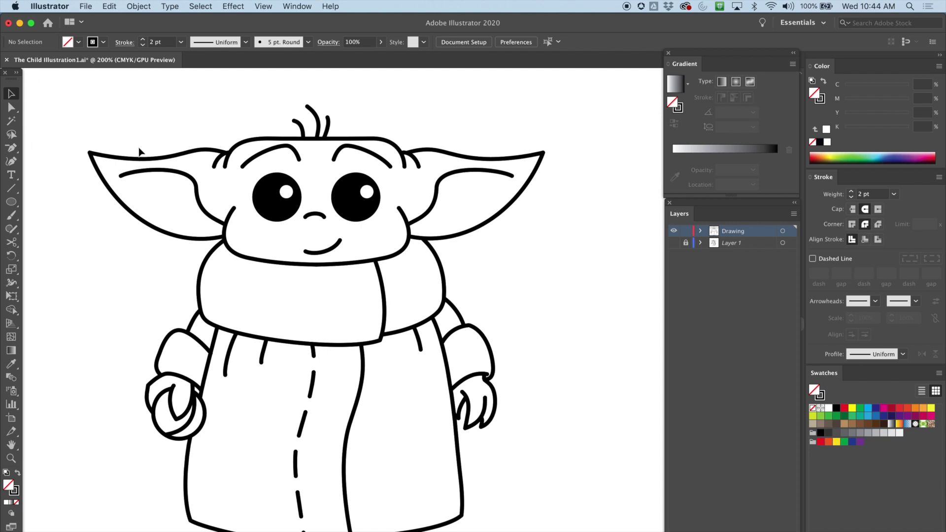
# Step: Show the sketch on Layer 1 beneath the line drawing around the character's head
pyautogui.click(674, 243)
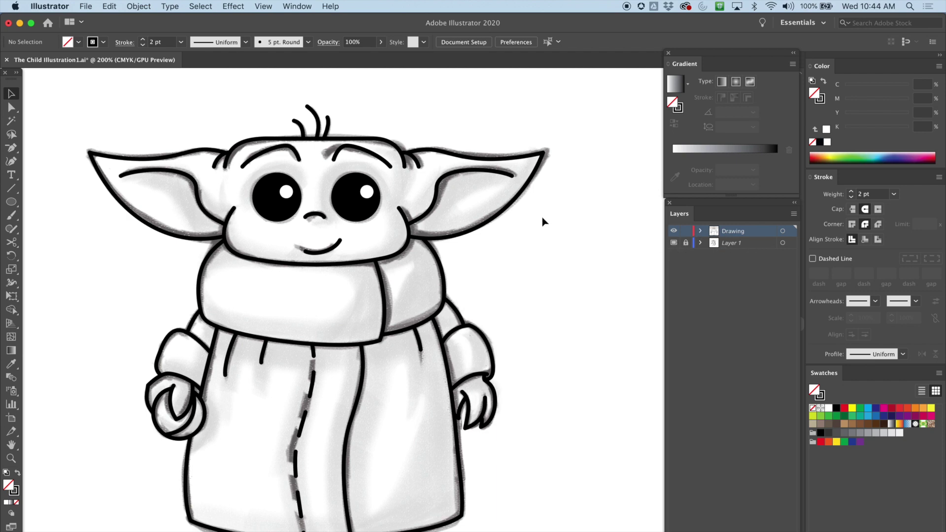
pyautogui.press('super+equal')
pyautogui.scroll(10, 362, 229)
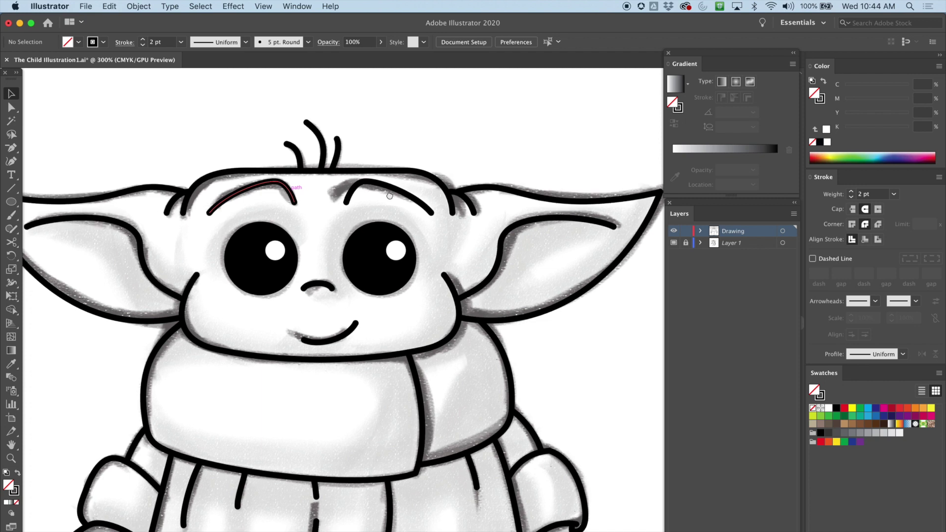
pyautogui.hscroll(-5, 367, 205)
pyautogui.scroll(-2, 366, 205)
pyautogui.moveTo(464, 196); pyautogui.dragTo(546, 250)
pyautogui.moveTo(390, 232); pyautogui.dragTo(416, 192)
pyautogui.press('super+equal')
pyautogui.moveTo(370, 217)
pyautogui.mouseDown()
pyautogui.moveTo(372, 317)
pyautogui.moveTo(377, 232)
pyautogui.mouseUp()
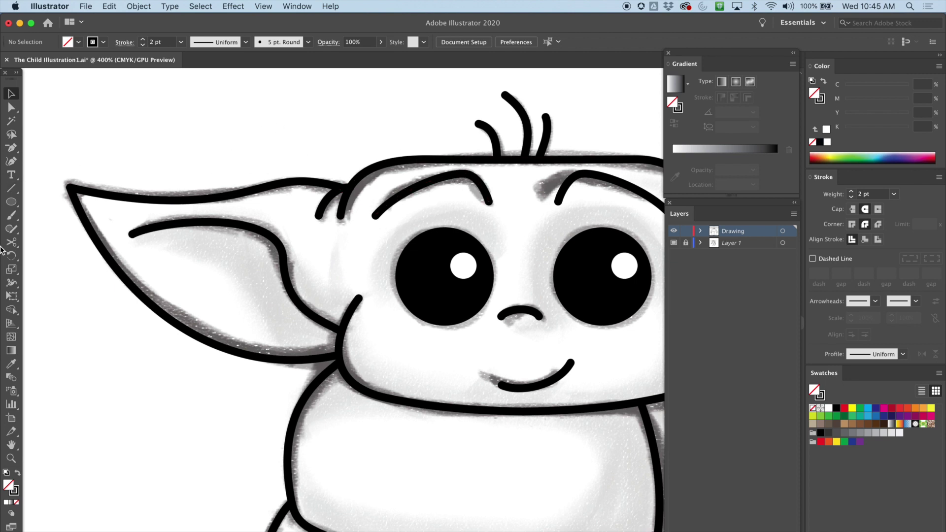
# Step: Thicken both eyebrow strokes at the peaks of their arches with the Width tool
pyautogui.click(12, 283)
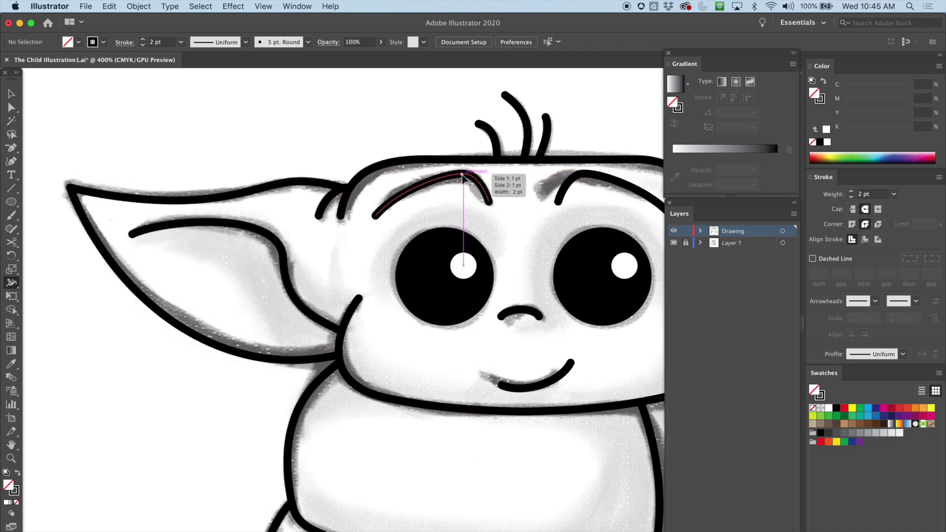
pyautogui.moveTo(463, 178); pyautogui.dragTo(460, 184)
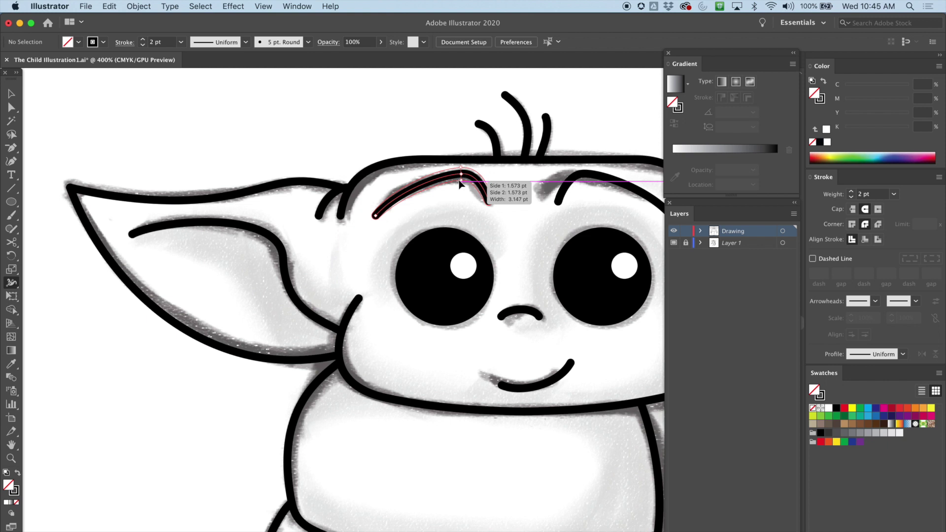
pyautogui.moveTo(460, 184); pyautogui.dragTo(459, 185)
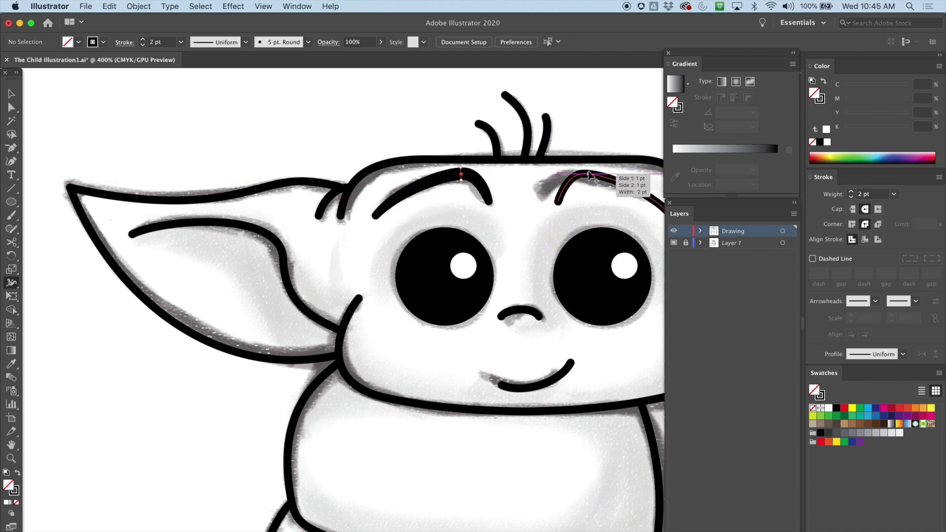
pyautogui.moveTo(583, 175); pyautogui.dragTo(585, 180)
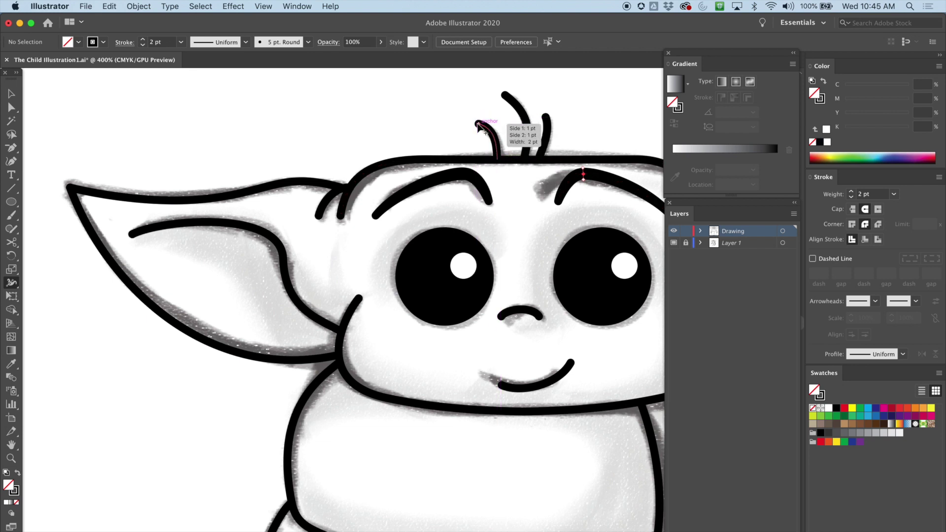
# Step: Taper the tips of the three hair strands on top of the head to thin points
pyautogui.moveTo(480, 125); pyautogui.dragTo(476, 128)
pyautogui.moveTo(506, 94); pyautogui.dragTo(503, 95)
pyautogui.moveTo(545, 118); pyautogui.dragTo(545, 118)
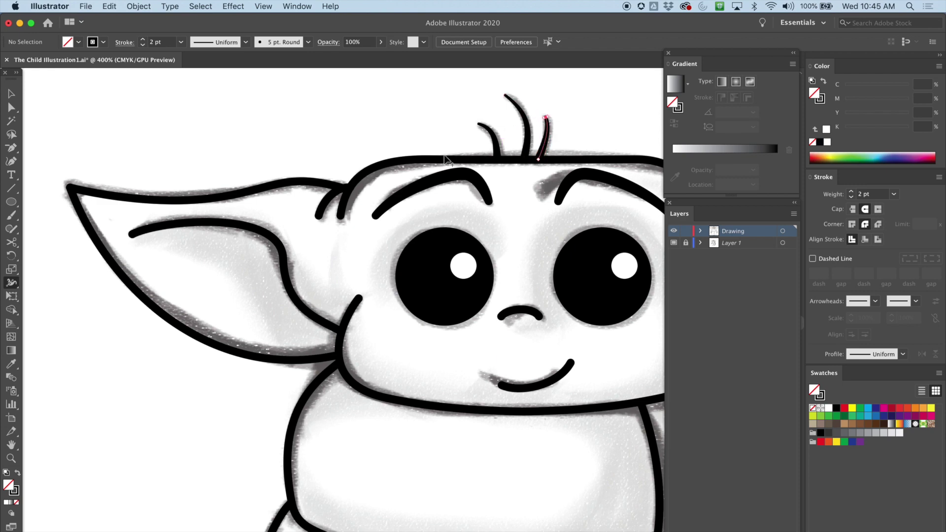
# Step: Taper the left eyebrow's outer end and the head outline's left end, adding a width point at the outline's upper-left curve
pyautogui.moveTo(315, 210)
pyautogui.mouseDown()
pyautogui.moveTo(266, 171)
pyautogui.moveTo(249, 196)
pyautogui.moveTo(448, 269)
pyautogui.moveTo(468, 313)
pyautogui.mouseUp()
pyautogui.scroll(1, 244, 236)
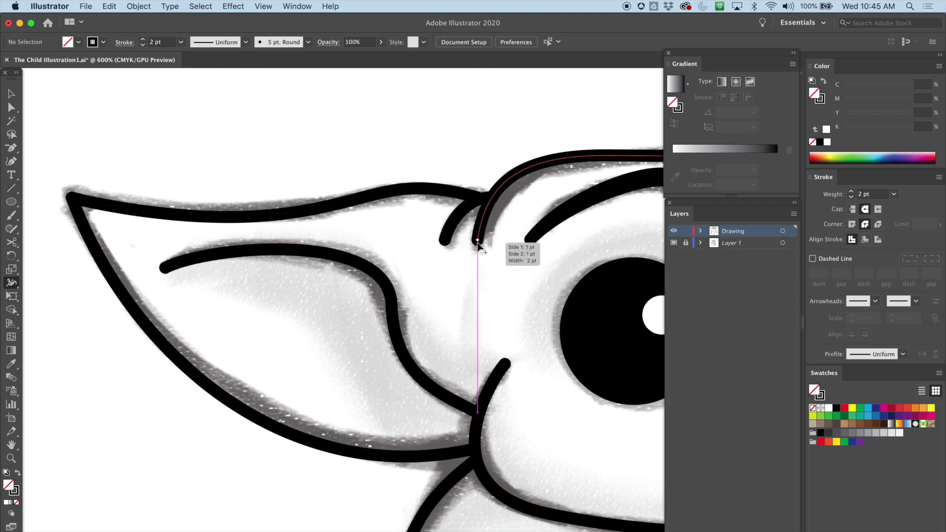
pyautogui.moveTo(483, 245); pyautogui.dragTo(481, 244)
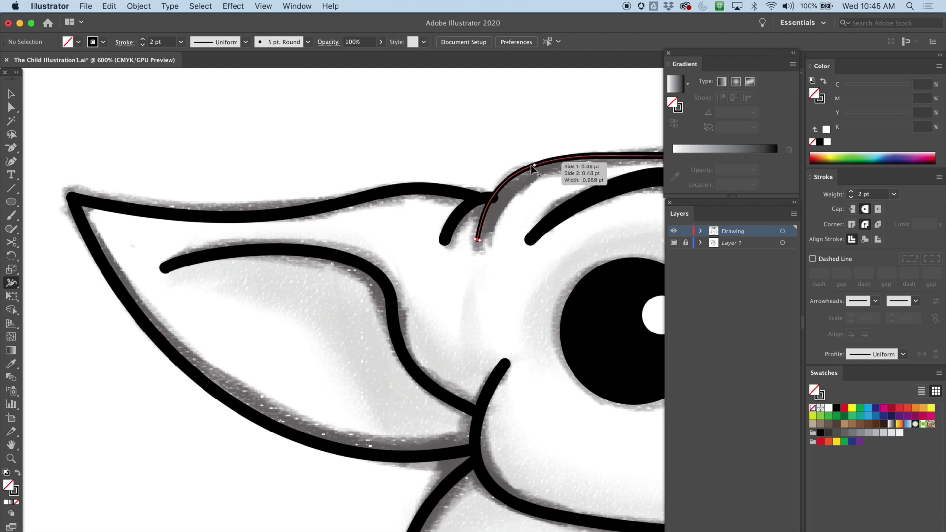
pyautogui.press('super+z')
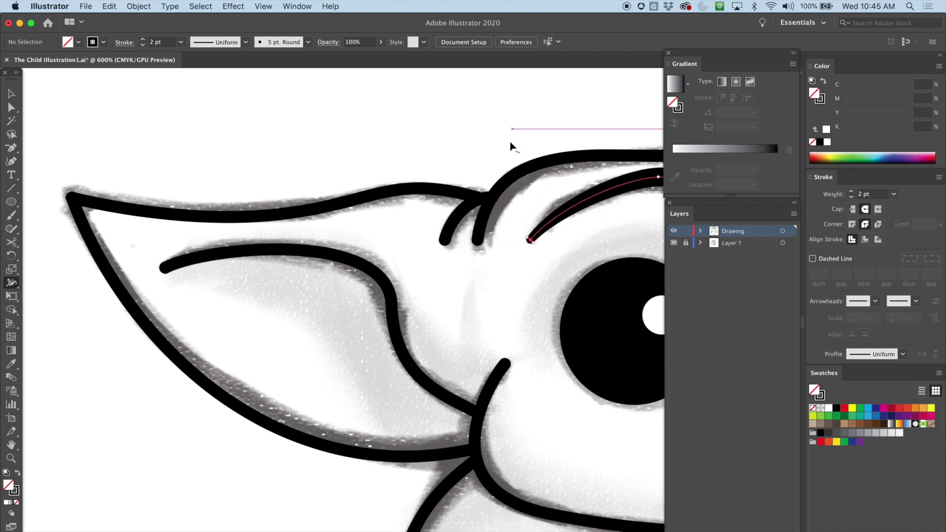
pyautogui.moveTo(511, 178); pyautogui.dragTo(517, 183)
pyautogui.moveTo(484, 241); pyautogui.dragTo(482, 249)
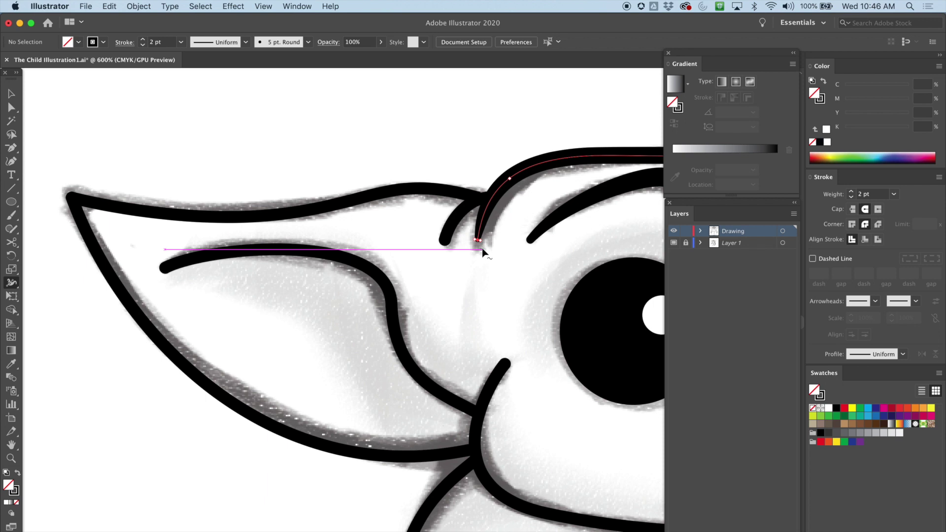
pyautogui.moveTo(514, 185); pyautogui.dragTo(513, 184)
# Step: Add a width point at the head outline's upper-right curve and taper the outline's right end to match the left
pyautogui.moveTo(539, 261); pyautogui.dragTo(175, 269)
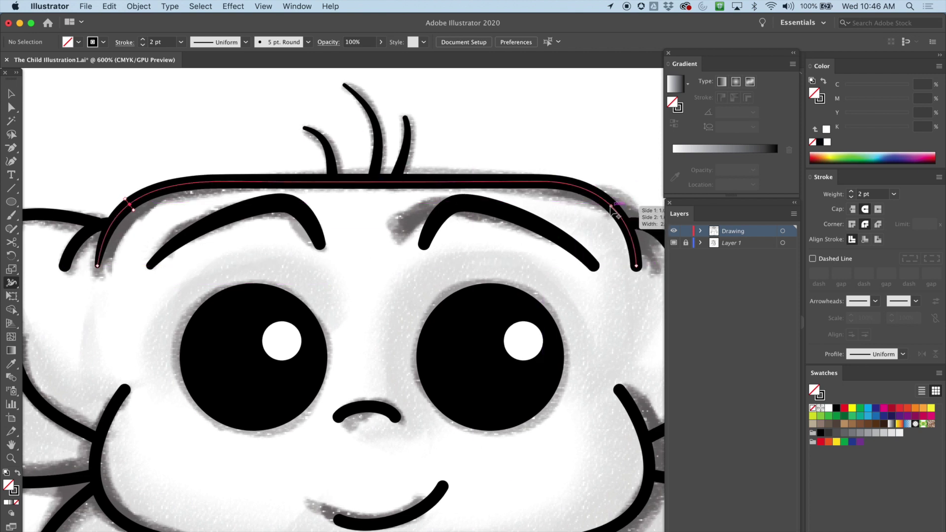
pyautogui.moveTo(613, 208); pyautogui.dragTo(608, 212)
pyautogui.moveTo(636, 272); pyautogui.dragTo(632, 266)
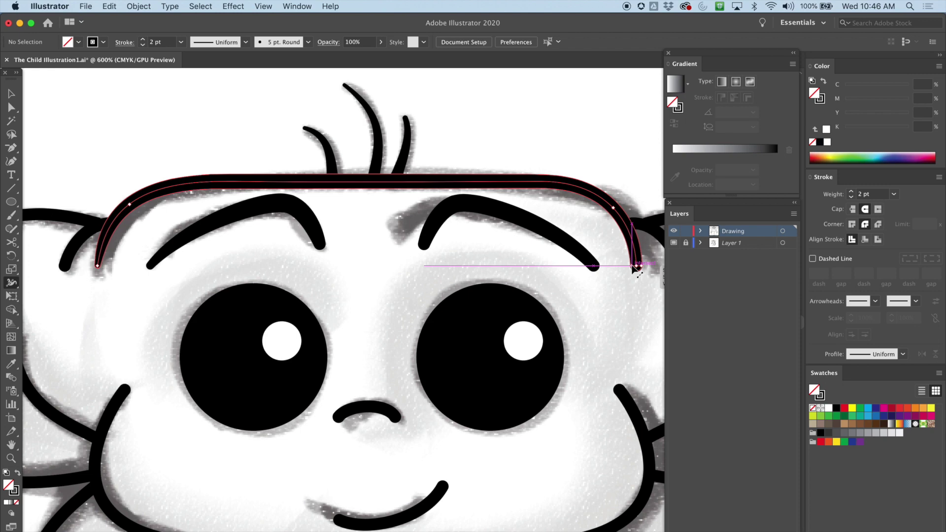
pyautogui.moveTo(636, 269); pyautogui.dragTo(634, 267)
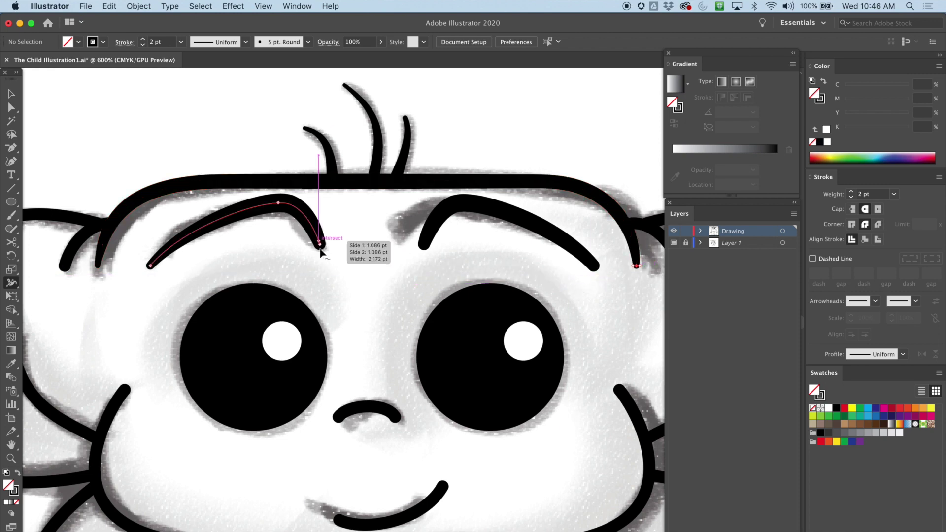
# Step: Taper the short crease stroke beside the left ear and thicken the ear's upper outline at its crest near the head
pyautogui.hscroll(-10, 301, 258)
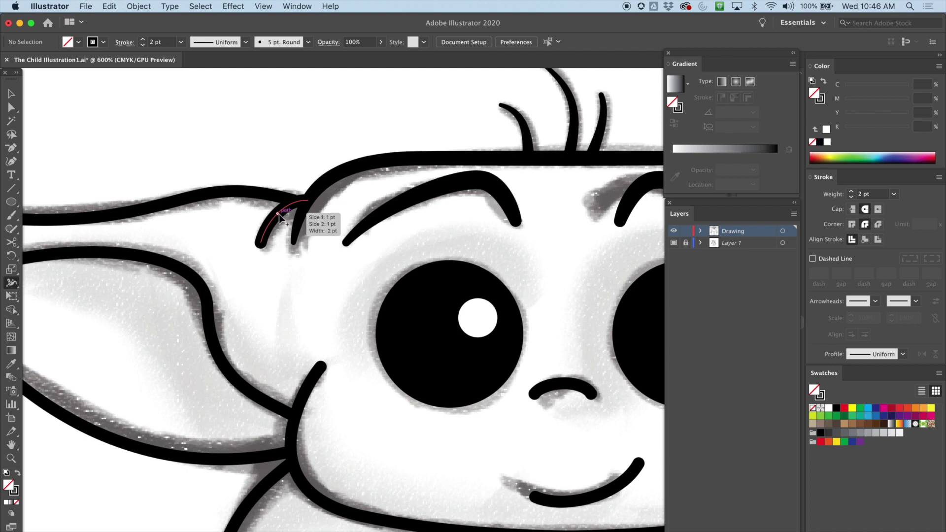
pyautogui.moveTo(283, 216)
pyautogui.mouseDown()
pyautogui.moveTo(263, 244)
pyautogui.moveTo(468, 276)
pyautogui.mouseUp()
pyautogui.moveTo(428, 201)
pyautogui.mouseDown()
pyautogui.moveTo(424, 217)
pyautogui.moveTo(429, 205)
pyautogui.mouseUp()
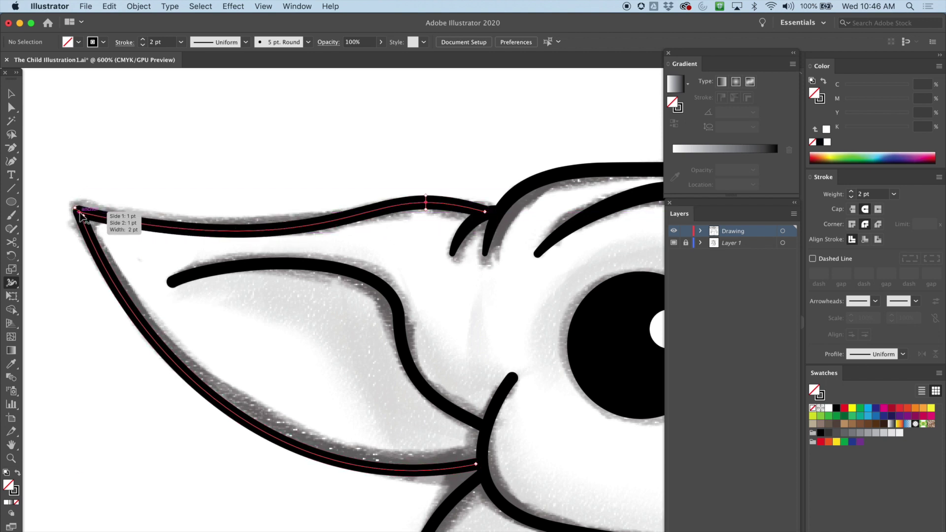
# Step: Thin the left ear outline at its tip, thicken its lower edge to about 3.3 pt, and compare it without the sketch
pyautogui.press('super+z')
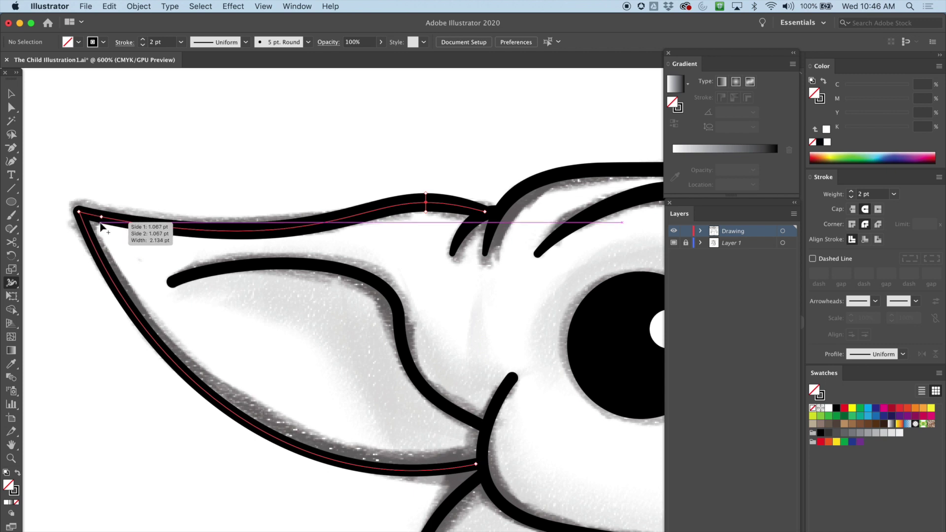
pyautogui.moveTo(101, 227); pyautogui.dragTo(85, 213)
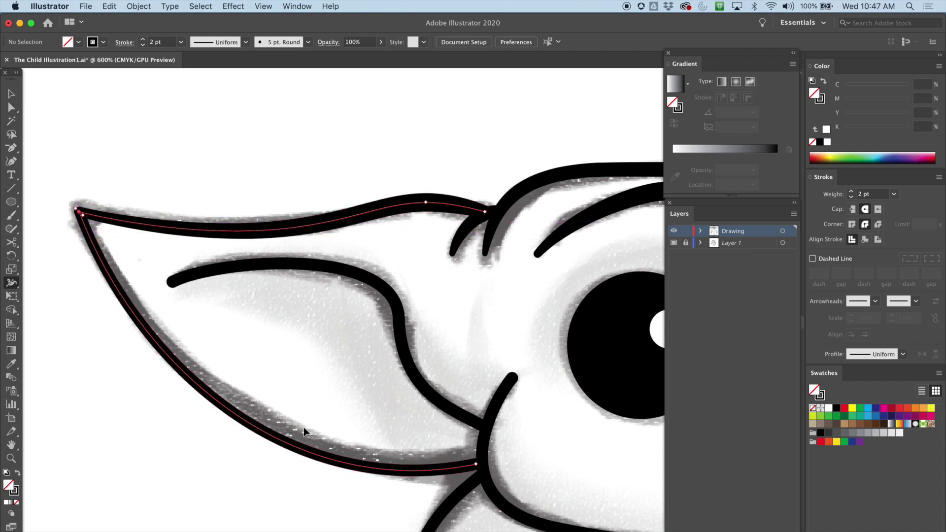
pyautogui.moveTo(270, 435)
pyautogui.mouseDown()
pyautogui.moveTo(259, 450)
pyautogui.moveTo(286, 421)
pyautogui.moveTo(281, 436)
pyautogui.mouseUp()
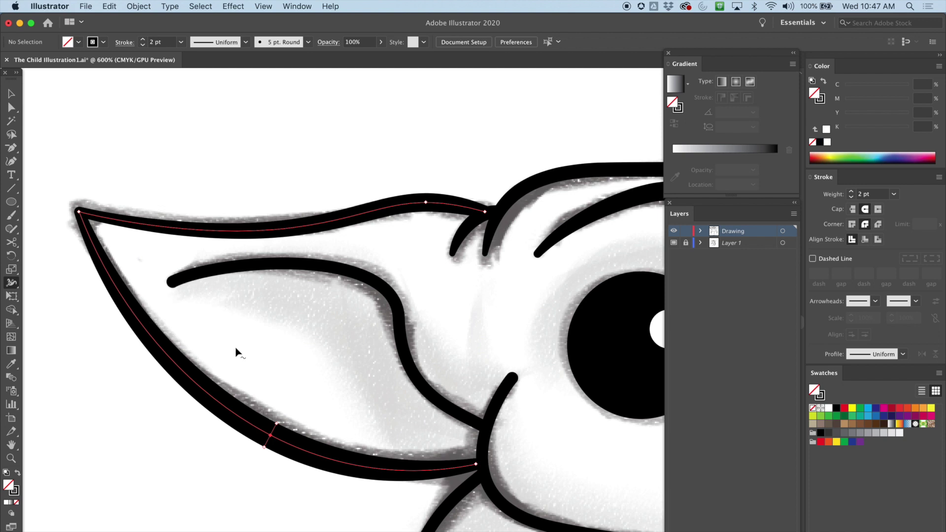
pyautogui.moveTo(282, 426); pyautogui.dragTo(241, 424)
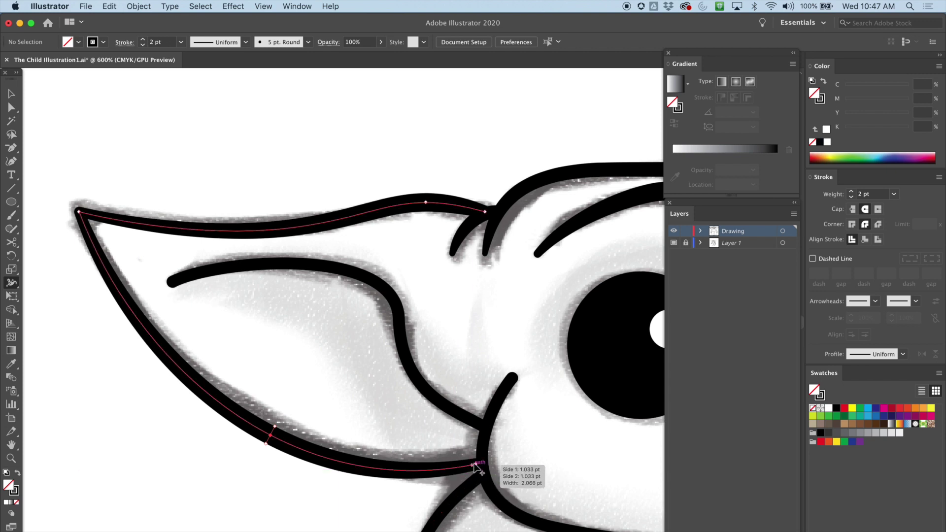
pyautogui.click(674, 243)
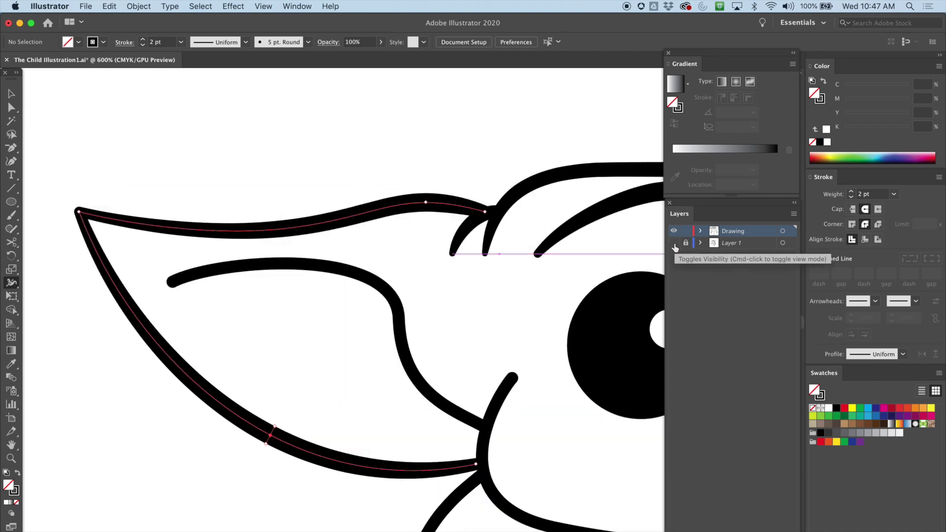
pyautogui.click(673, 244)
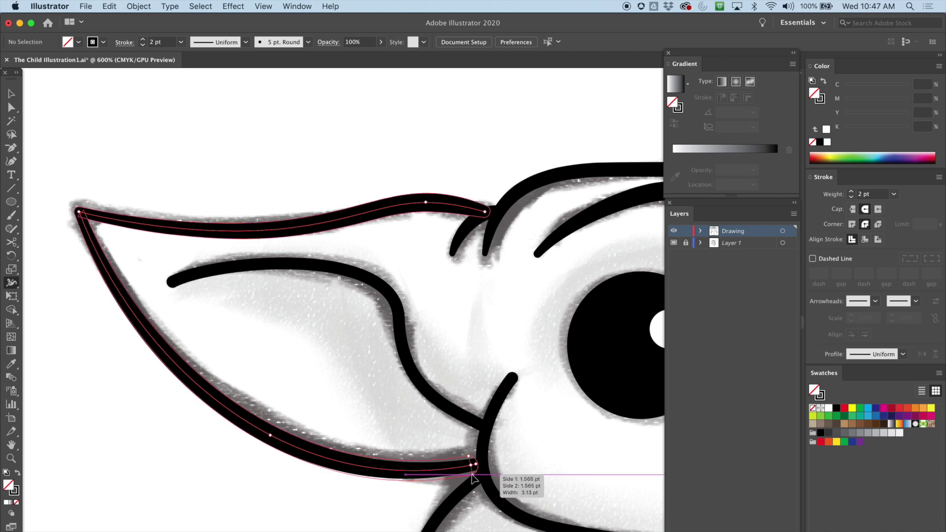
# Step: Move the lower end point of the left ear outline so it meets the head outline
pyautogui.click(18, 113)
pyautogui.click(482, 463)
pyautogui.press('p')
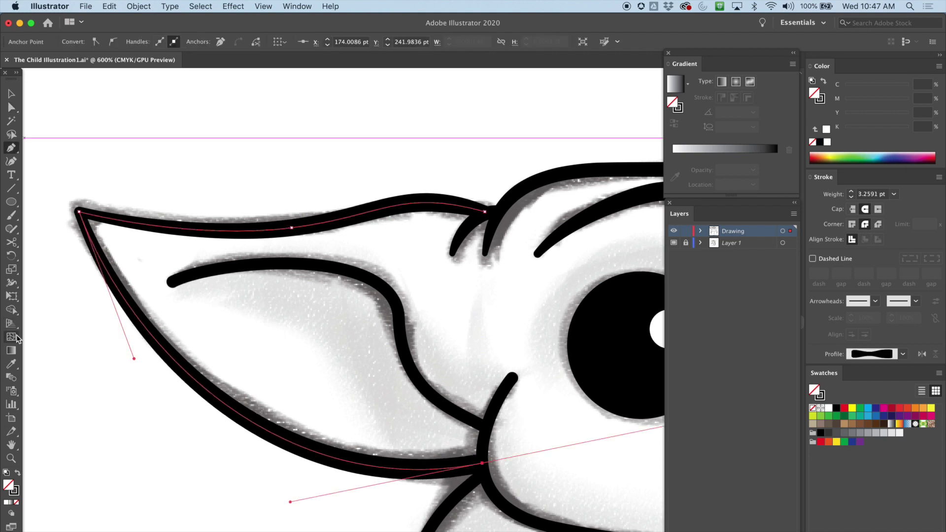
# Step: Thicken the left ear's inner line to about 4.3 pt along its bend and taper both of its ends
pyautogui.click(12, 285)
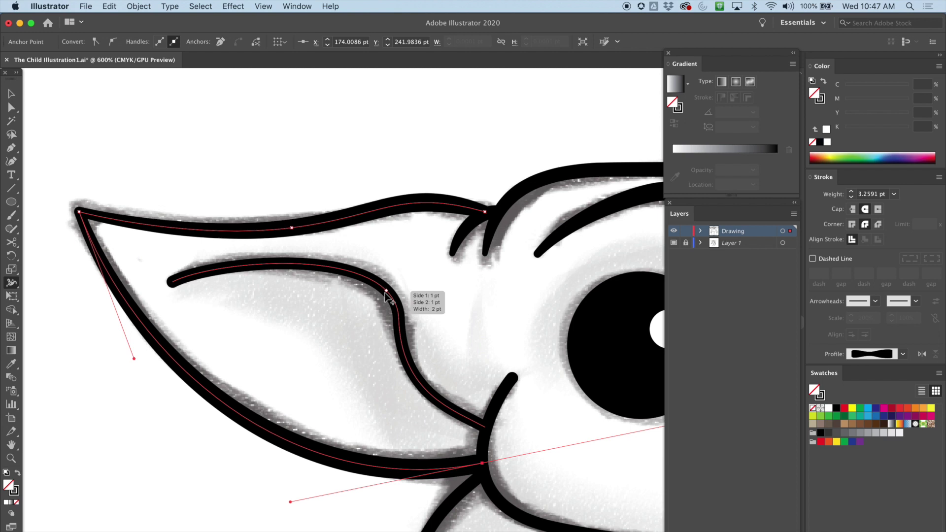
pyautogui.moveTo(399, 319); pyautogui.dragTo(386, 318)
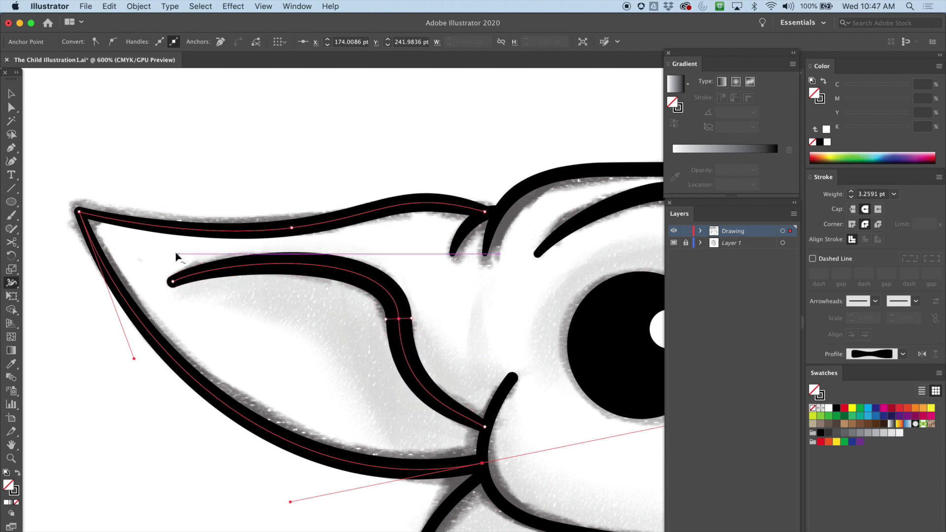
pyautogui.moveTo(340, 279); pyautogui.dragTo(340, 278)
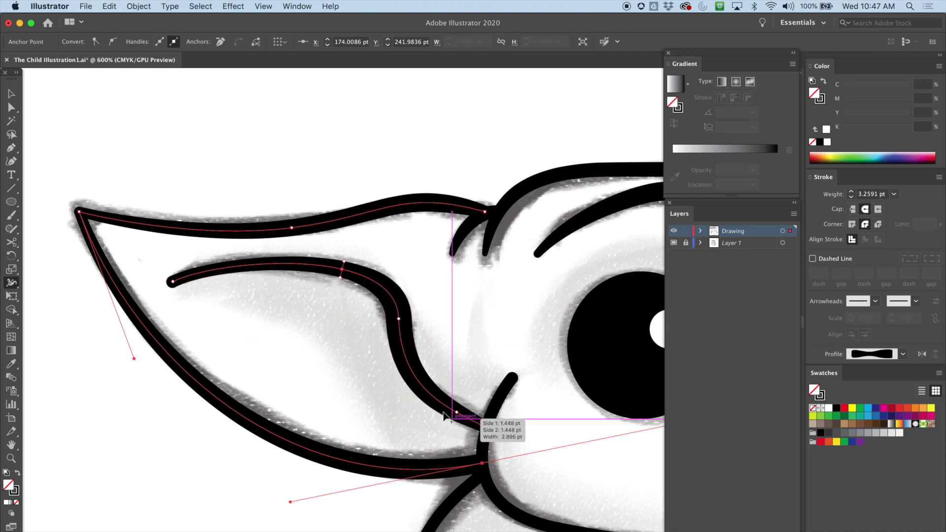
pyautogui.moveTo(454, 417); pyautogui.dragTo(458, 426)
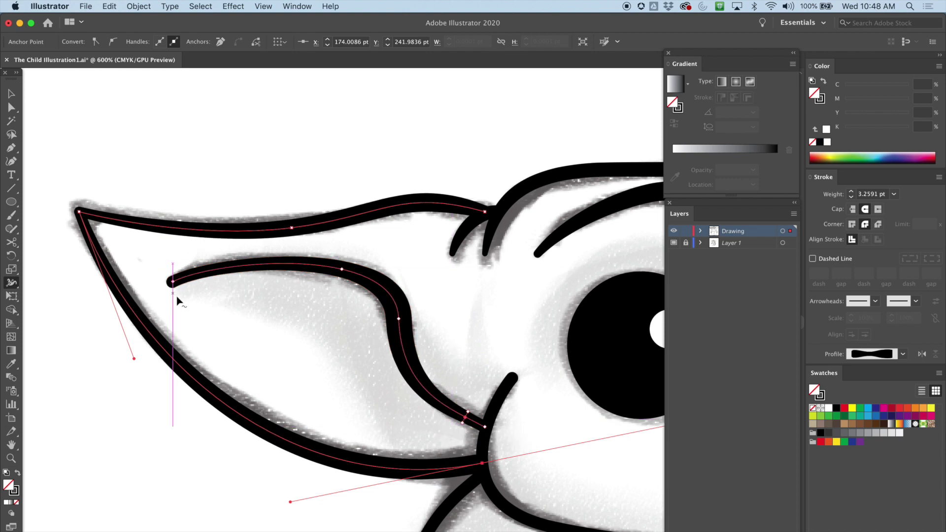
pyautogui.moveTo(175, 288); pyautogui.dragTo(174, 285)
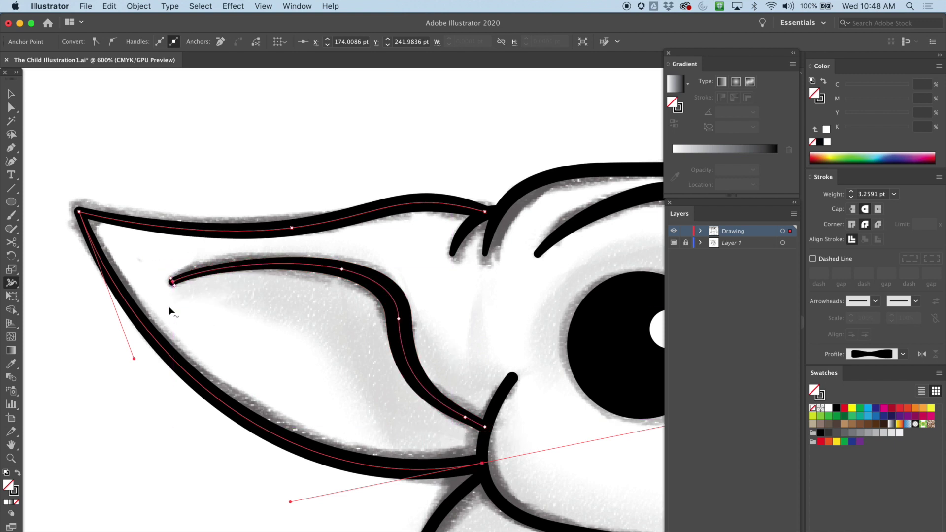
# Step: Deselect the ear strokes and compare the head's varied line widths with and without the Layer 1 sketch
pyautogui.moveTo(507, 359); pyautogui.dragTo(381, 246)
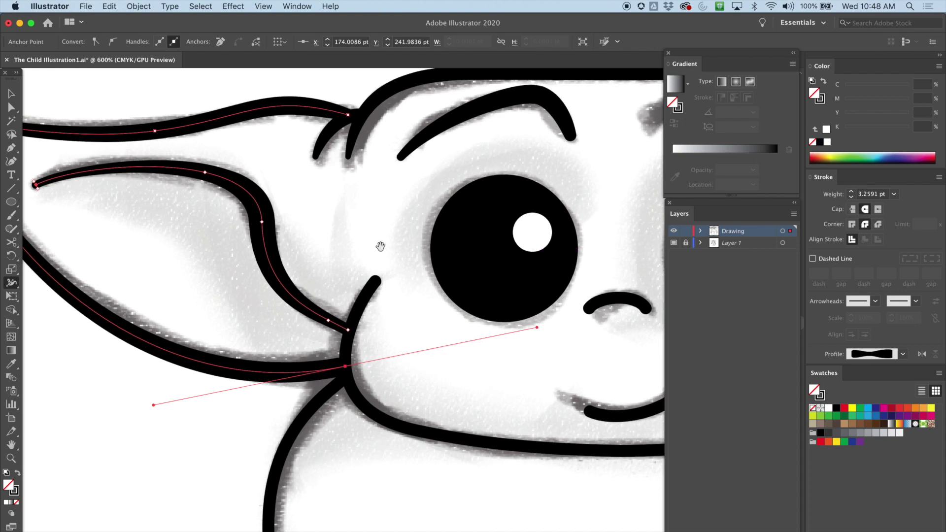
pyautogui.press('super+minus')
pyautogui.press('super+minus')
pyautogui.moveTo(399, 281); pyautogui.dragTo(278, 303)
pyautogui.press('v')
pyautogui.click(84, 191)
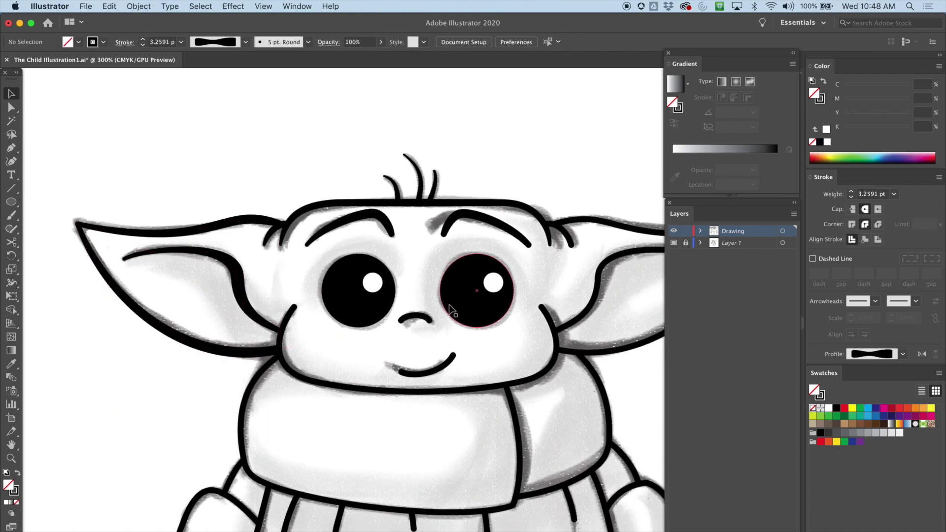
pyautogui.hscroll(3, 289, 294)
pyautogui.scroll(-2, 290, 294)
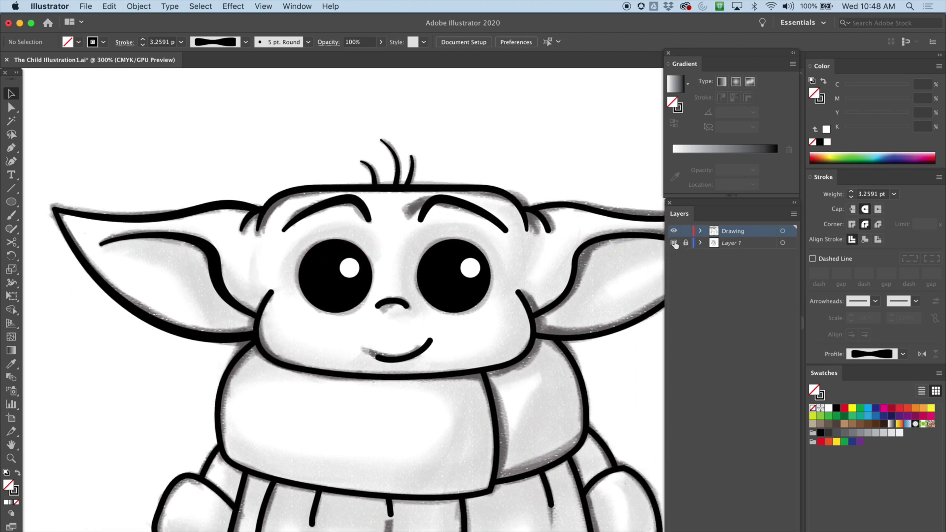
pyautogui.click(674, 243)
pyautogui.click(674, 243)
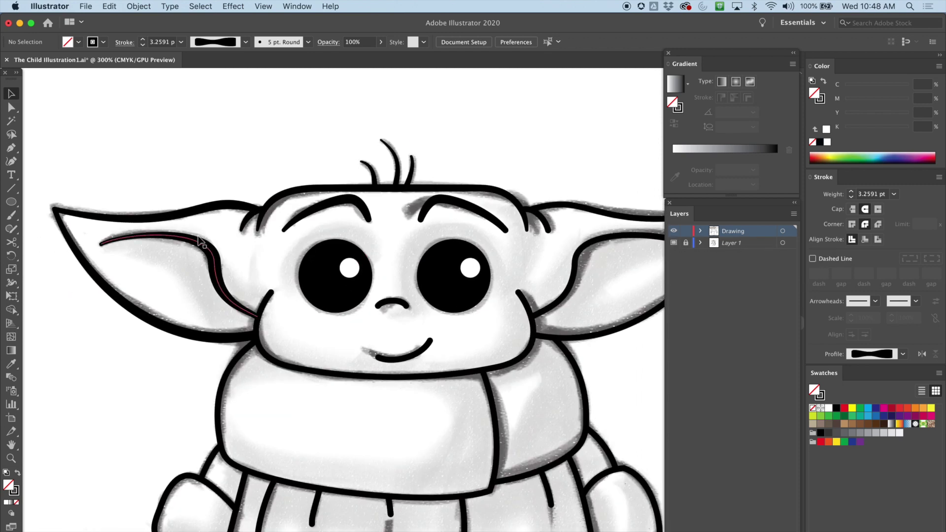
# Step: Adjust the stroke width at the bend of the left ear's inner line to about 3.9 pt, checking it against the Layer 1 sketch
pyautogui.click(212, 261)
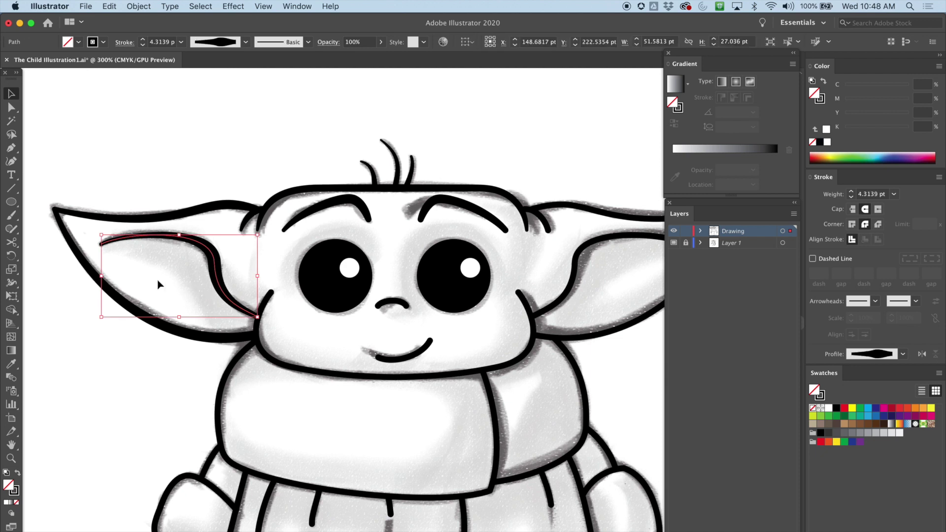
pyautogui.click(14, 284)
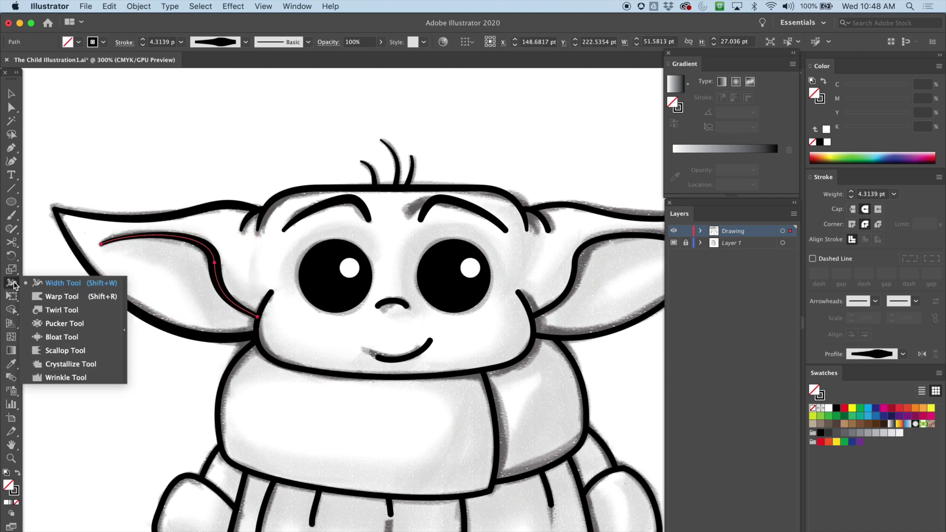
pyautogui.moveTo(212, 264); pyautogui.dragTo(211, 264)
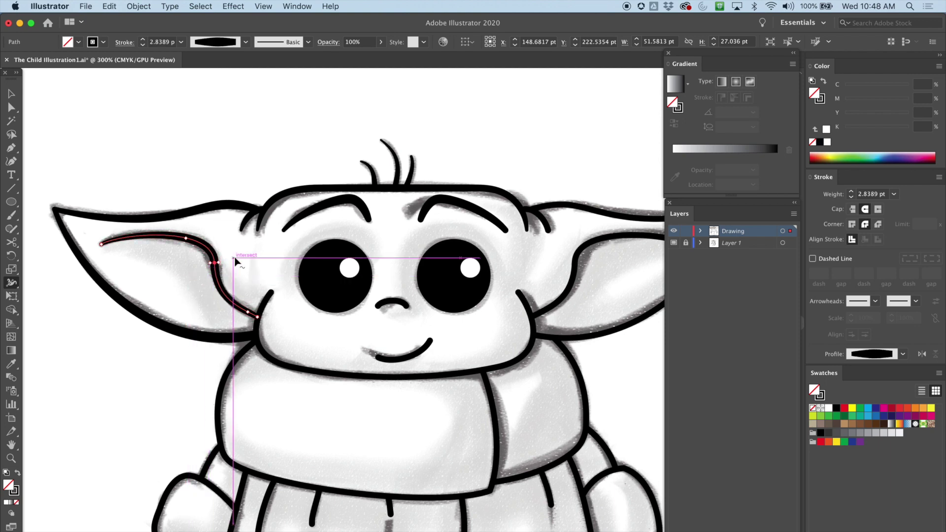
pyautogui.click(674, 242)
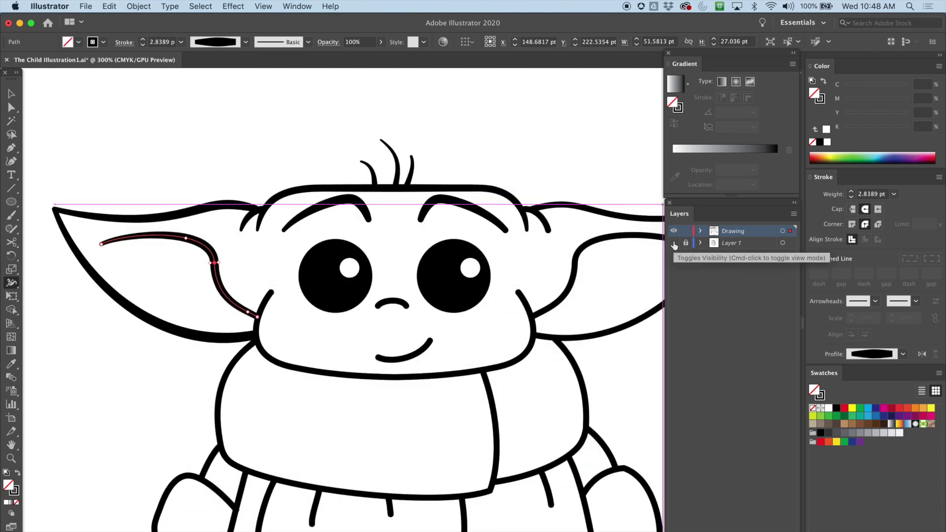
pyautogui.click(673, 243)
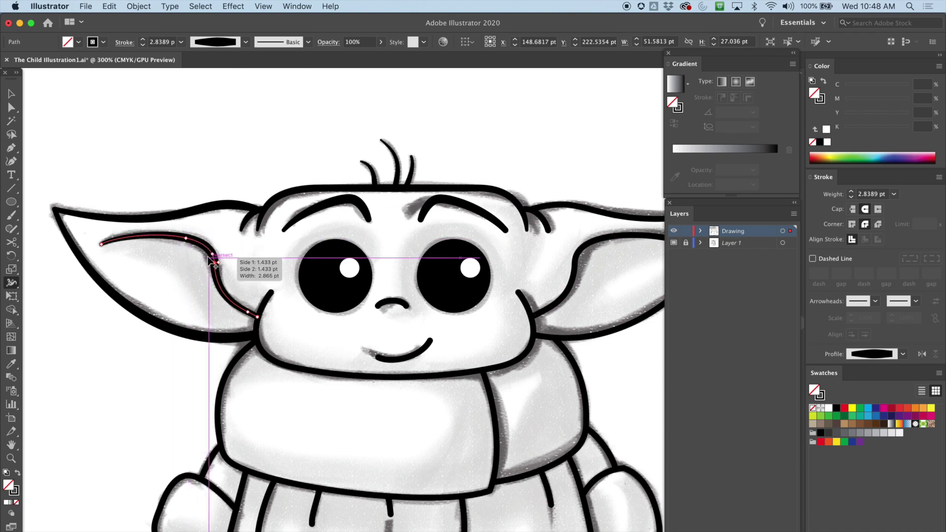
pyautogui.press('super+equal')
pyautogui.moveTo(451, 310); pyautogui.dragTo(441, 313)
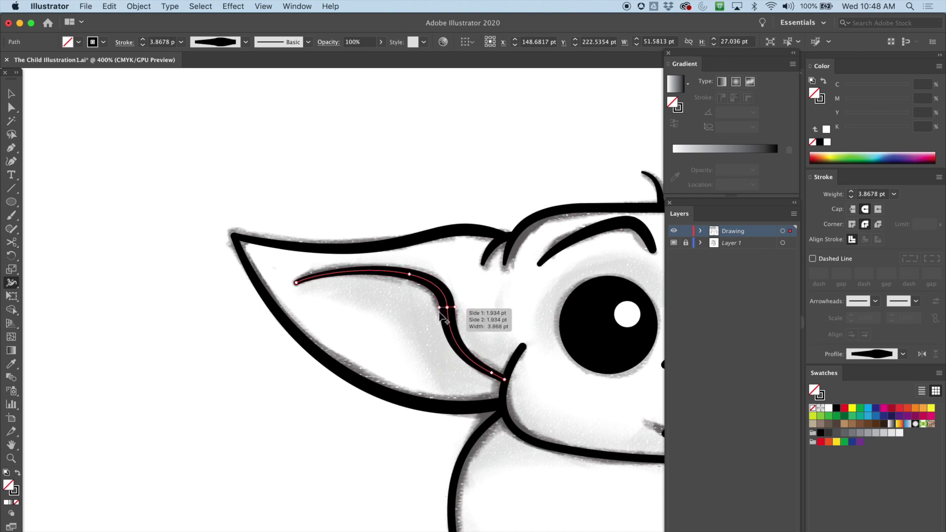
# Step: Thicken the left jaw outline at its lower curve and taper its upper end beside the ear with the Width tool
pyautogui.hscroll(10, 419, 346)
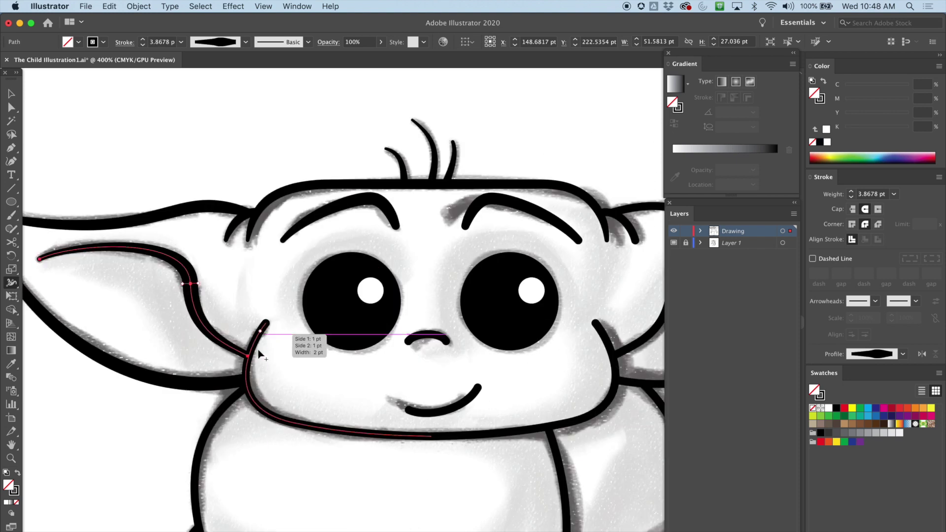
pyautogui.moveTo(251, 400); pyautogui.dragTo(245, 400)
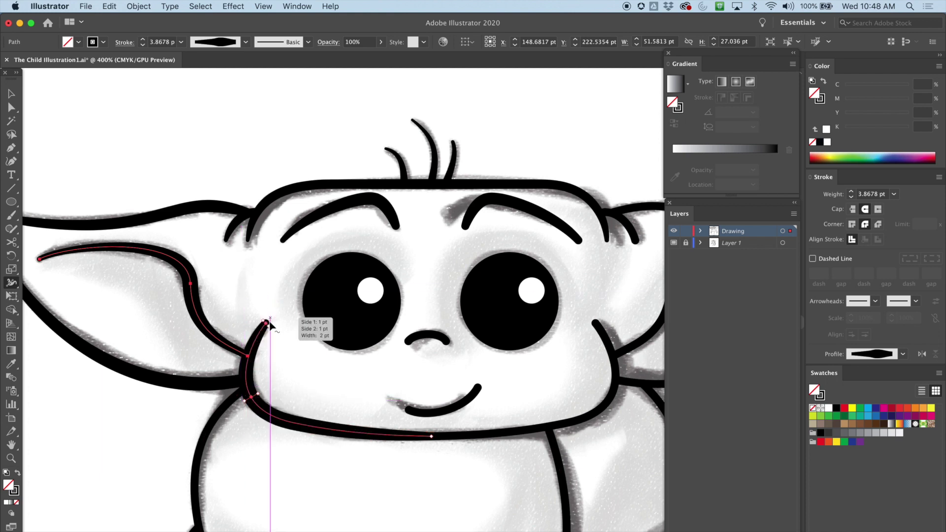
pyautogui.moveTo(269, 326); pyautogui.dragTo(270, 330)
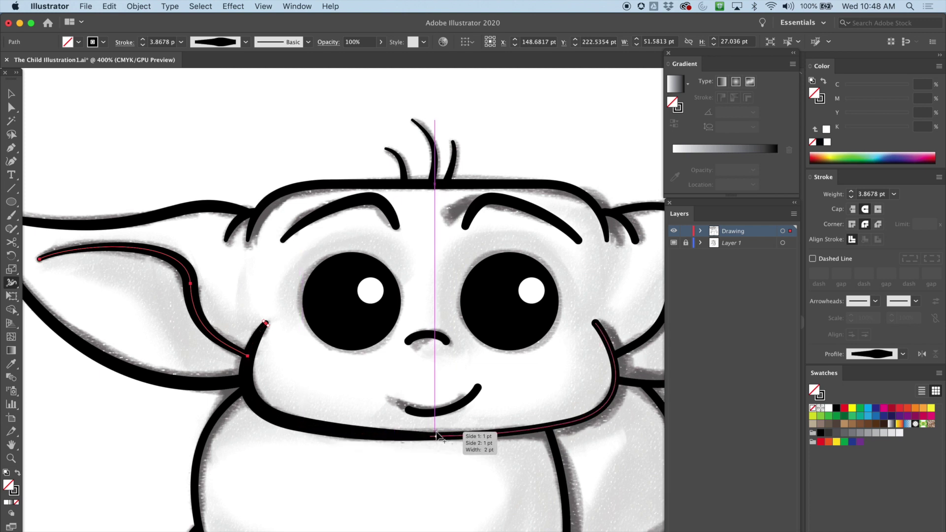
# Step: Compare the jaw line art with the Layer 1 sketch and refine the stroke width along the left part of the chin
pyautogui.click(673, 243)
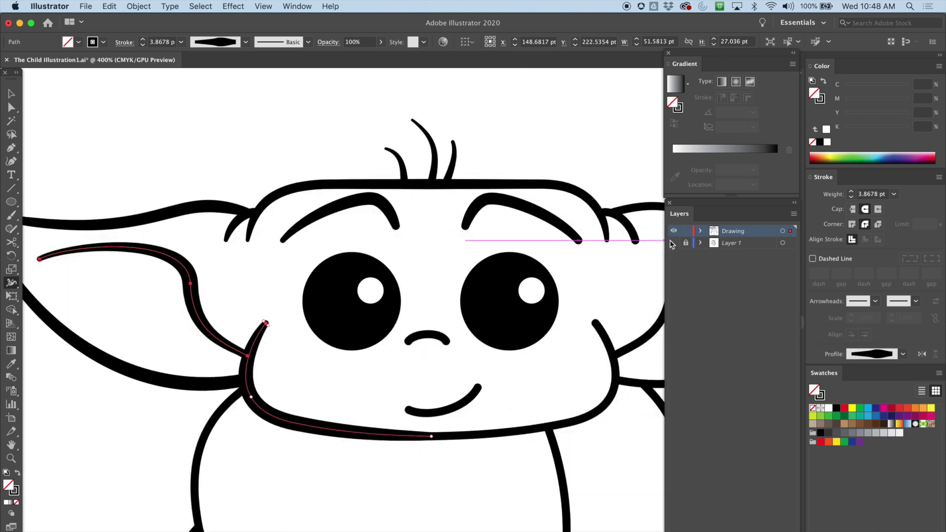
pyautogui.click(674, 243)
pyautogui.click(673, 232)
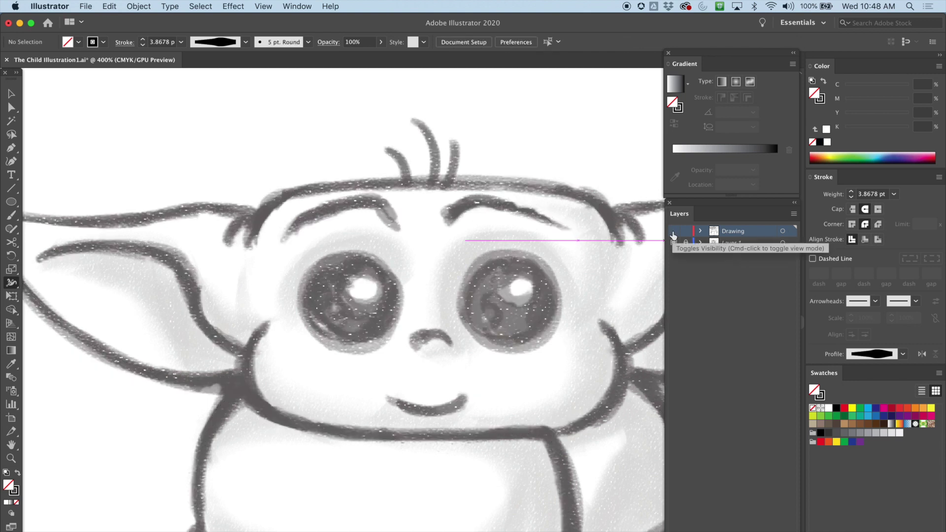
pyautogui.click(674, 232)
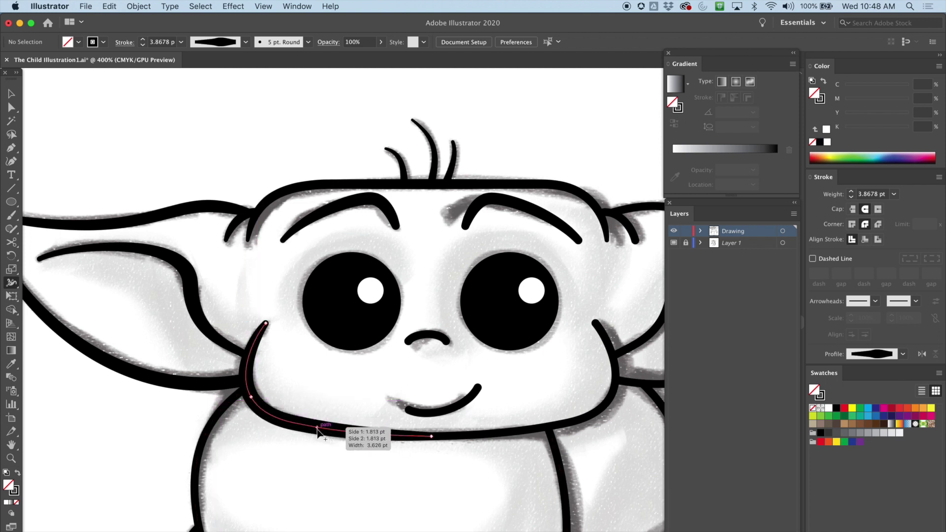
pyautogui.moveTo(305, 428); pyautogui.dragTo(304, 430)
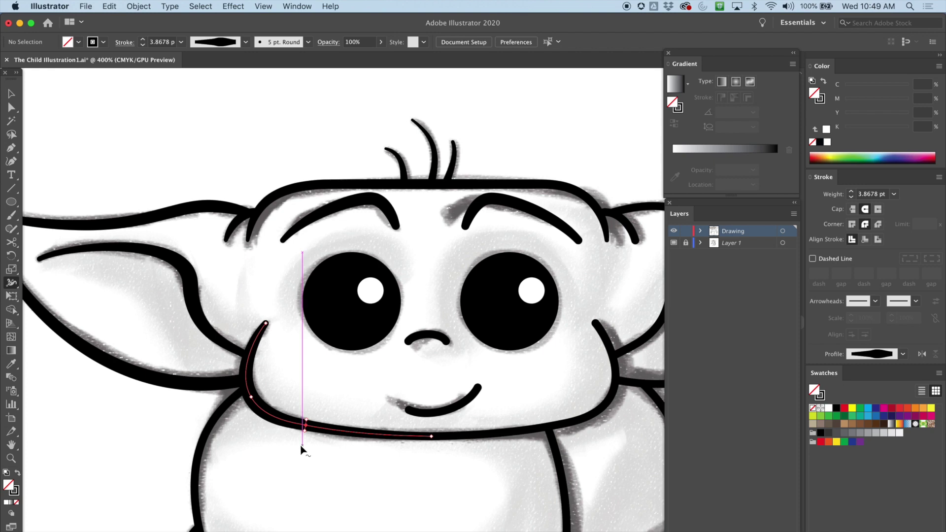
pyautogui.click(15, 97)
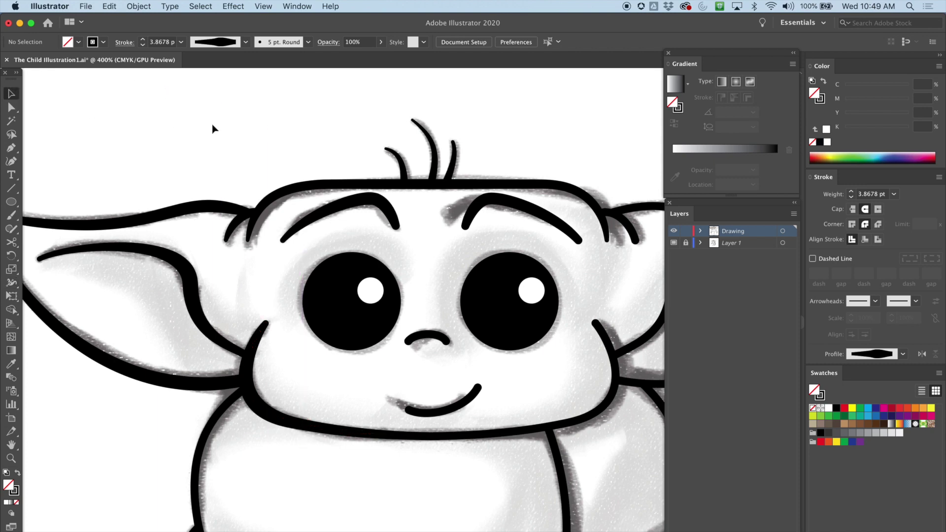
# Step: Delete the right ear strokes, the small crease lines beside it, the right half of the jaw outline and the right eyebrow
pyautogui.press('super+minus')
pyautogui.press('super+minus')
pyautogui.moveTo(463, 230); pyautogui.dragTo(383, 187)
pyautogui.click(519, 285)
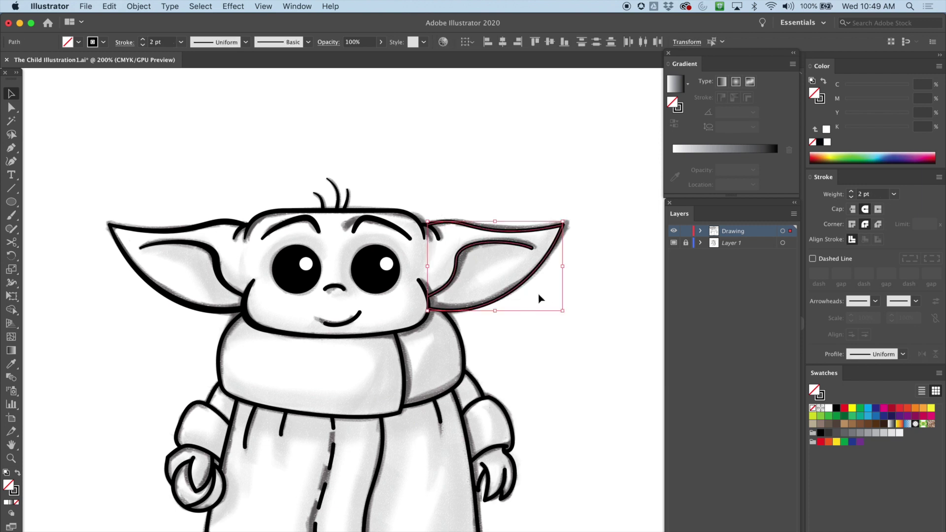
pyautogui.press('Delete')
pyautogui.click(437, 229)
pyautogui.press('Delete')
pyautogui.click(425, 296)
pyautogui.press('Delete')
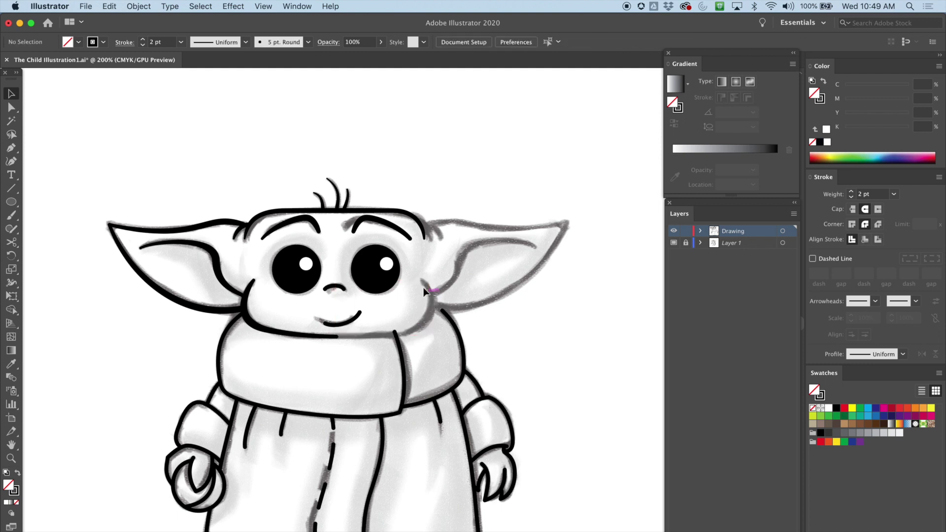
pyautogui.click(372, 222)
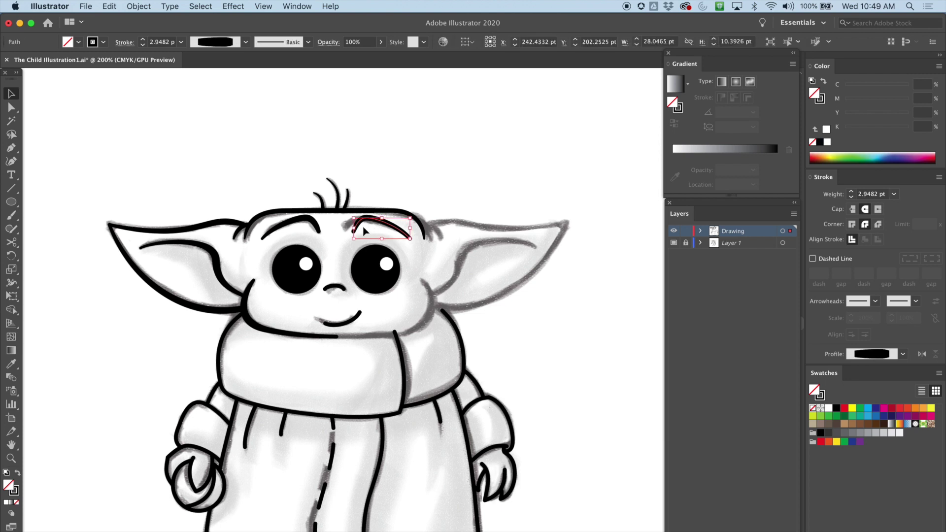
# Step: Reflect a copy of the left eyebrow, ear and jaw strokes across the vertical axis and place it on the right side of the head
pyautogui.moveTo(364, 230); pyautogui.dragTo(273, 230)
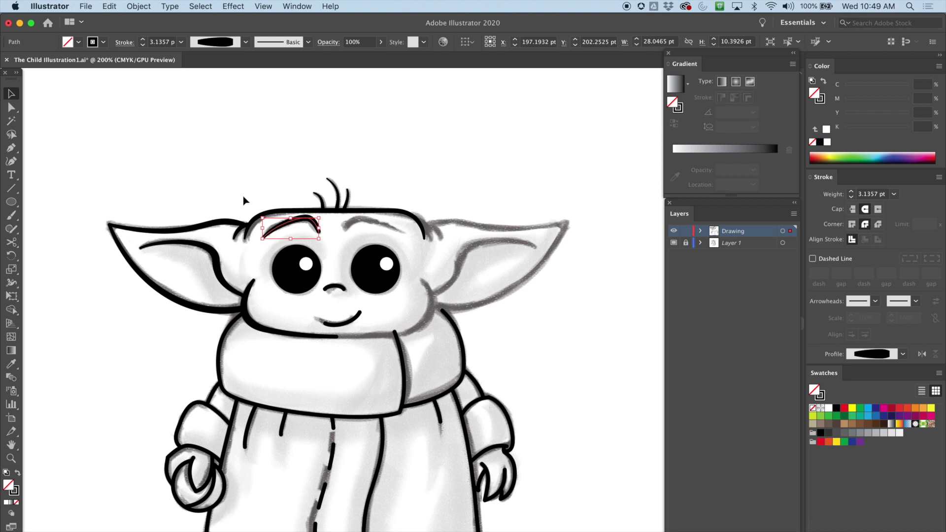
pyautogui.moveTo(187, 283); pyautogui.dragTo(184, 277)
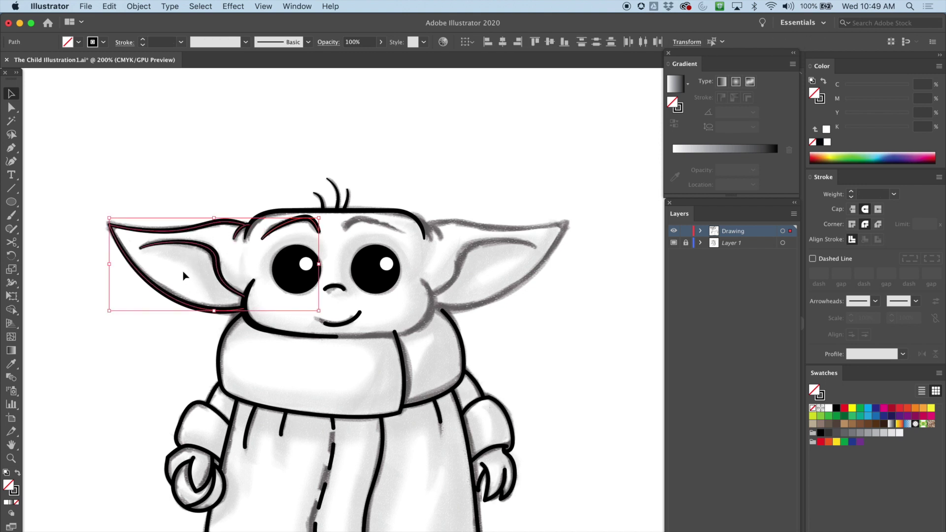
pyautogui.keyDown('shift'); pyautogui.click(250, 322); pyautogui.keyUp('shift')
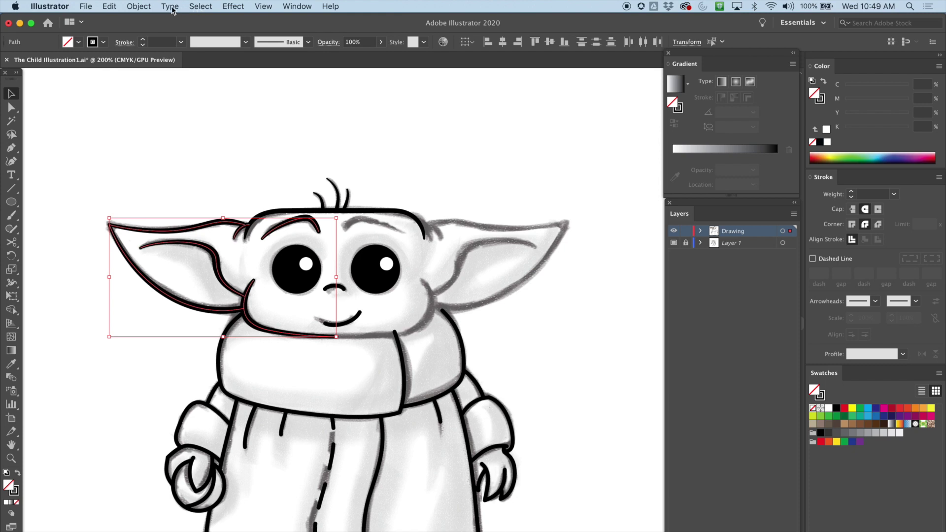
pyautogui.click(140, 6)
pyautogui.moveTo(154, 21)
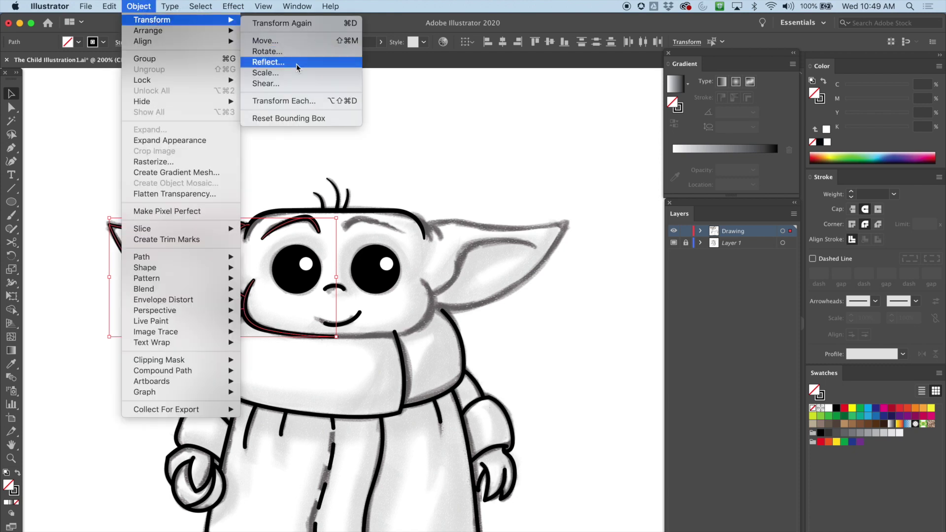
pyautogui.click(269, 62)
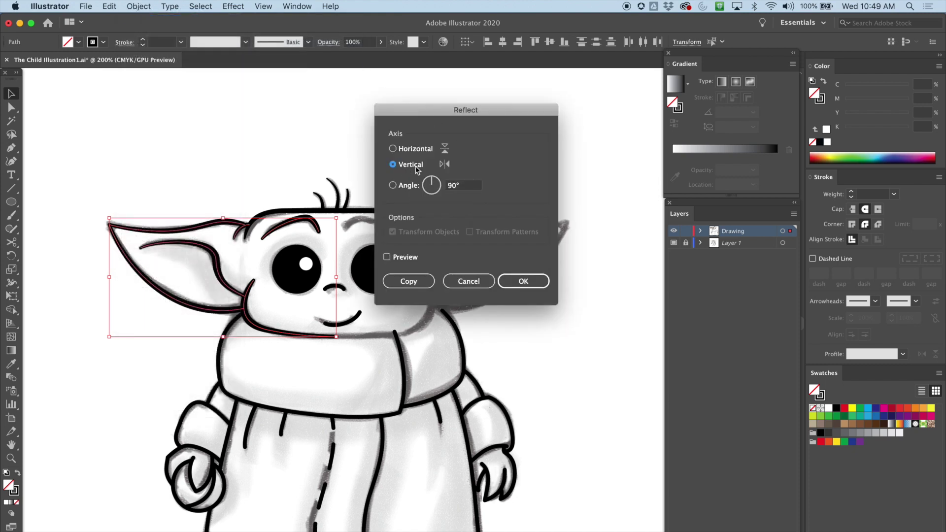
pyautogui.click(409, 282)
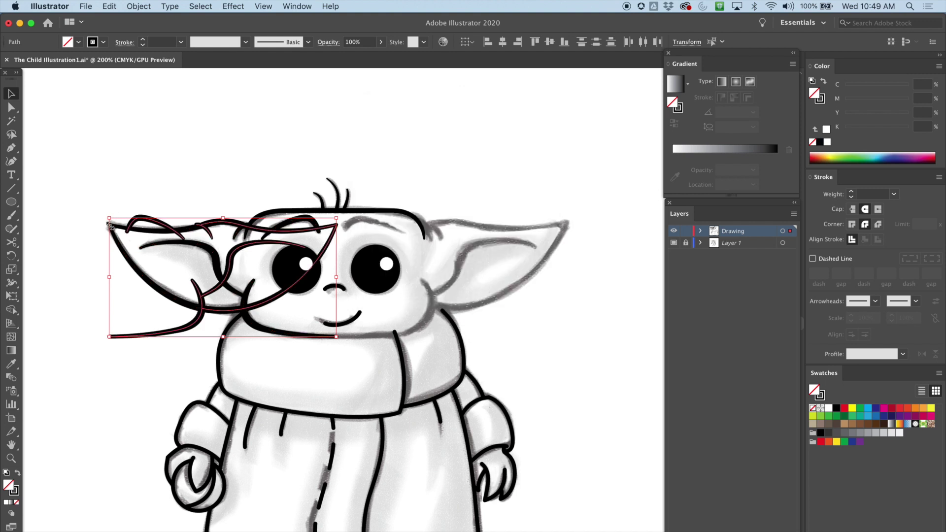
pyautogui.moveTo(199, 323); pyautogui.dragTo(417, 321)
pyautogui.click(548, 359)
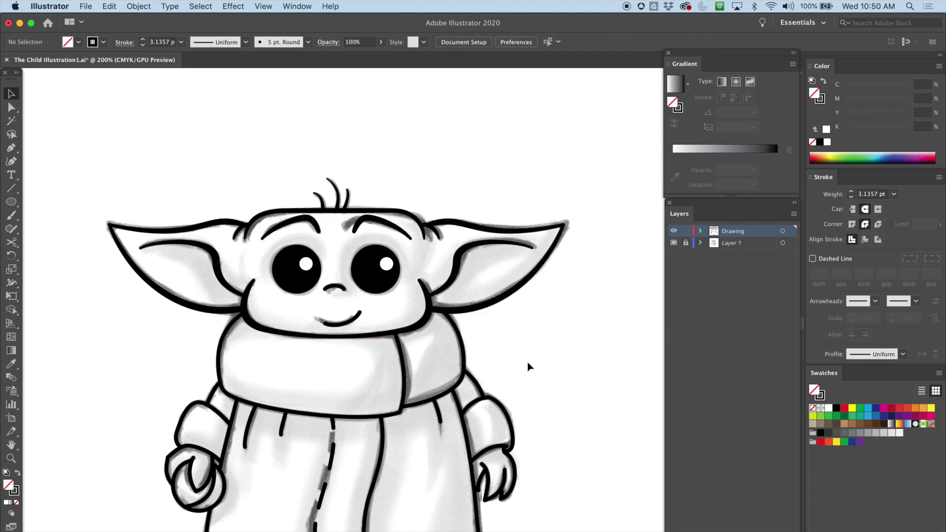
# Step: Vary the nose line's width with the Width tool, keeping its middle thick and tapering its ends
pyautogui.press('super+plus')
pyautogui.press('super+plus')
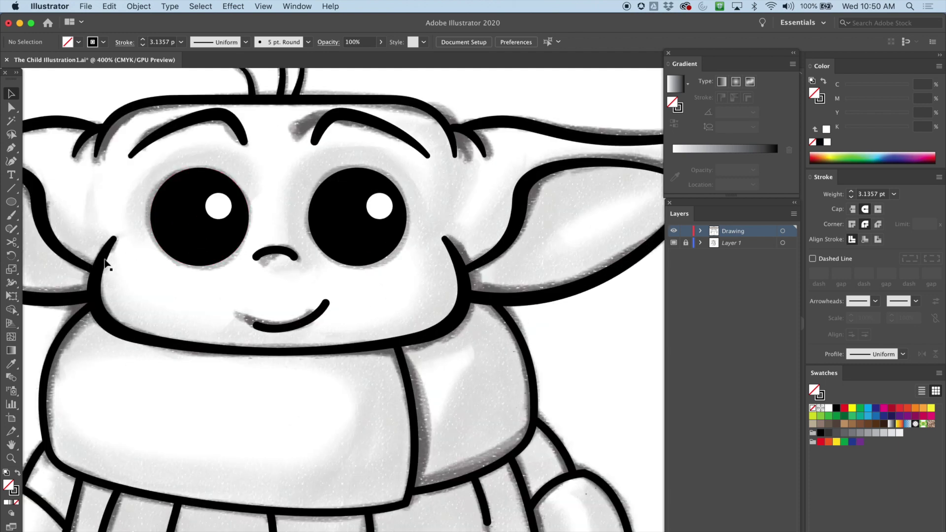
pyautogui.click(11, 283)
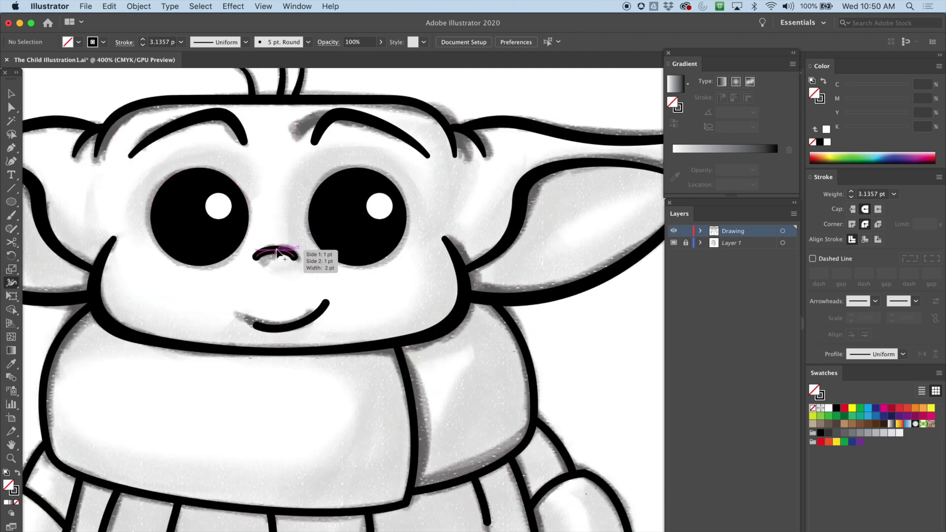
pyautogui.moveTo(276, 250)
pyautogui.mouseDown()
pyautogui.moveTo(257, 257)
pyautogui.moveTo(292, 259)
pyautogui.mouseUp()
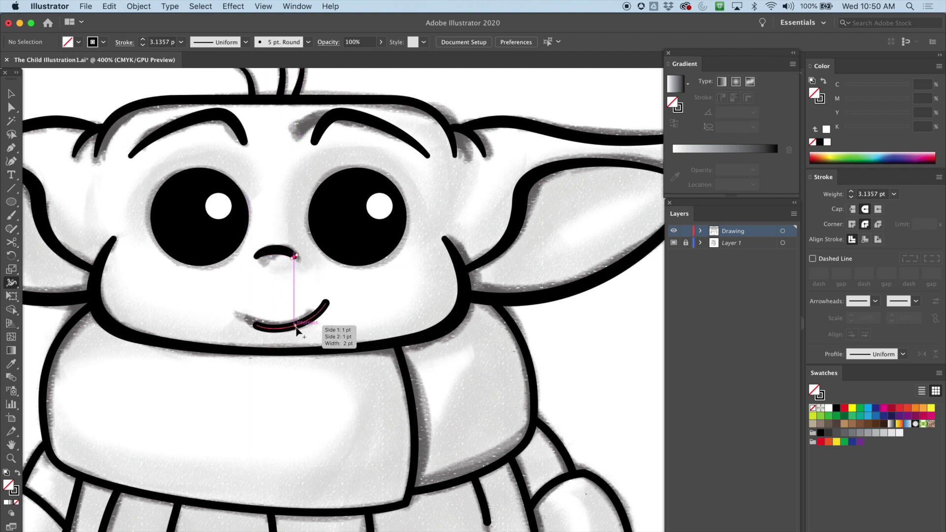
# Step: Thicken the smile along its lower curve, taper its ends, and compare the line art without the Layer 1 sketch
pyautogui.moveTo(298, 325); pyautogui.dragTo(302, 329)
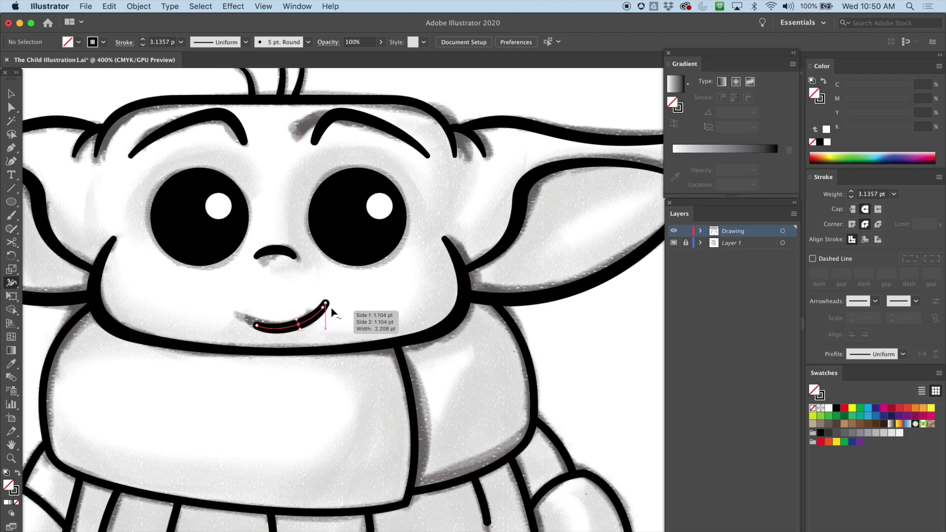
pyautogui.moveTo(326, 302); pyautogui.dragTo(327, 308)
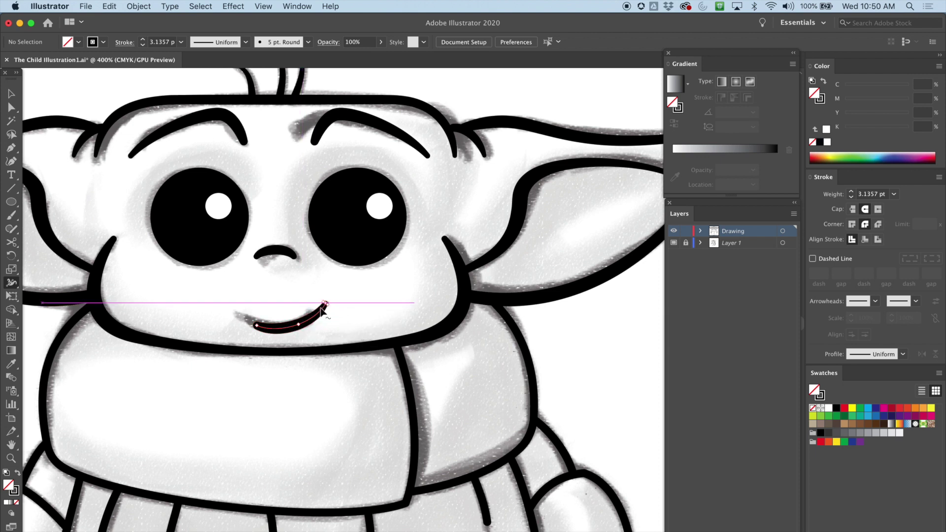
pyautogui.moveTo(256, 332); pyautogui.dragTo(247, 321)
pyautogui.click(11, 93)
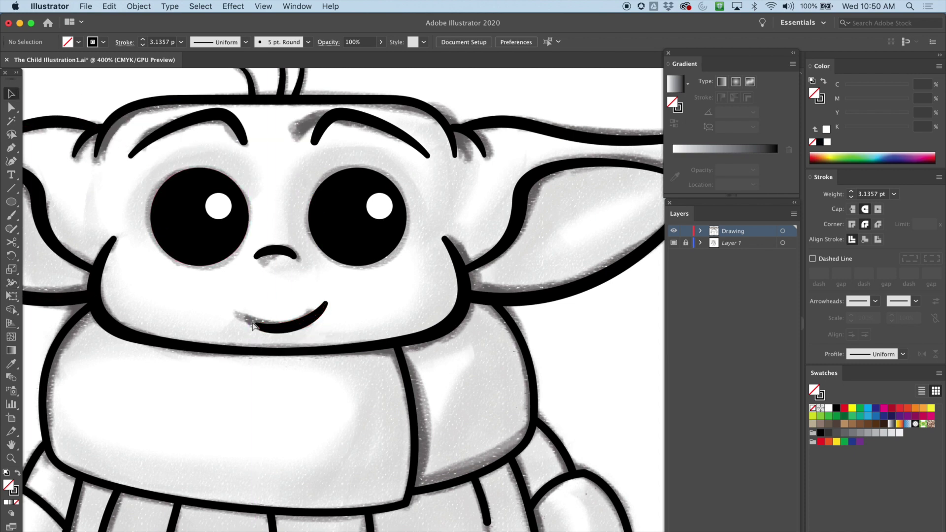
pyautogui.press('super+minus')
pyautogui.scroll(-3, 266, 359)
pyautogui.hscroll(-2, 266, 359)
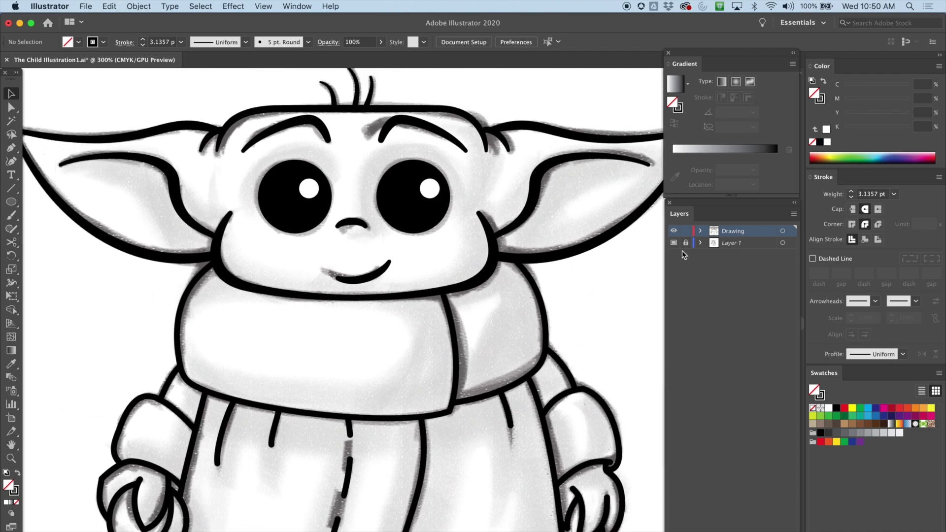
pyautogui.click(674, 243)
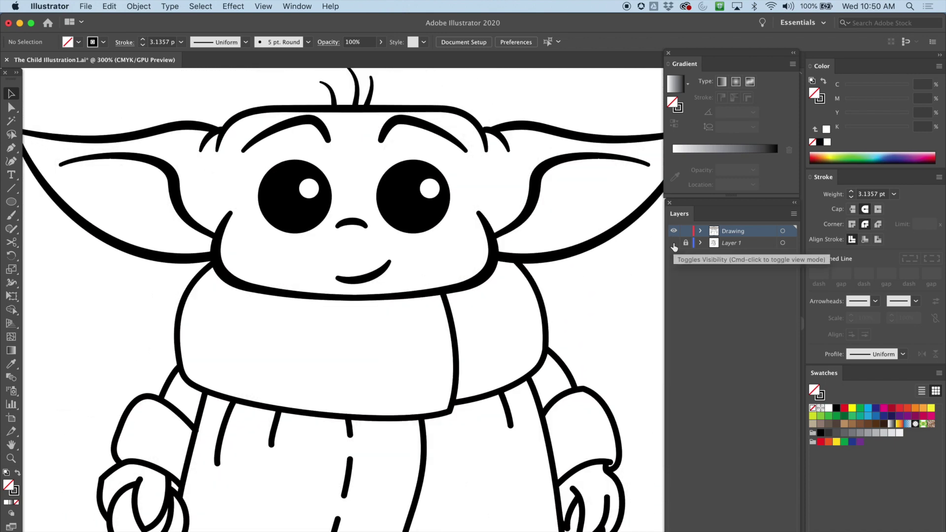
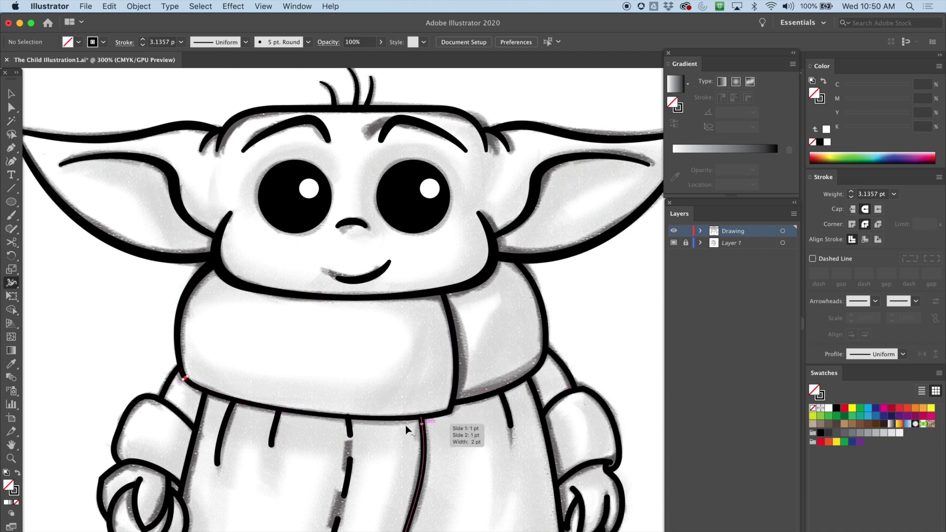
# Step: Thicken the collar's lower edge with the Width tool and bow the front flap's vertical edge outward to match the sketch
pyautogui.moveTo(317, 416); pyautogui.dragTo(315, 421)
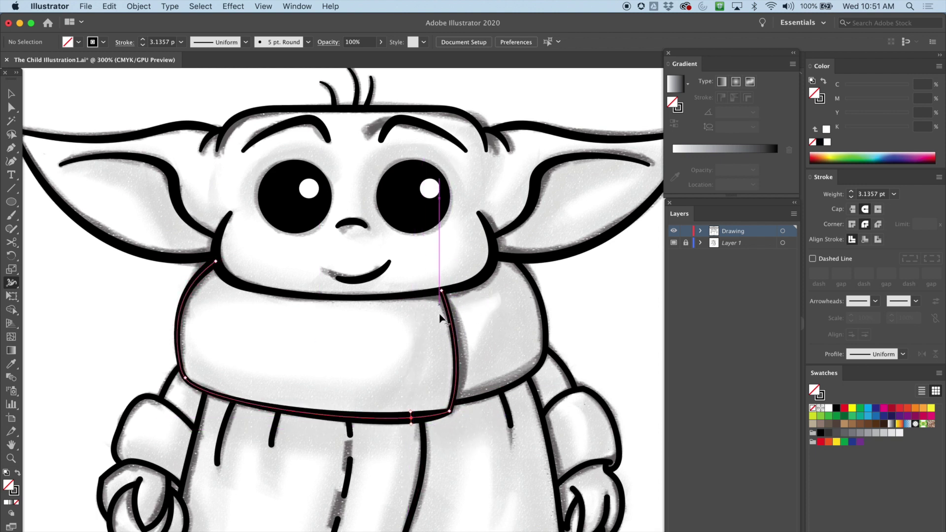
pyautogui.press('a')
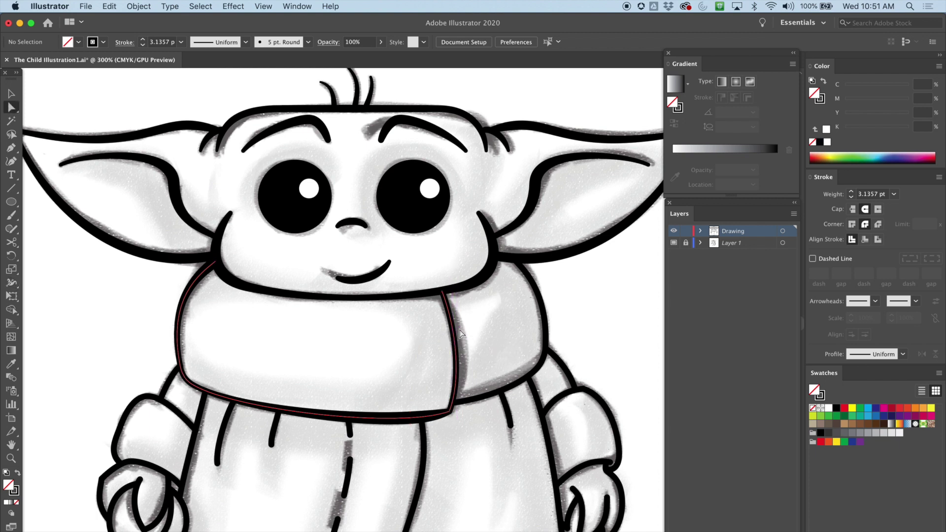
pyautogui.click(442, 291)
pyautogui.moveTo(456, 334); pyautogui.dragTo(470, 331)
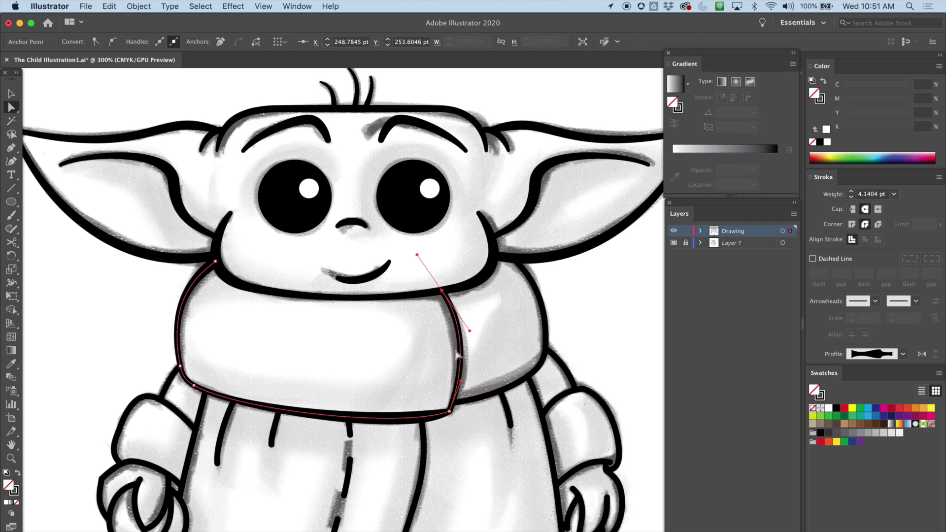
# Step: Thicken the middle of the collar flap's vertical edge with the Width tool and deselect the stroke
pyautogui.hotkey('shift', 'w')
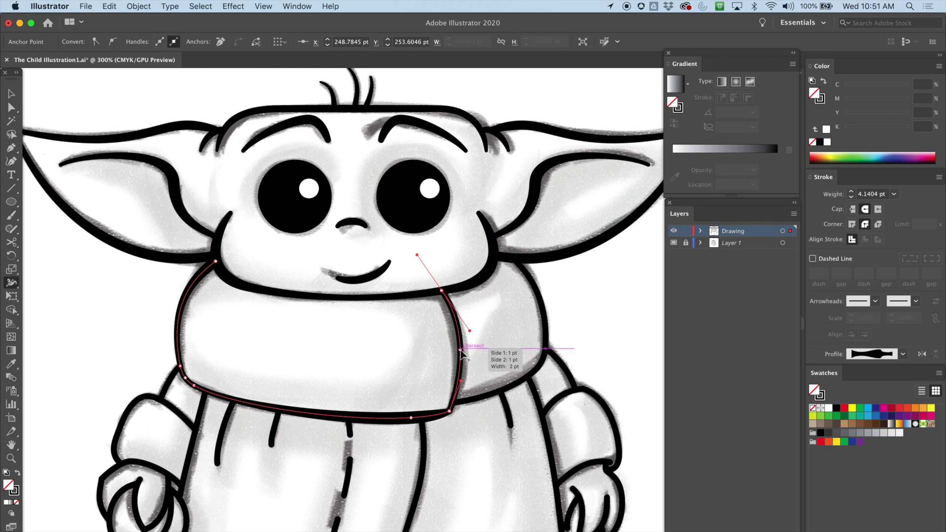
pyautogui.moveTo(460, 350); pyautogui.dragTo(466, 349)
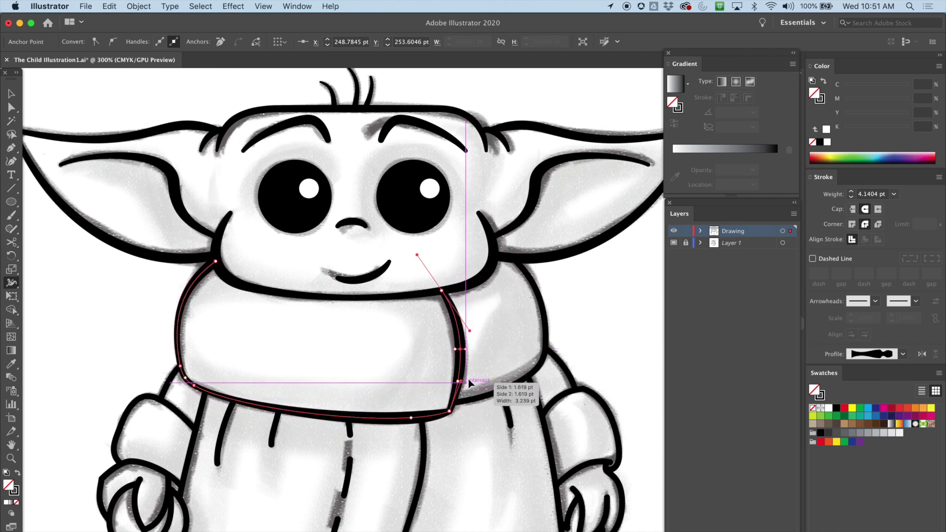
pyautogui.press('v')
pyautogui.click(320, 357)
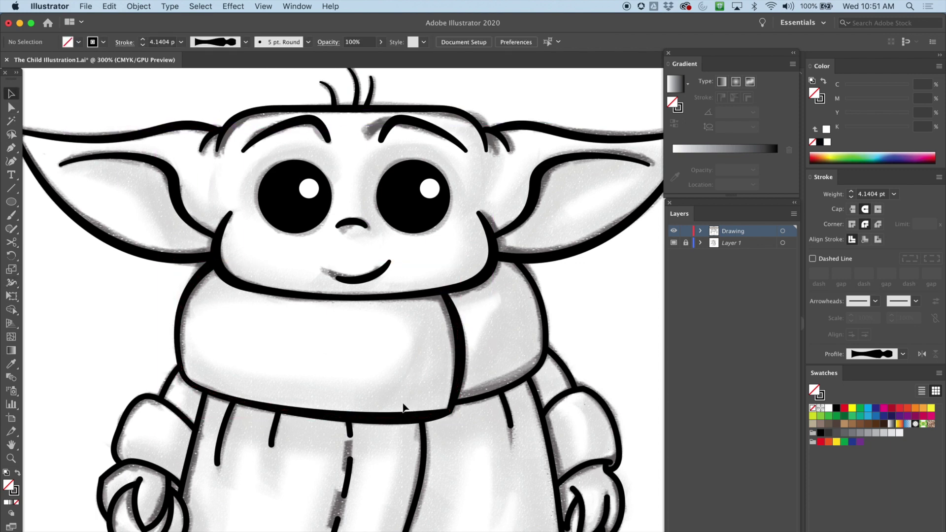
# Step: Slim the collar's lower edge to about 3.1 pt near the flap corner and even out its width toward the left arm
pyautogui.press('super+plus')
pyautogui.moveTo(375, 398); pyautogui.dragTo(400, 236)
pyautogui.click(401, 294)
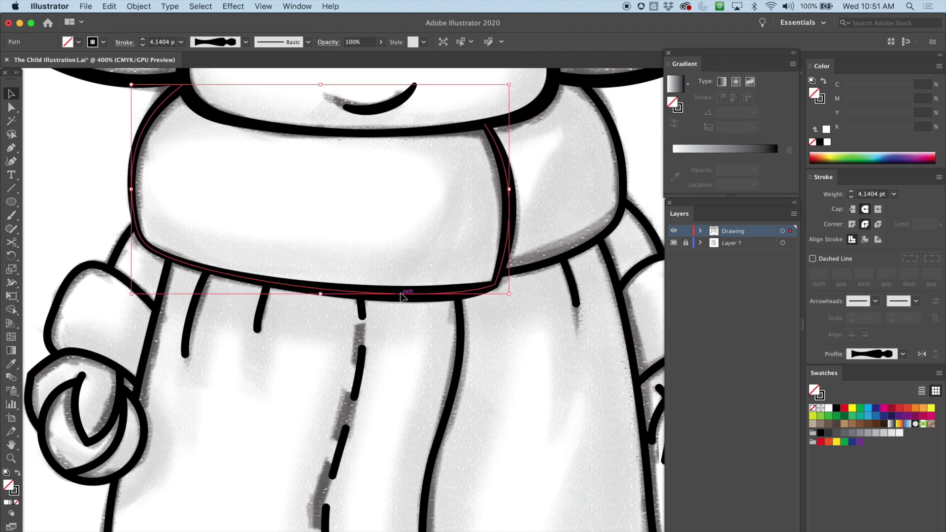
pyautogui.hotkey('shift', 'w')
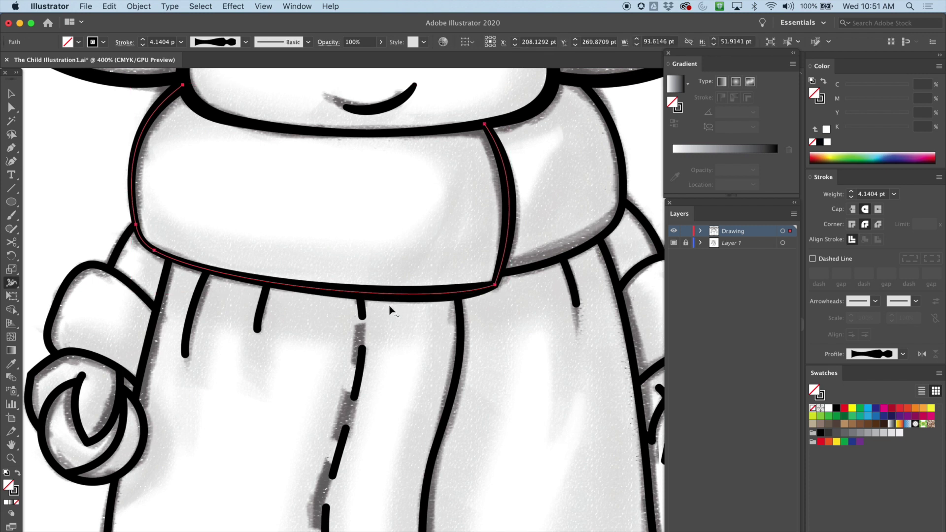
pyautogui.moveTo(441, 294); pyautogui.dragTo(443, 301)
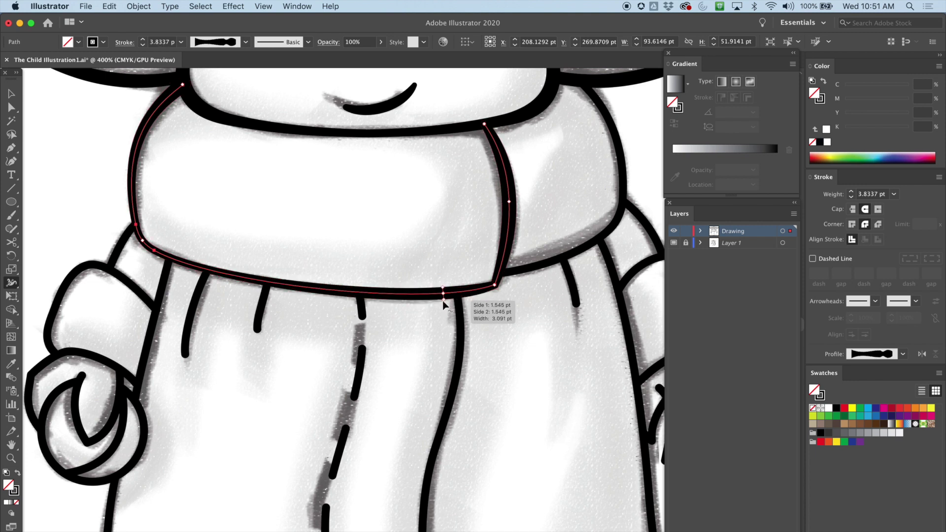
pyautogui.moveTo(253, 286); pyautogui.dragTo(253, 291)
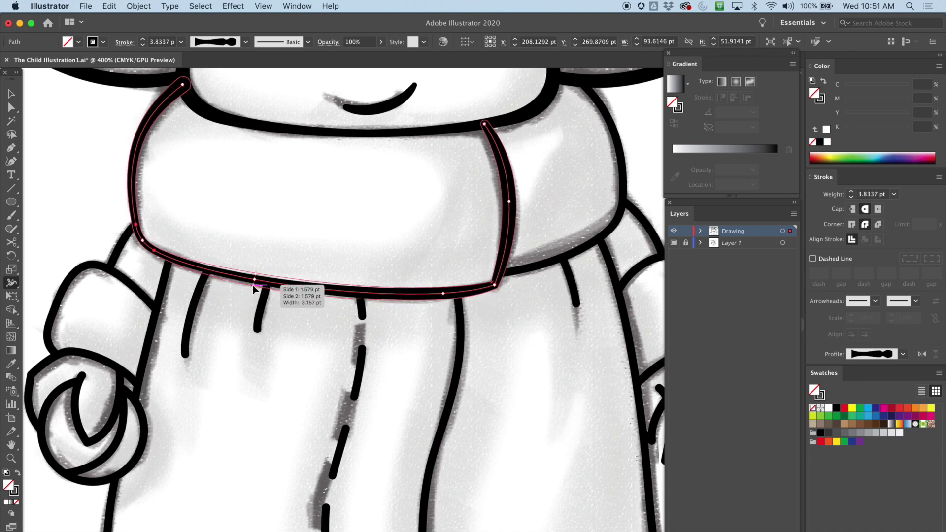
pyautogui.moveTo(252, 285); pyautogui.dragTo(252, 284)
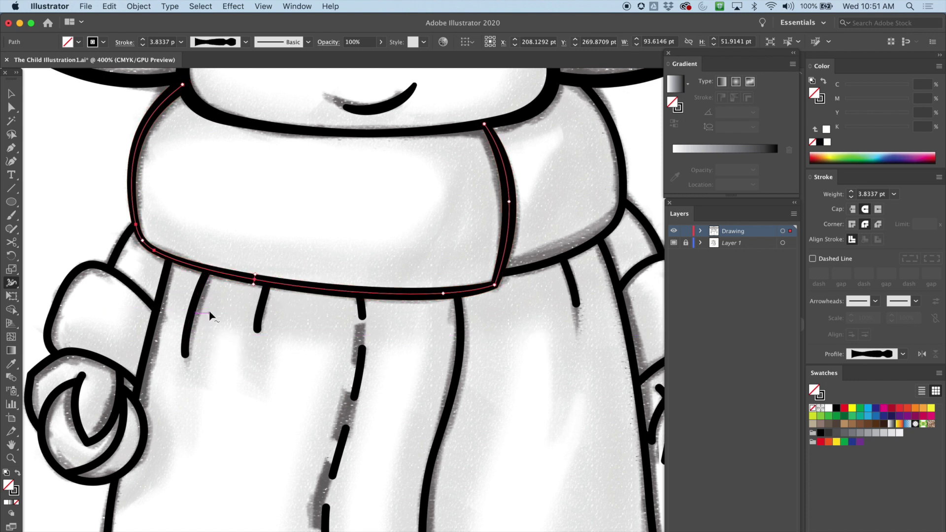
# Step: Adjust the curve of the collar's lower edge and shift the flap's lower corner slightly up and outward
pyautogui.press('a')
pyautogui.click(154, 251)
pyautogui.moveTo(218, 285); pyautogui.dragTo(218, 290)
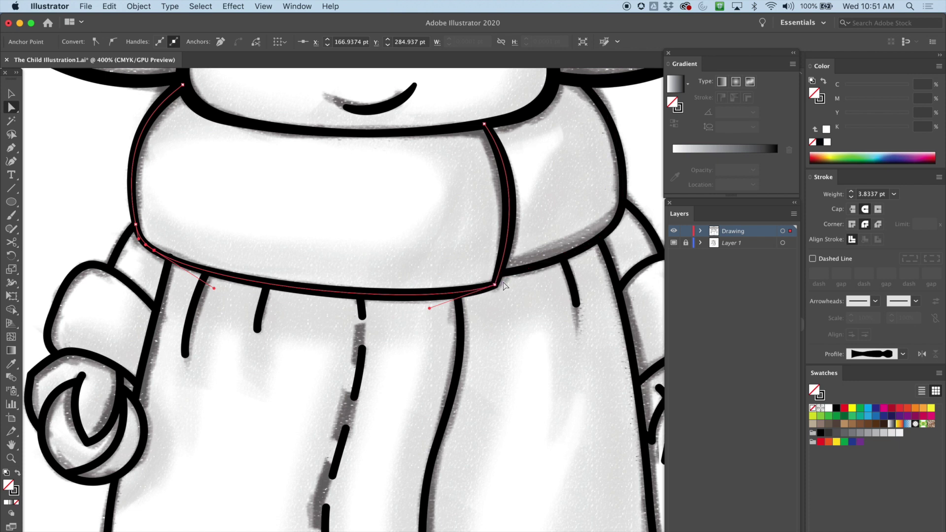
pyautogui.moveTo(495, 286); pyautogui.dragTo(500, 282)
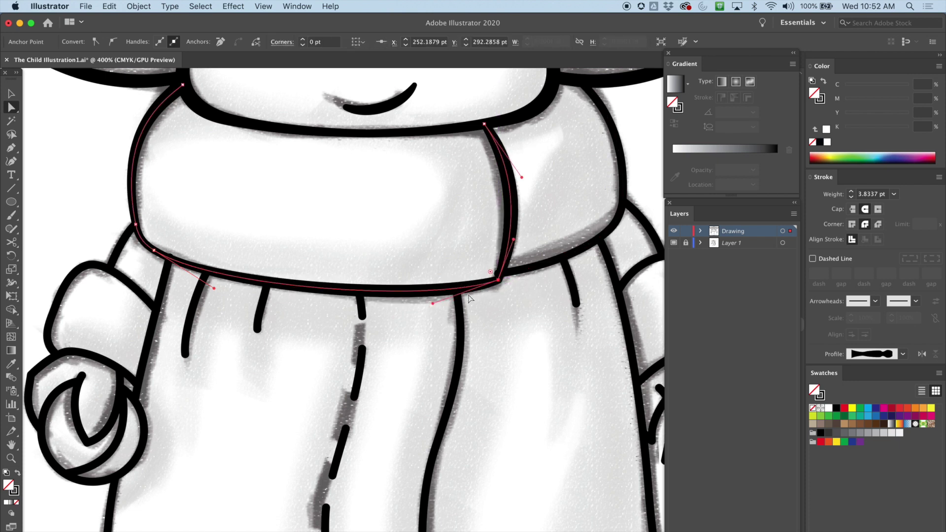
pyautogui.moveTo(436, 304); pyautogui.dragTo(429, 307)
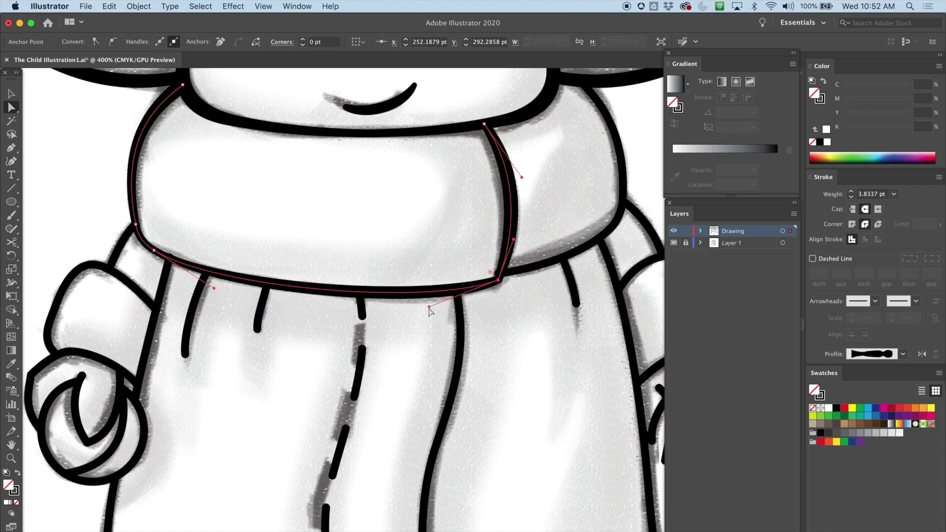
pyautogui.moveTo(537, 310)
pyautogui.mouseDown()
pyautogui.moveTo(449, 373)
pyautogui.moveTo(432, 412)
pyautogui.mouseUp()
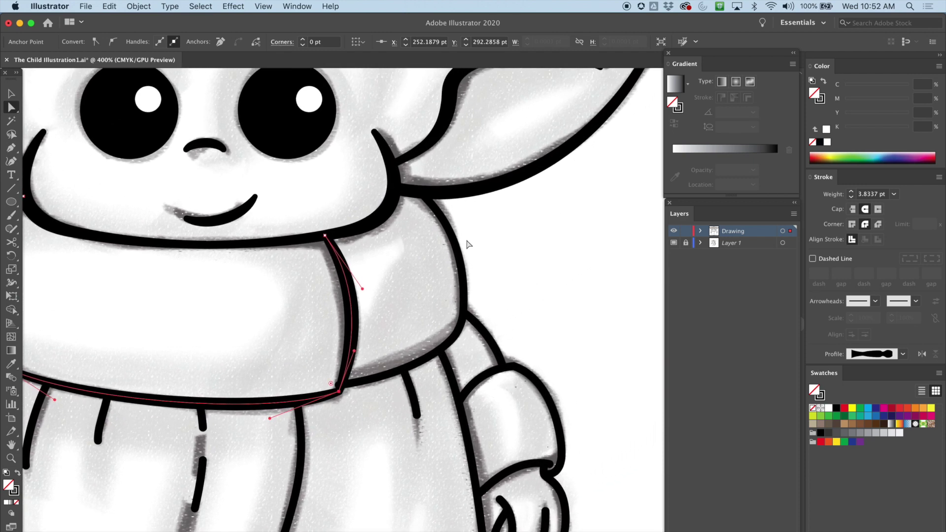
# Step: Vary the right collar section's outline with the Width tool, adjusting it near the shoulder and thickening its lower edge beside the flap
pyautogui.hotkey('shift', 'w')
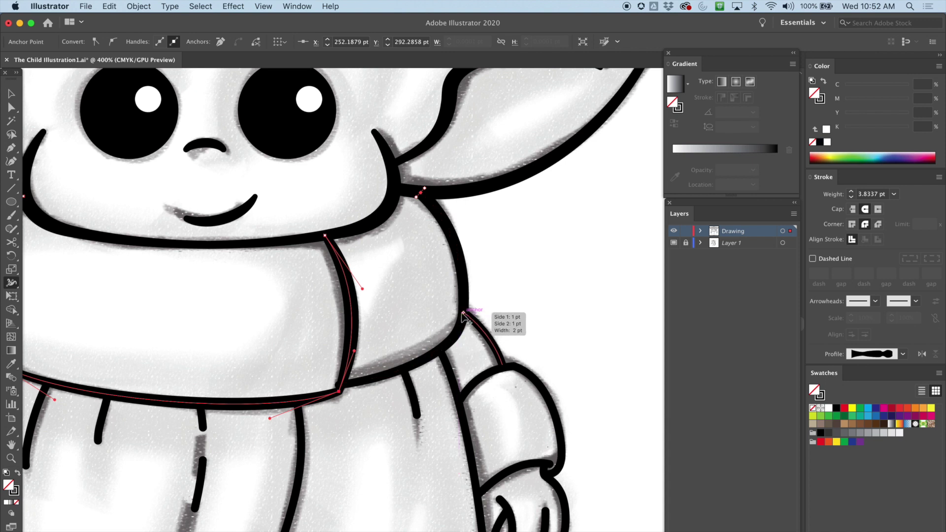
pyautogui.moveTo(463, 305); pyautogui.dragTo(462, 307)
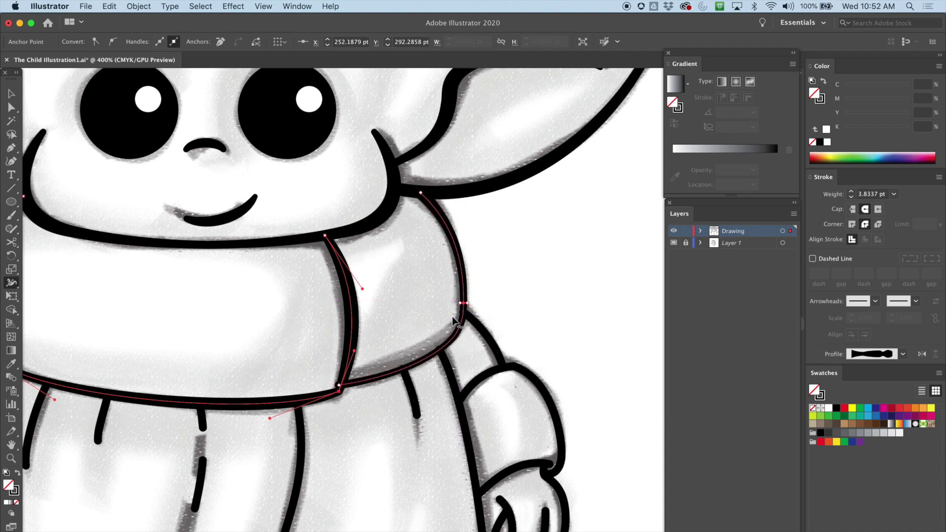
pyautogui.click(342, 381)
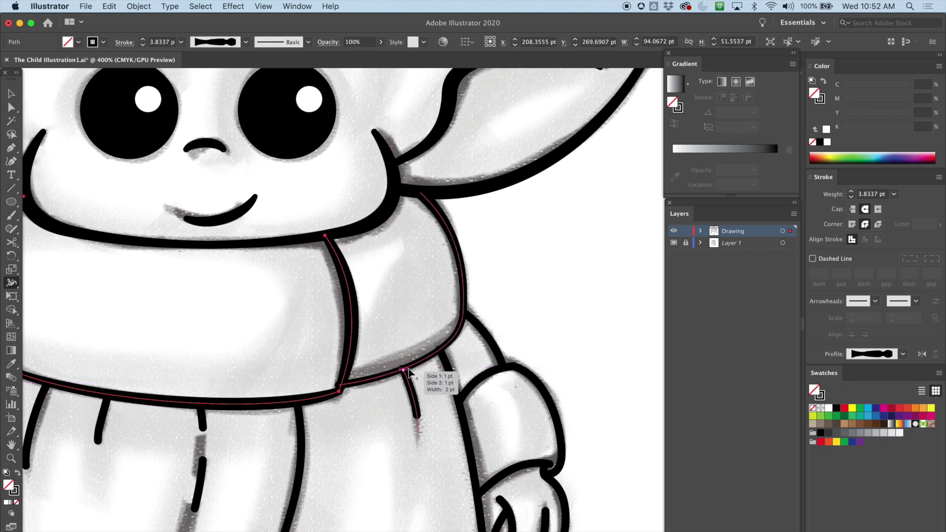
pyautogui.moveTo(379, 377); pyautogui.dragTo(377, 371)
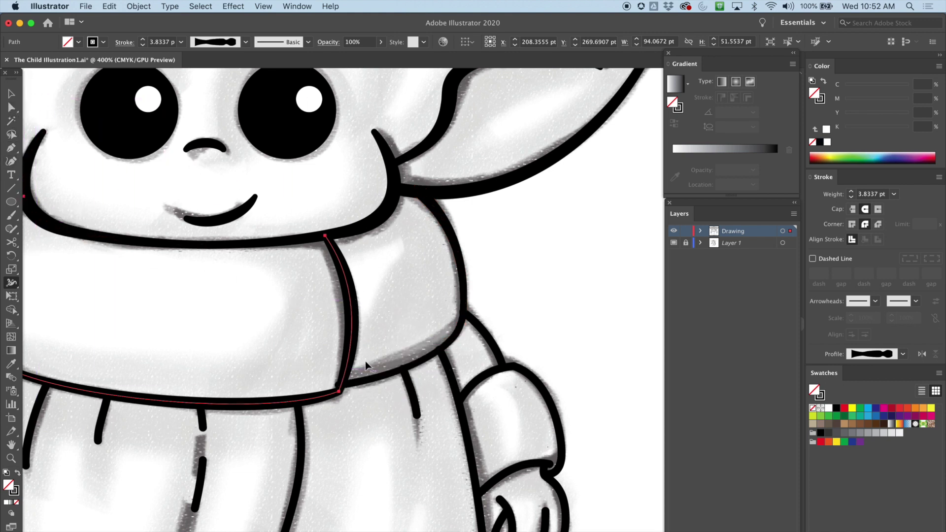
pyautogui.moveTo(359, 389); pyautogui.dragTo(359, 391)
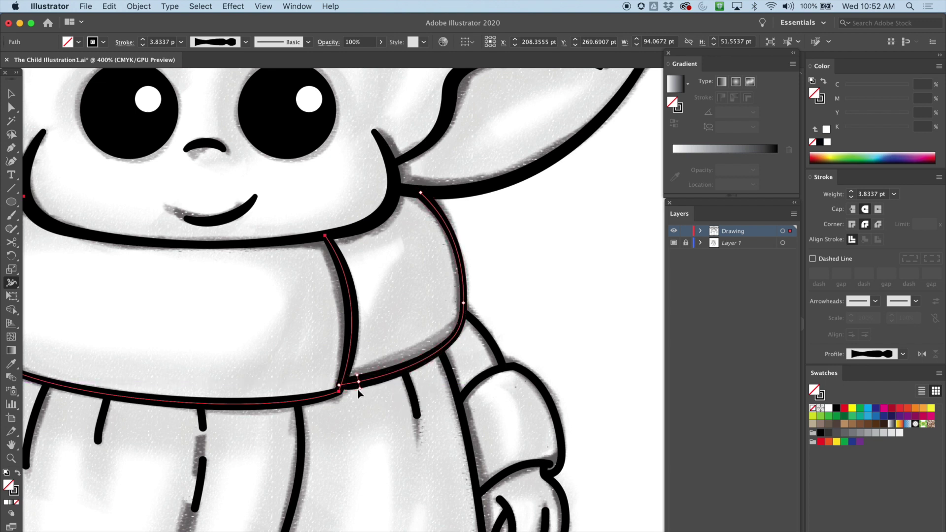
# Step: Move the inner end of the right collar section's lower line to meet the flap's corner
pyautogui.click(11, 112)
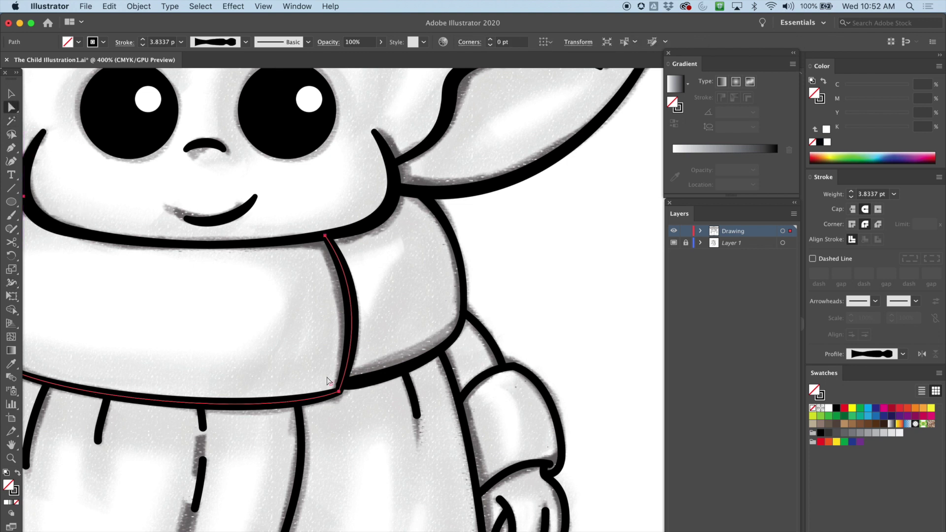
pyautogui.moveTo(339, 385); pyautogui.dragTo(343, 387)
pyautogui.moveTo(533, 309); pyautogui.dragTo(443, 234)
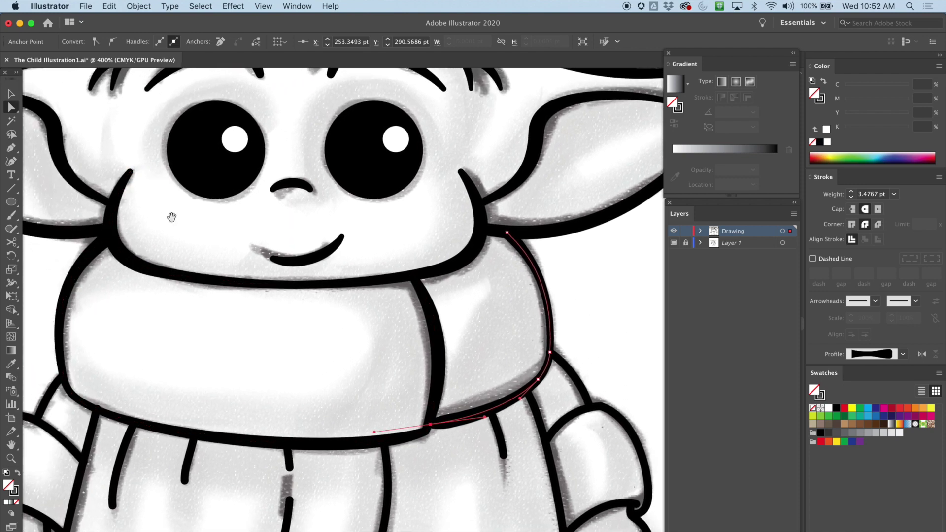
pyautogui.moveTo(166, 217); pyautogui.dragTo(284, 266)
pyautogui.moveTo(212, 224); pyautogui.dragTo(152, 166)
pyautogui.moveTo(207, 312); pyautogui.dragTo(198, 198)
pyautogui.scroll(2, 198, 198)
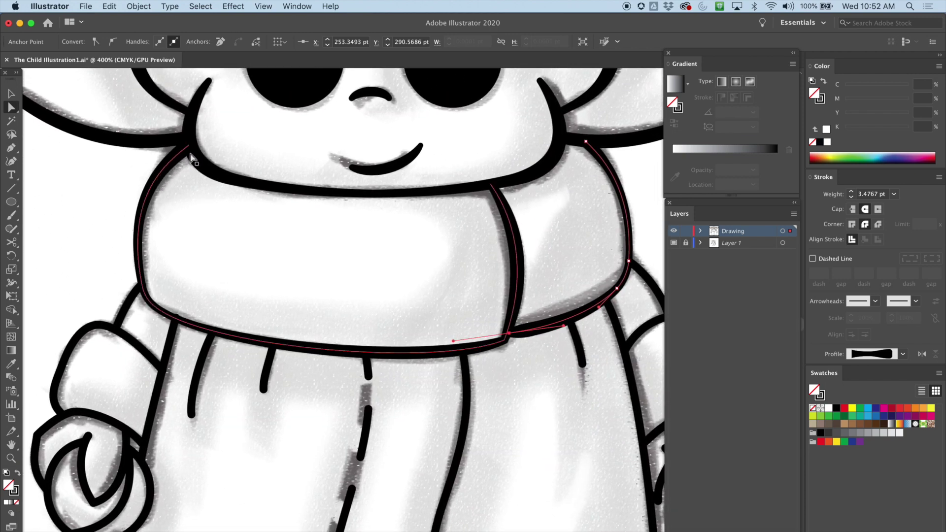
pyautogui.scroll(-3, 211, 205)
pyautogui.hscroll(5, 211, 204)
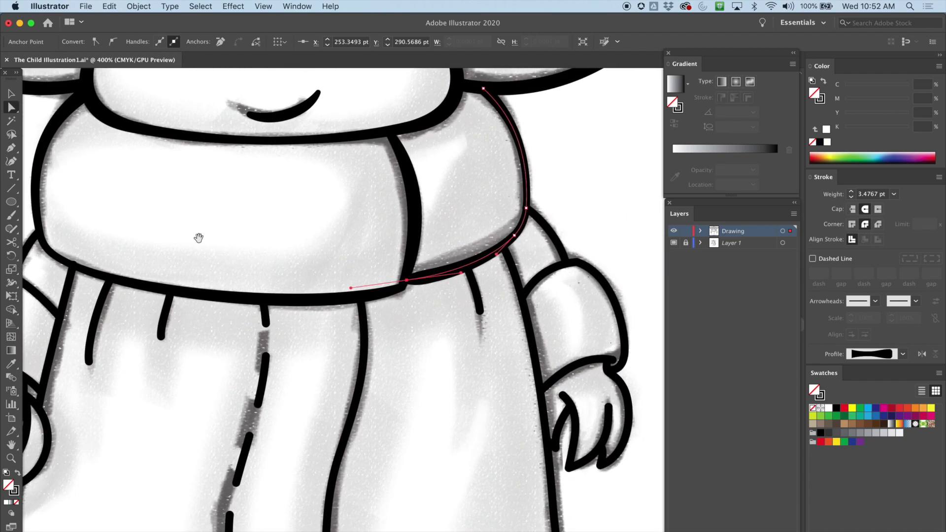
# Step: Slim the middle of the collar flap's vertical edge slightly with the Width tool
pyautogui.hotkey('shift', 'w')
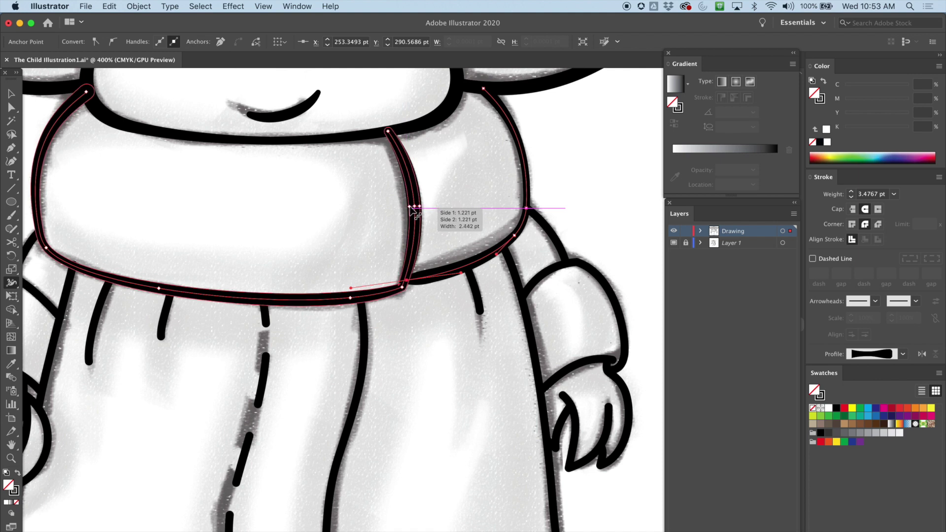
pyautogui.scroll(-3, 447, 228)
pyautogui.hscroll(-2, 446, 228)
pyautogui.moveTo(446, 229); pyautogui.dragTo(450, 236)
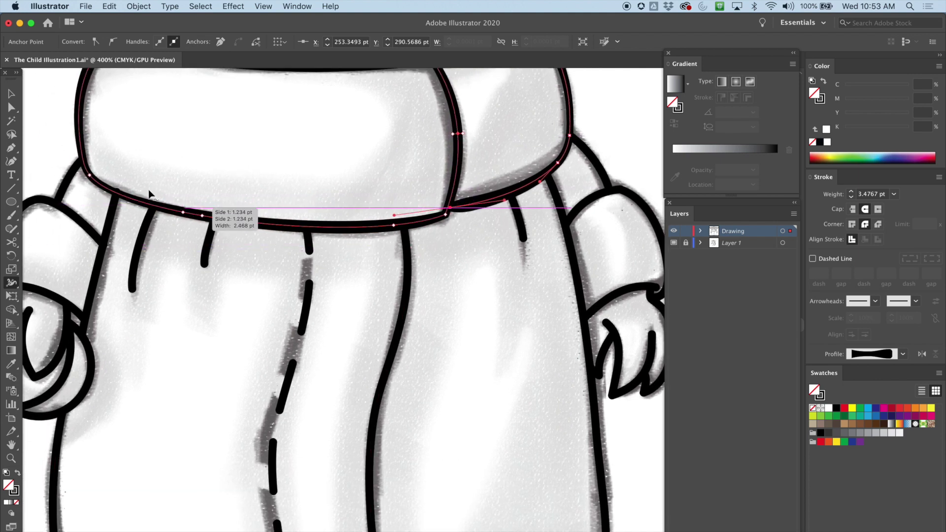
pyautogui.moveTo(347, 224); pyautogui.dragTo(458, 215)
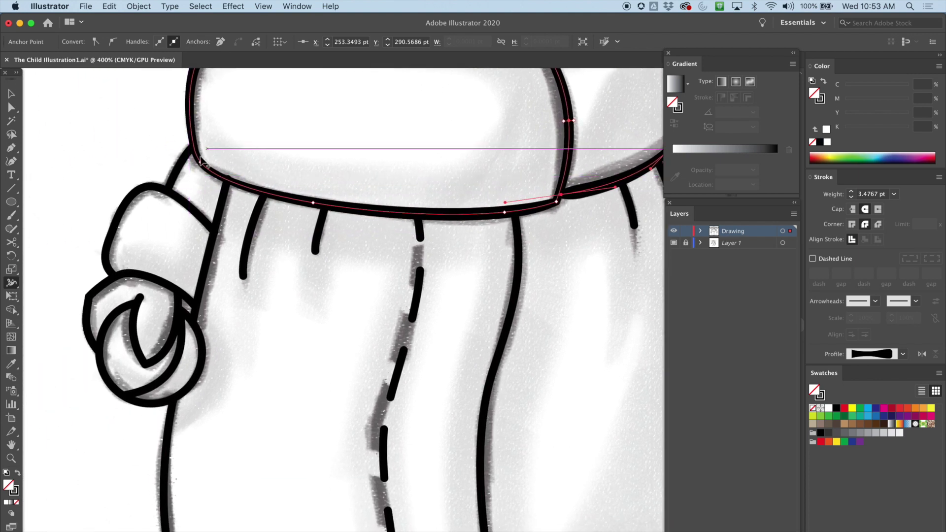
# Step: Thicken the left upper-arm line near the sleeve and taper its end at the collar
pyautogui.moveTo(169, 193); pyautogui.dragTo(176, 185)
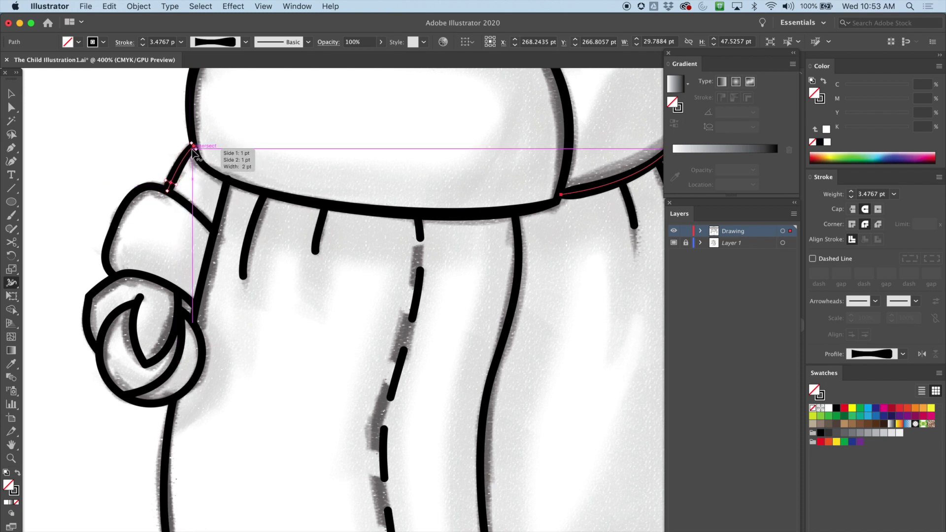
pyautogui.moveTo(198, 153); pyautogui.dragTo(197, 153)
pyautogui.scroll(4, 379, 284)
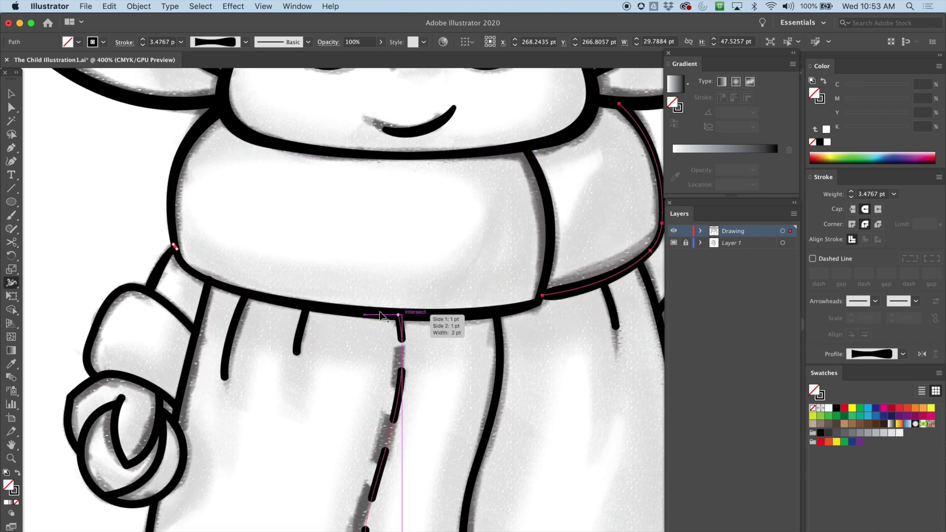
# Step: Vary the left sleeve outline's width, adjusting its upper bend and thickening the lower outer bend above the hand
pyautogui.moveTo(364, 339); pyautogui.dragTo(416, 266)
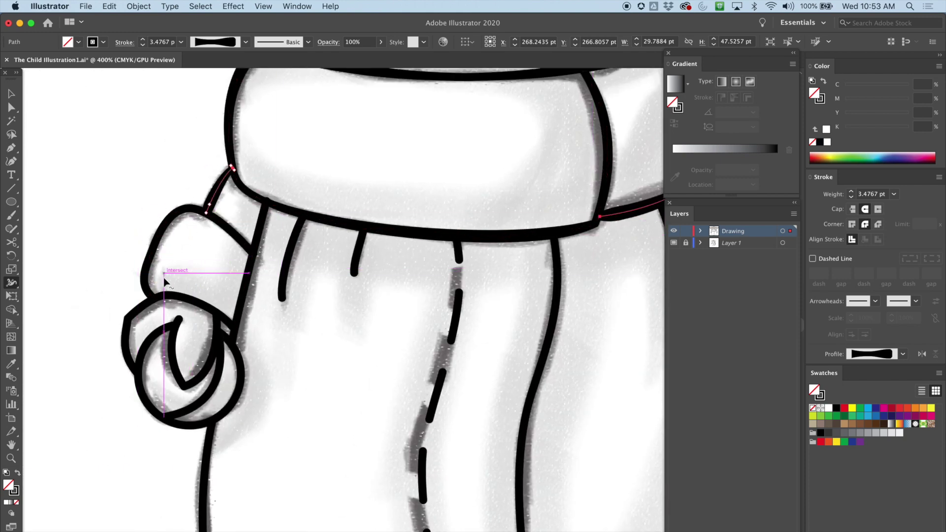
pyautogui.moveTo(143, 284); pyautogui.dragTo(140, 288)
pyautogui.moveTo(180, 223); pyautogui.dragTo(178, 223)
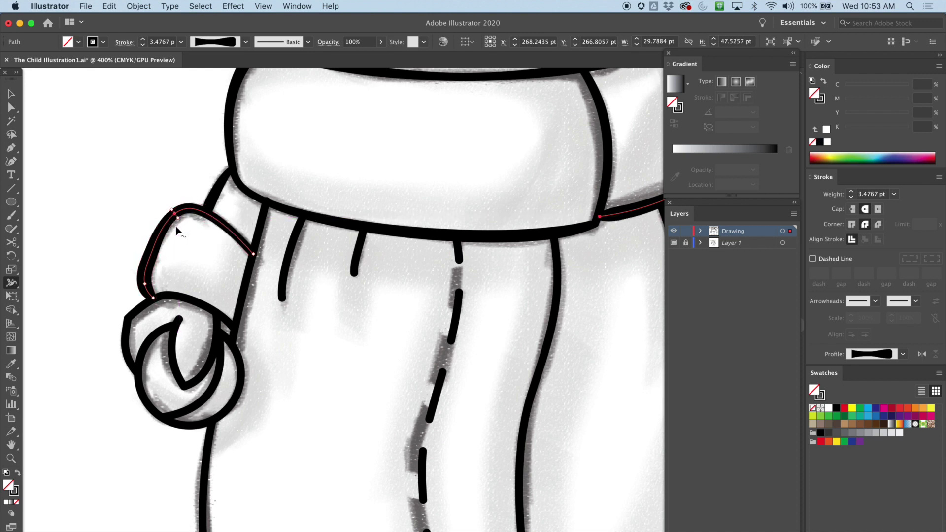
pyautogui.moveTo(149, 284); pyautogui.dragTo(149, 283)
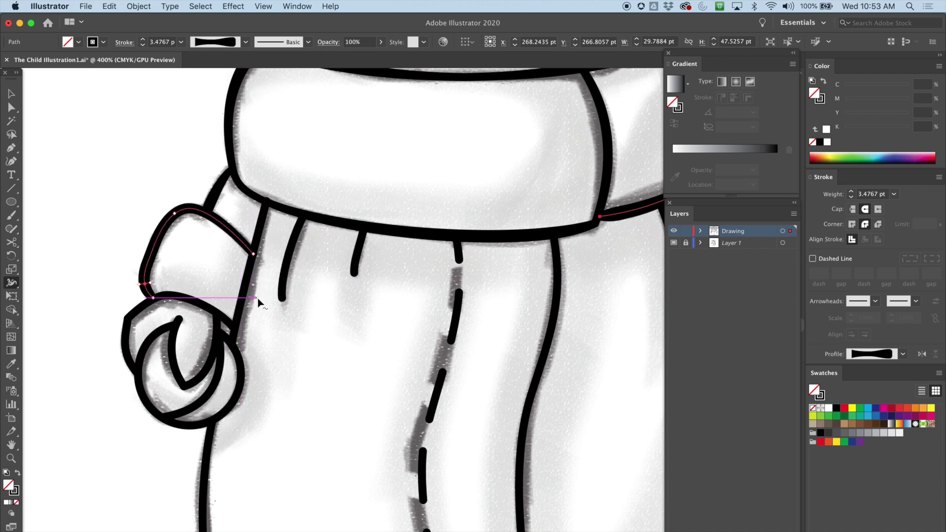
# Step: Taper the tip of the left hand's inner finger stroke and thicken its sides with the Width tool
pyautogui.moveTo(275, 313); pyautogui.dragTo(260, 232)
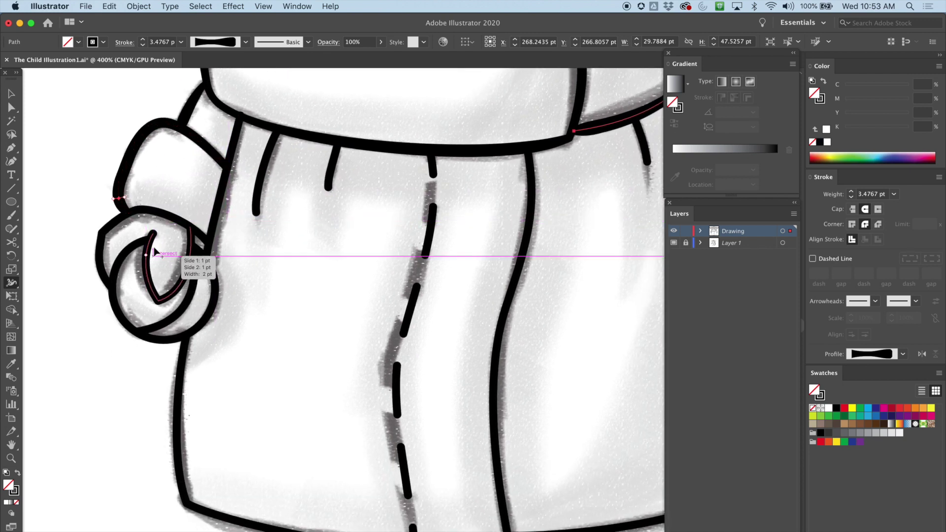
pyautogui.moveTo(153, 234); pyautogui.dragTo(158, 234)
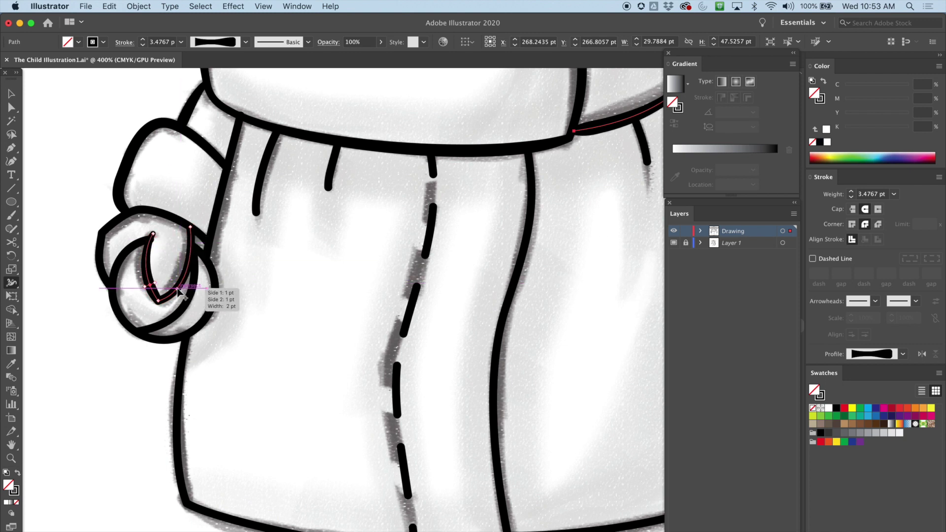
pyautogui.moveTo(189, 270); pyautogui.dragTo(183, 268)
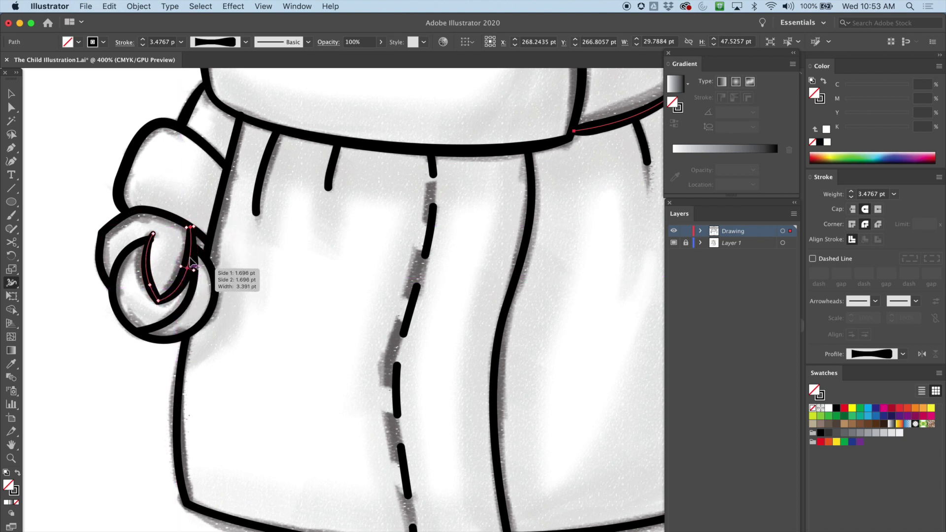
# Step: Thicken the left hand's inner finger stroke, the hand's outer edge and the sides of the round finger outline with the Width tool
pyautogui.moveTo(186, 270); pyautogui.dragTo(147, 270)
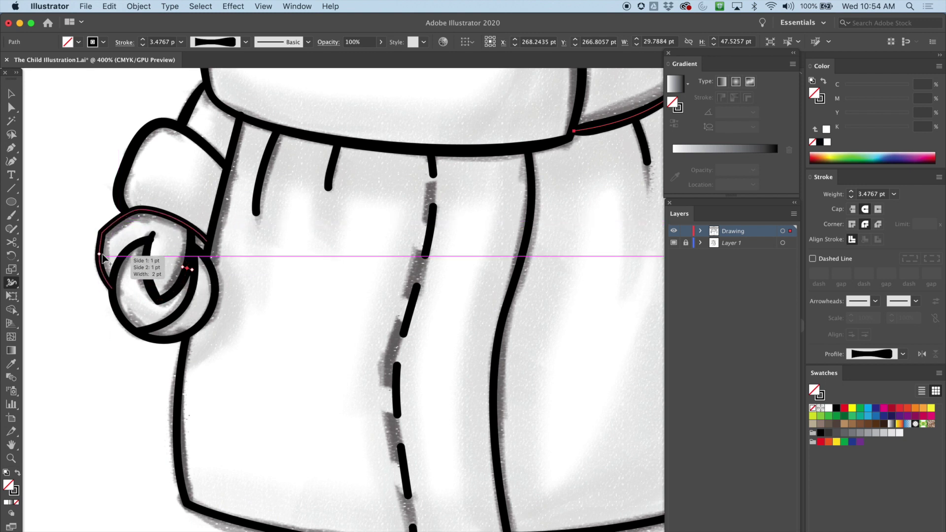
pyautogui.moveTo(101, 269); pyautogui.dragTo(108, 269)
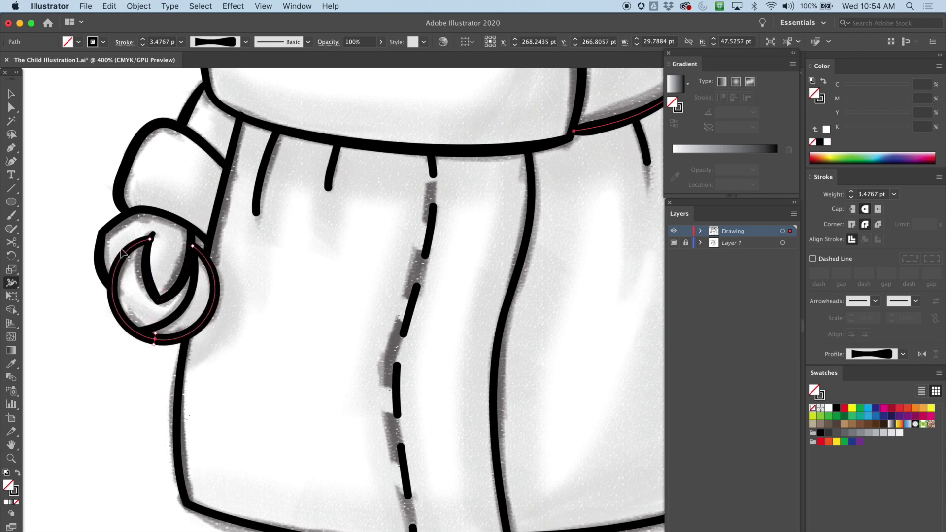
pyautogui.moveTo(117, 278); pyautogui.dragTo(123, 276)
pyautogui.moveTo(212, 288); pyautogui.dragTo(213, 290)
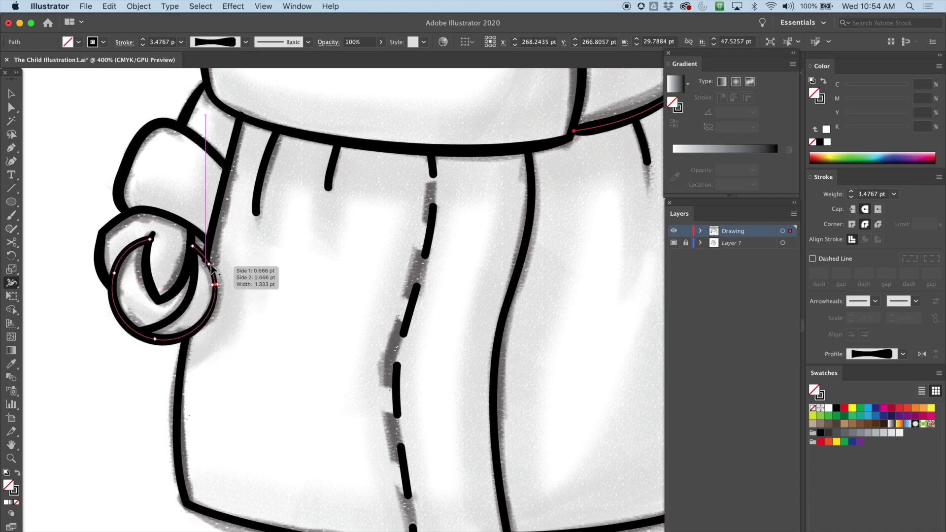
pyautogui.moveTo(210, 285); pyautogui.dragTo(207, 289)
# Step: Taper the upper end of the crescent stroke inside the left hand's round finger outline and adjust the width along its lower curve
pyautogui.press('super+equal')
pyautogui.press('super+equal')
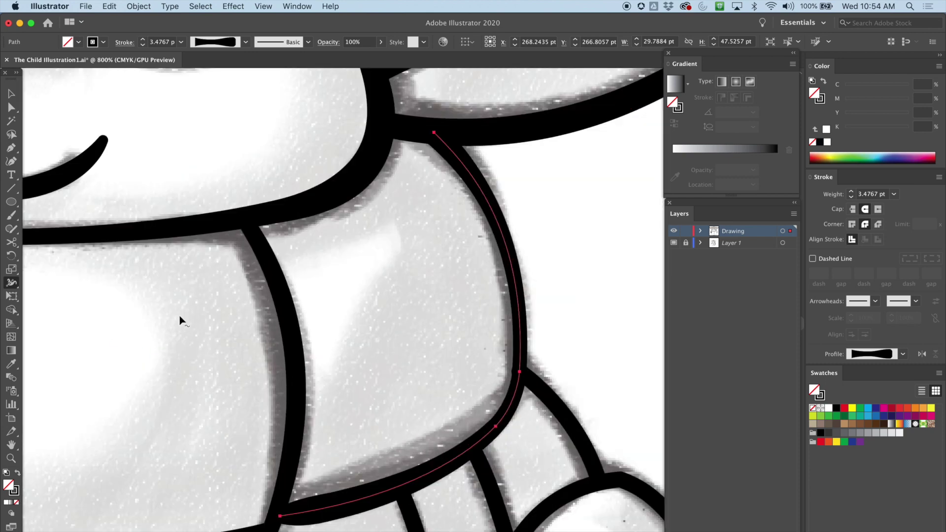
pyautogui.moveTo(86, 323); pyautogui.dragTo(448, 124)
pyautogui.moveTo(162, 291)
pyautogui.mouseDown()
pyautogui.moveTo(476, 116)
pyautogui.moveTo(464, 114)
pyautogui.mouseUp()
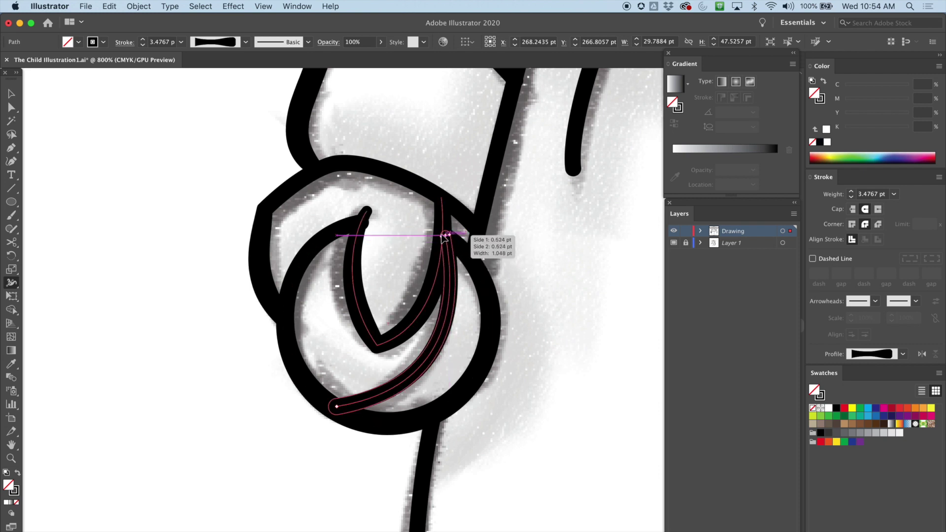
pyautogui.moveTo(442, 235); pyautogui.dragTo(442, 235)
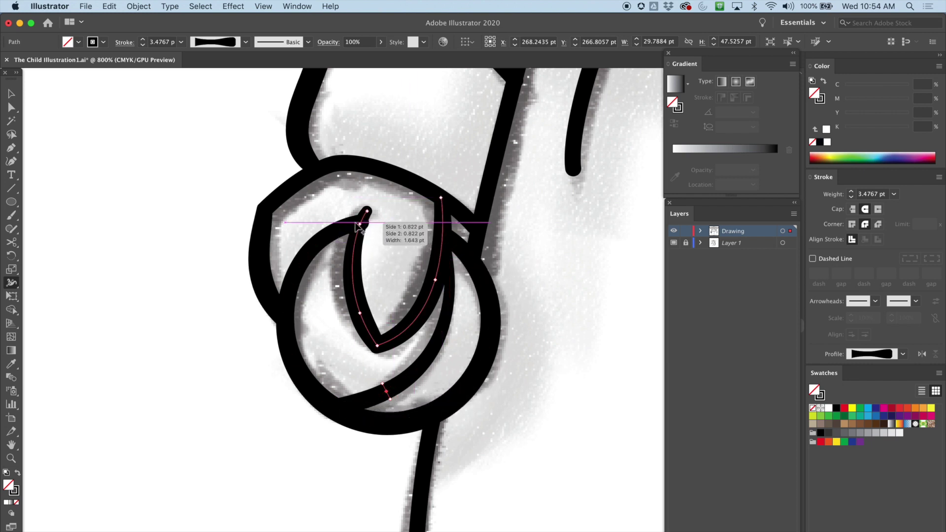
# Step: Refine the width of the V-shaped finger stroke's tip where it meets the round finger outline
pyautogui.moveTo(364, 223); pyautogui.dragTo(366, 227)
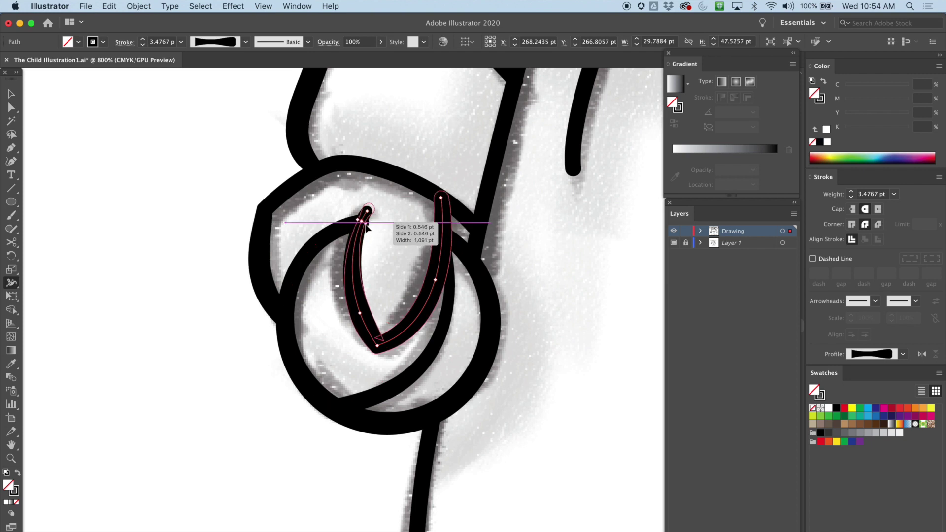
pyautogui.moveTo(366, 227); pyautogui.dragTo(351, 220)
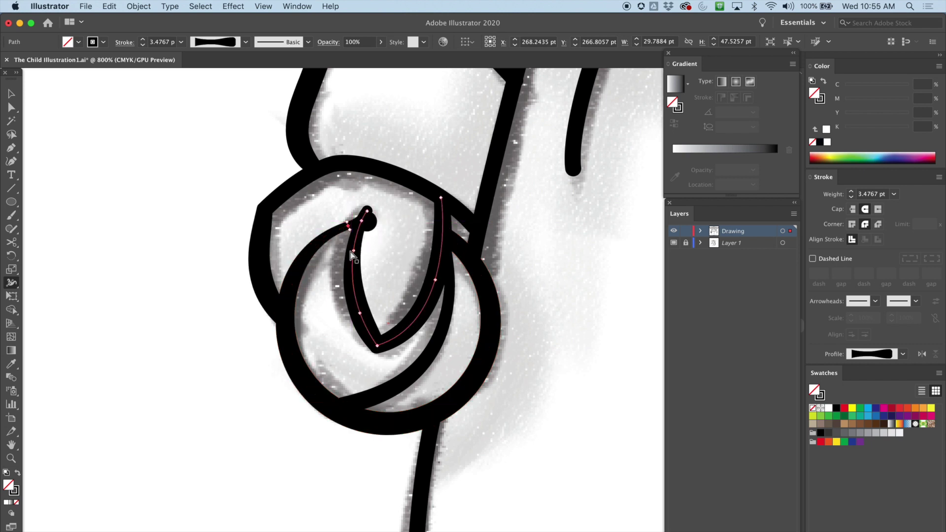
pyautogui.press('super+z')
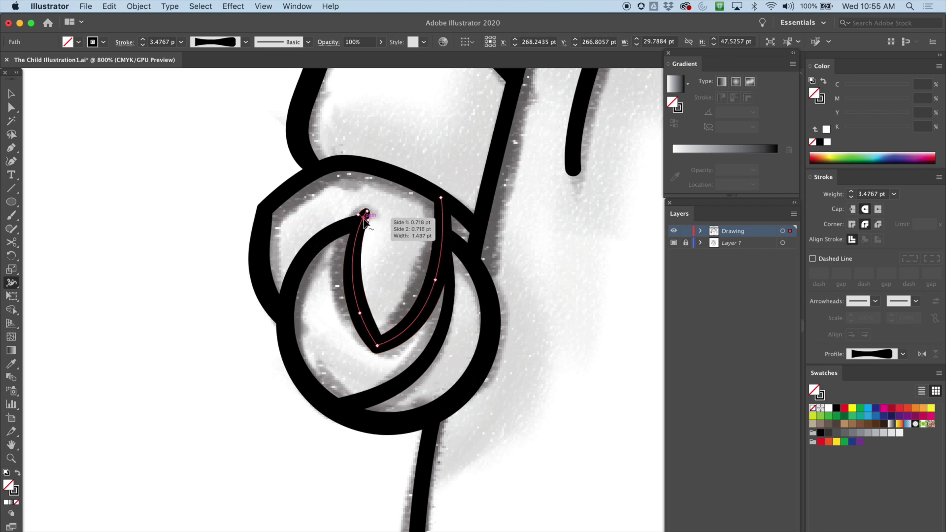
pyautogui.moveTo(374, 215); pyautogui.dragTo(370, 215)
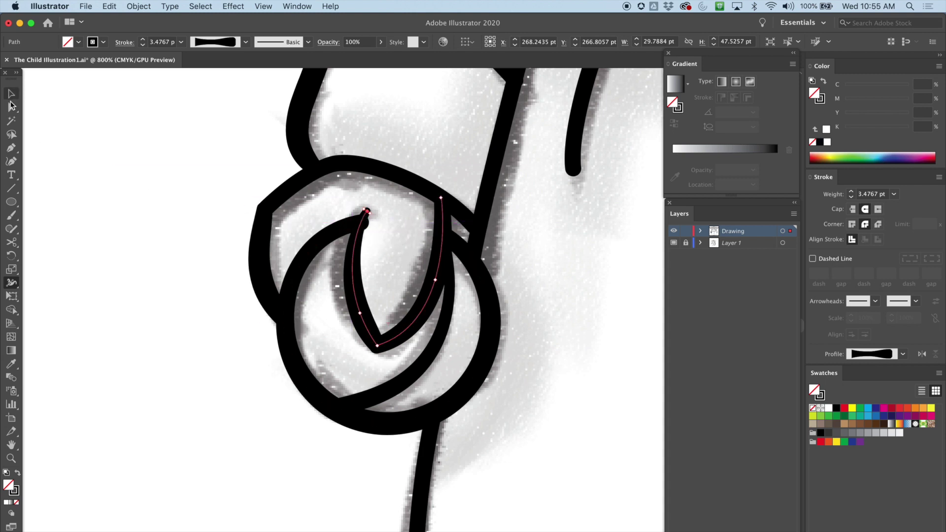
# Step: Nudge the round finger outline's end point with Direct Selection and try to slim that end with the Width tool
pyautogui.click(318, 247)
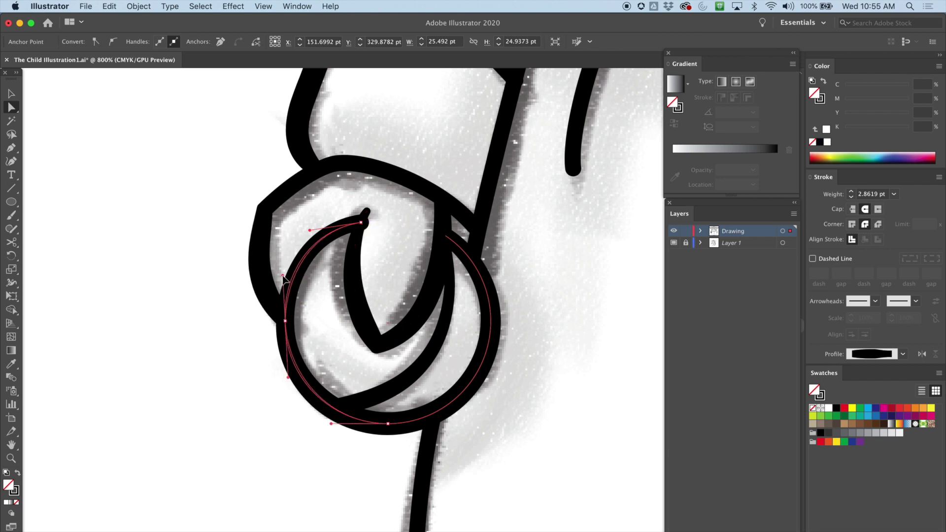
pyautogui.moveTo(284, 276); pyautogui.dragTo(284, 276)
pyautogui.moveTo(363, 224); pyautogui.dragTo(363, 226)
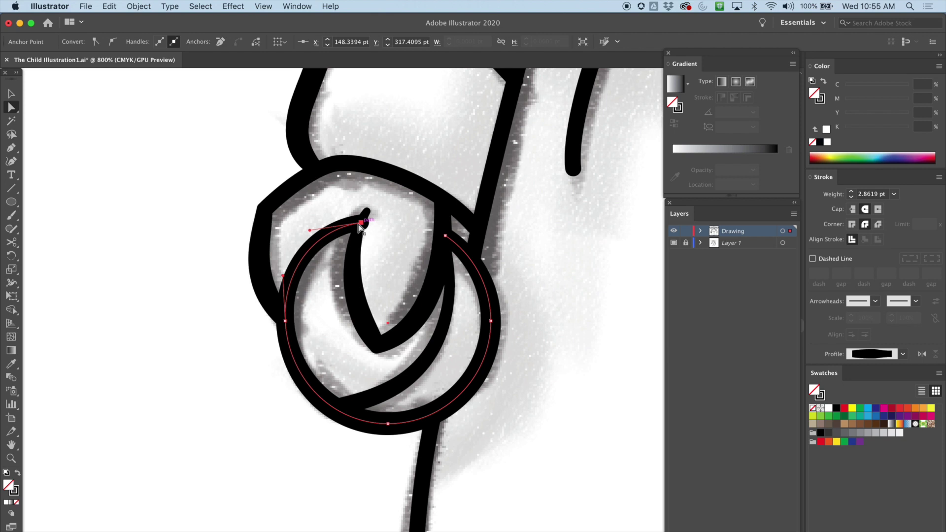
pyautogui.hotkey('shift', 'w')
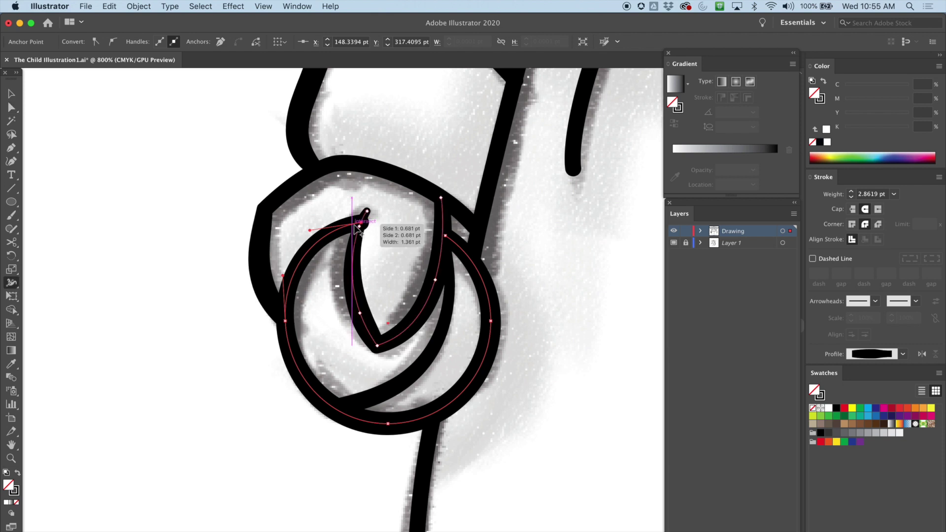
pyautogui.moveTo(365, 225); pyautogui.dragTo(365, 228)
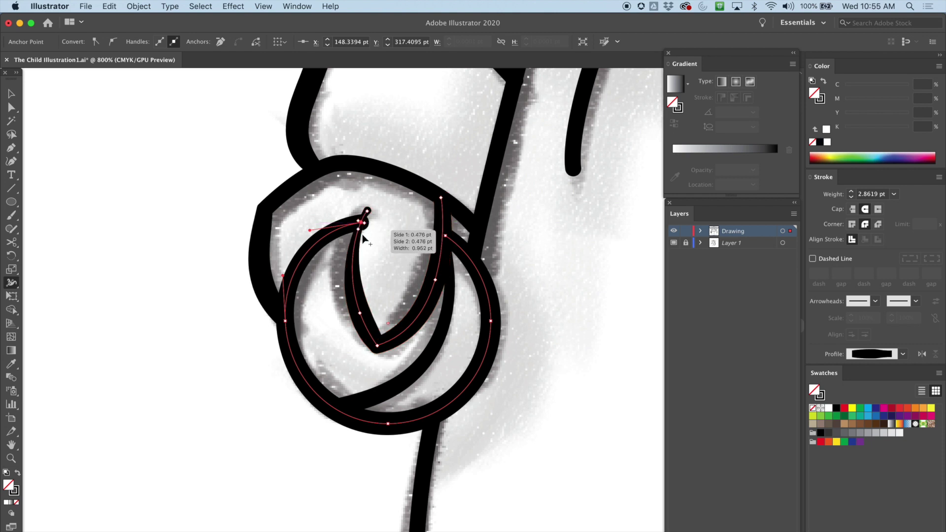
pyautogui.click(360, 244)
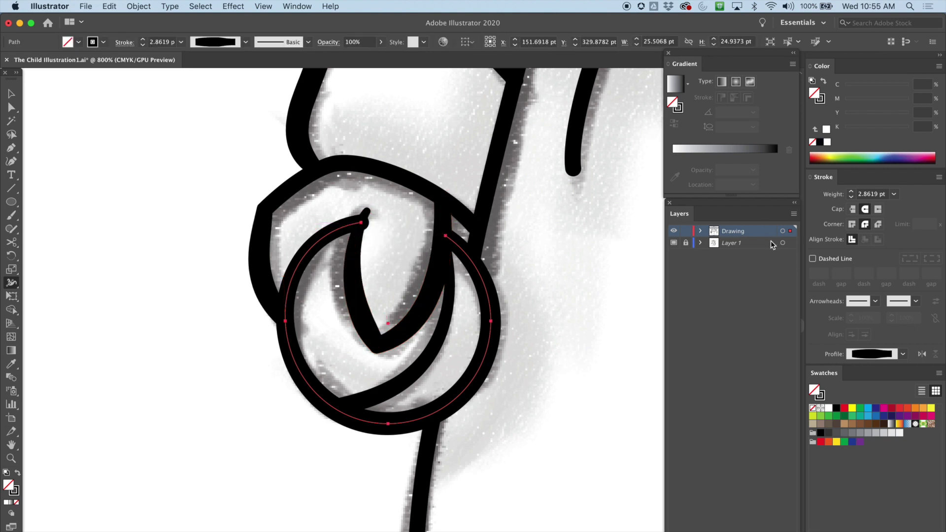
# Step: Expand the Drawing layer and lock the V-shaped finger stroke's path
pyautogui.click(701, 232)
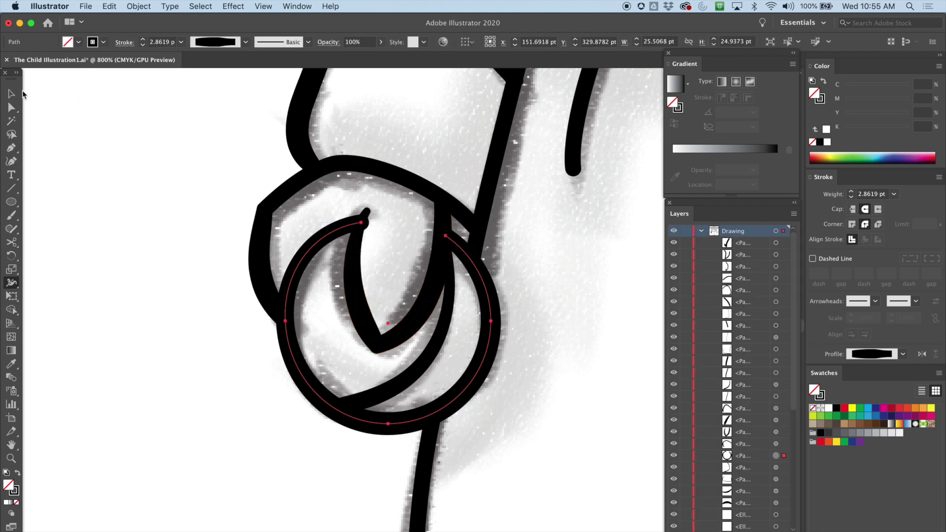
pyautogui.click(11, 107)
pyautogui.click(354, 282)
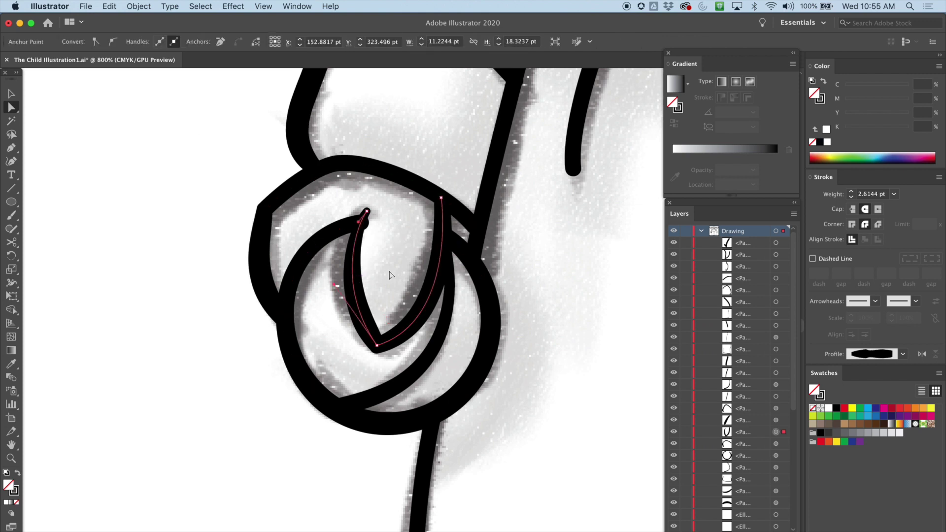
pyautogui.click(685, 432)
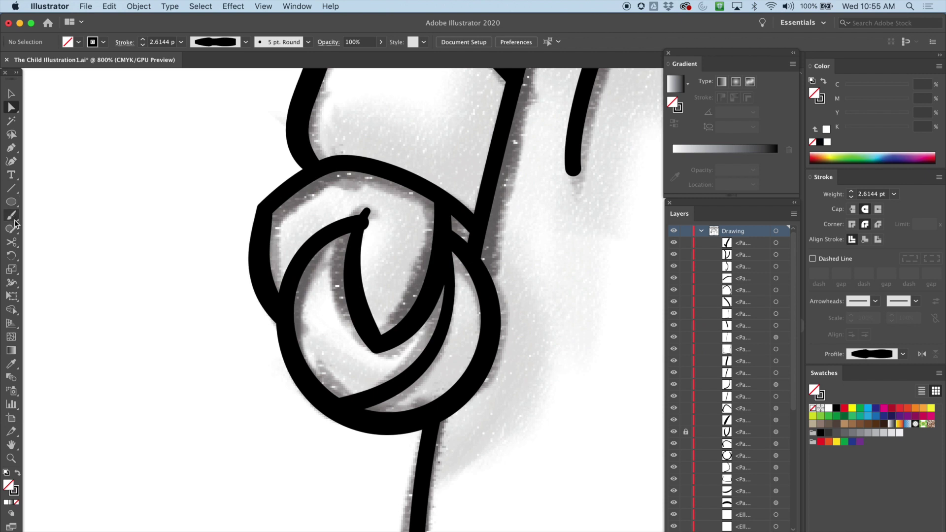
# Step: Taper the round finger outline's end at the fingertip with the Width tool
pyautogui.click(301, 278)
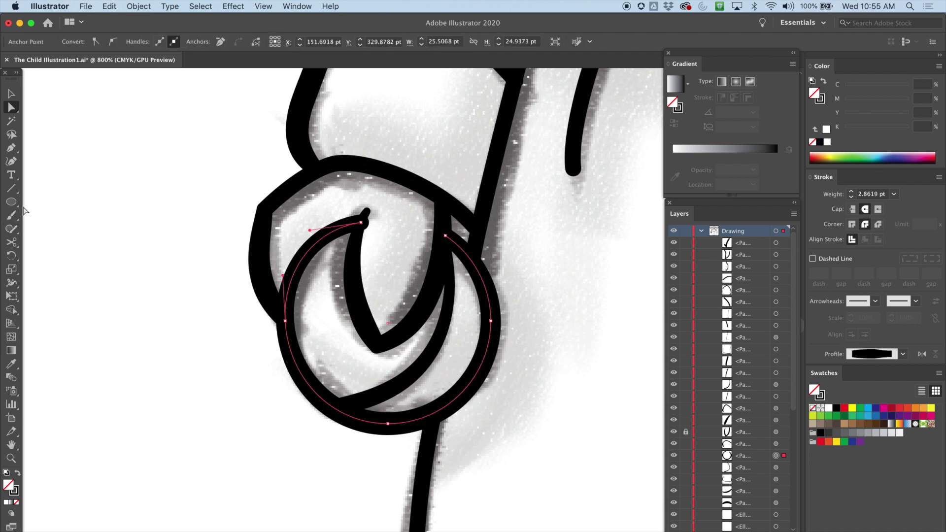
pyautogui.moveTo(367, 226); pyautogui.dragTo(360, 227)
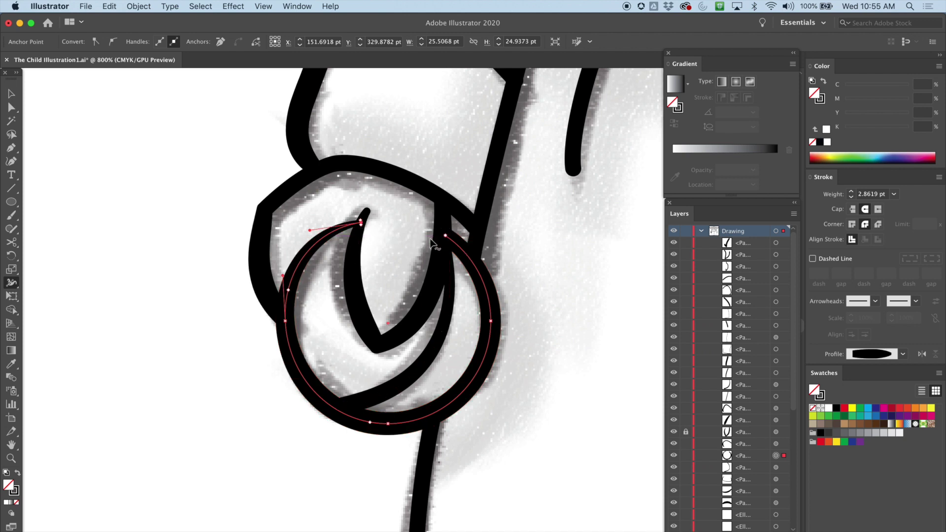
pyautogui.press('super+z')
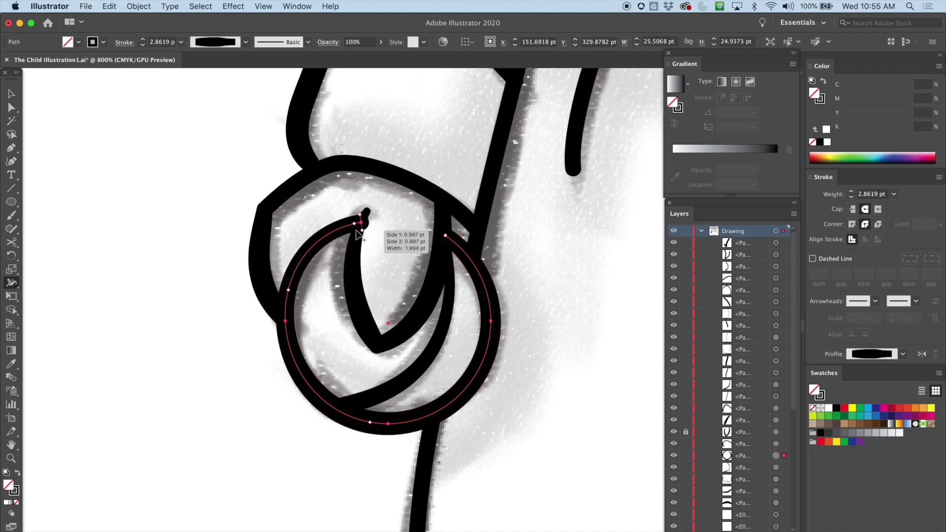
pyautogui.moveTo(363, 232); pyautogui.dragTo(363, 228)
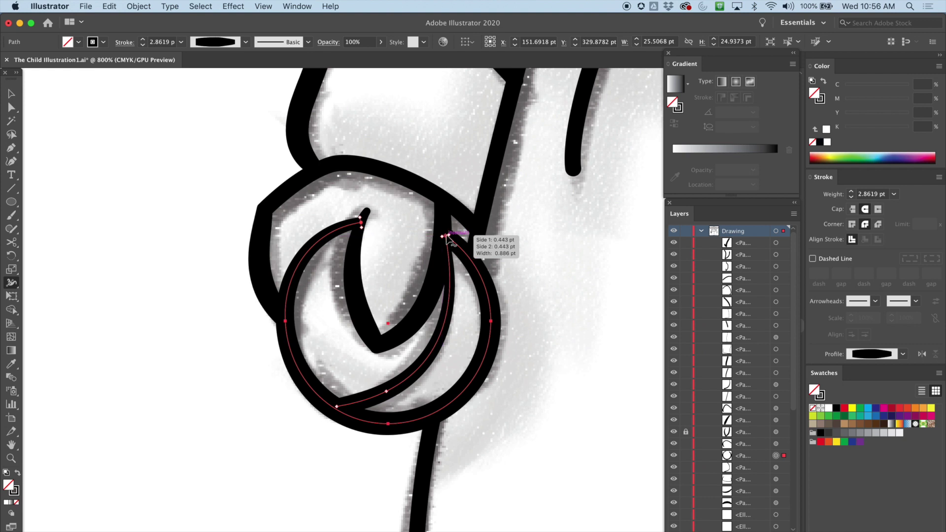
# Step: Adjust the width of the crescent stroke's upper end and lock that path
pyautogui.moveTo(444, 239); pyautogui.dragTo(443, 238)
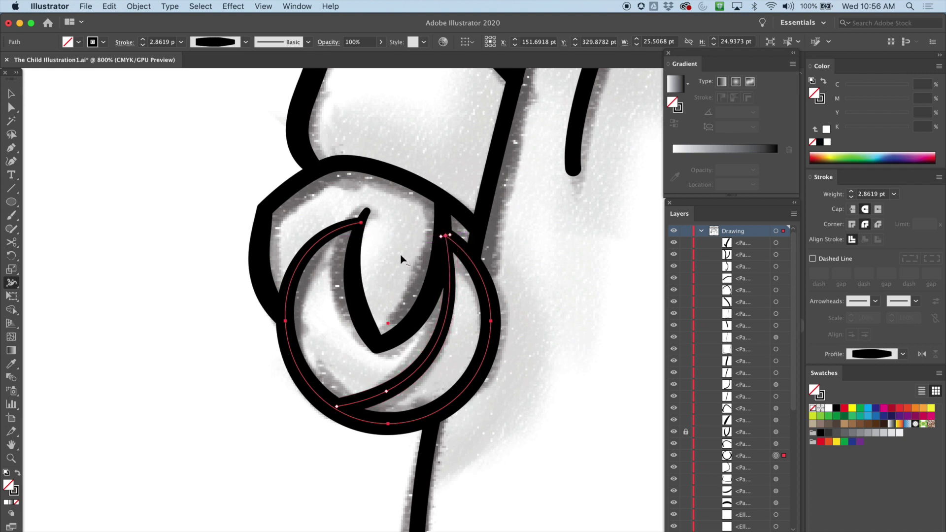
pyautogui.click(11, 107)
pyautogui.click(393, 384)
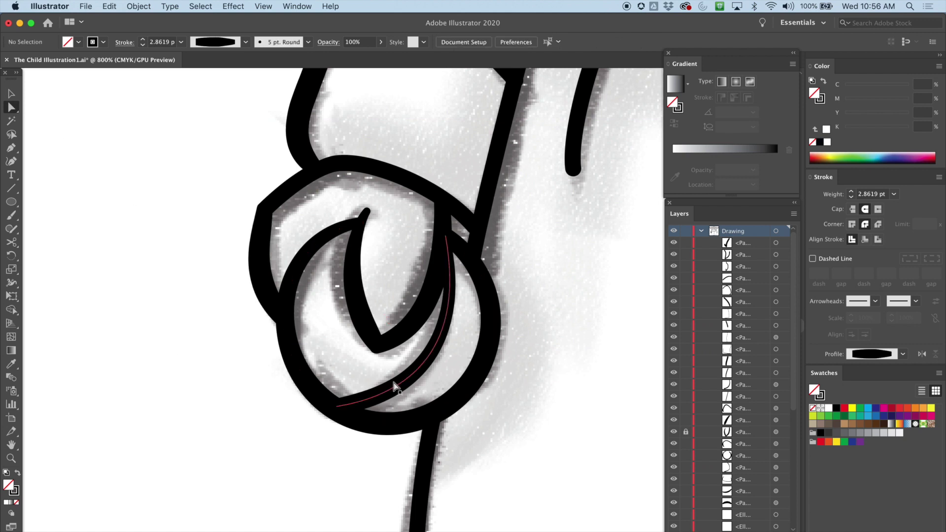
pyautogui.click(686, 384)
# Step: Taper the round finger outline's other end where it meets the crescent stroke, and unlock the two locked finger paths
pyautogui.click(464, 240)
pyautogui.click(446, 238)
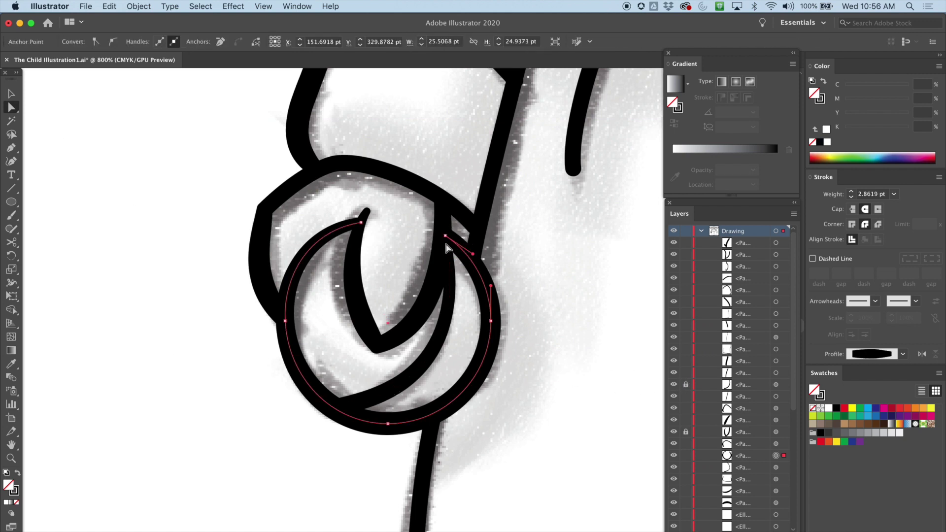
pyautogui.moveTo(443, 250)
pyautogui.mouseDown()
pyautogui.moveTo(443, 237)
pyautogui.moveTo(441, 245)
pyautogui.mouseUp()
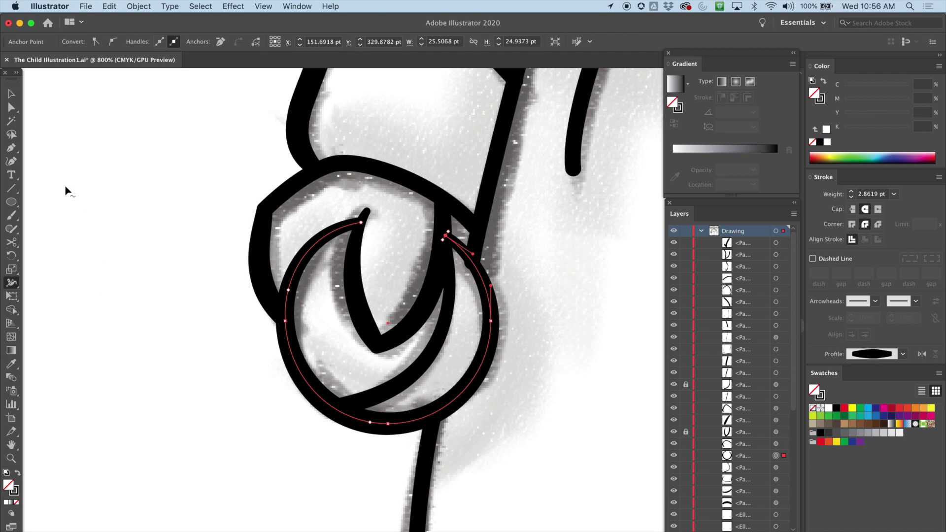
pyautogui.click(12, 108)
# Step: Vary the left hand's upper outline with the Width tool, adjusting its middle and its bend below the sleeve
pyautogui.moveTo(558, 279)
pyautogui.mouseDown()
pyautogui.moveTo(460, 345)
pyautogui.moveTo(454, 361)
pyautogui.mouseUp()
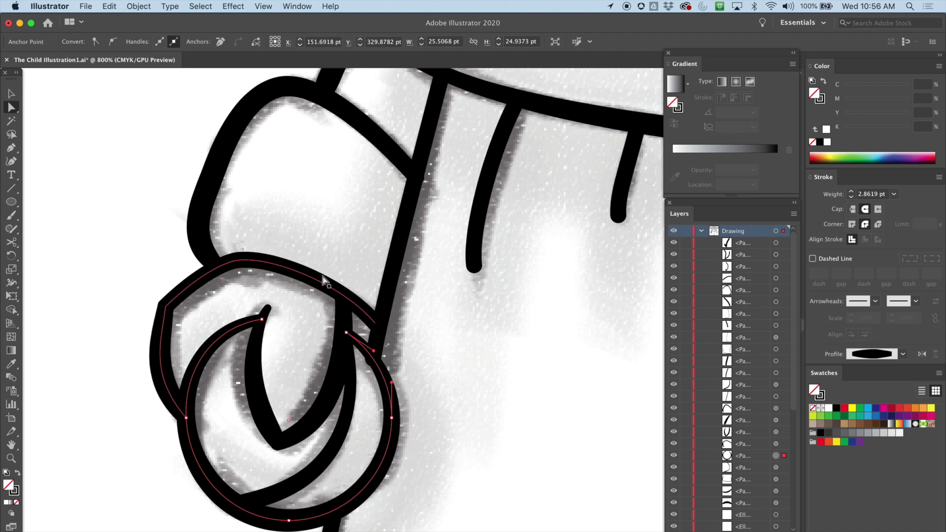
pyautogui.hotkey('shift', 'w')
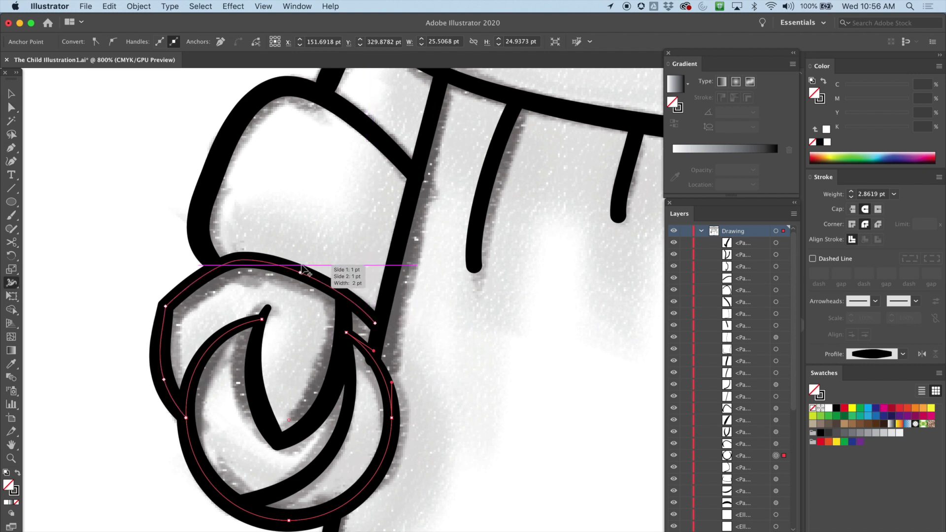
pyautogui.moveTo(304, 276)
pyautogui.mouseDown()
pyautogui.moveTo(326, 291)
pyautogui.moveTo(312, 254)
pyautogui.moveTo(304, 267)
pyautogui.mouseUp()
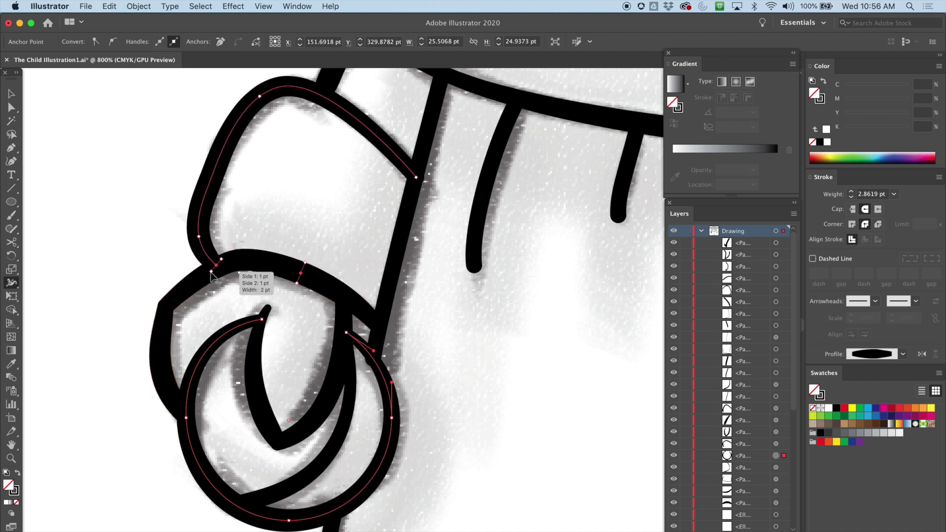
pyautogui.moveTo(231, 261); pyautogui.dragTo(232, 263)
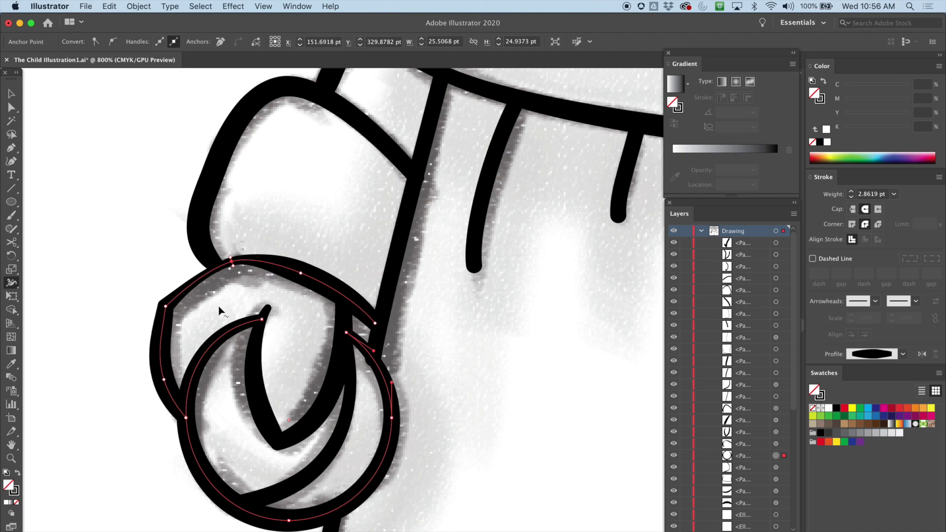
pyautogui.press('super+z')
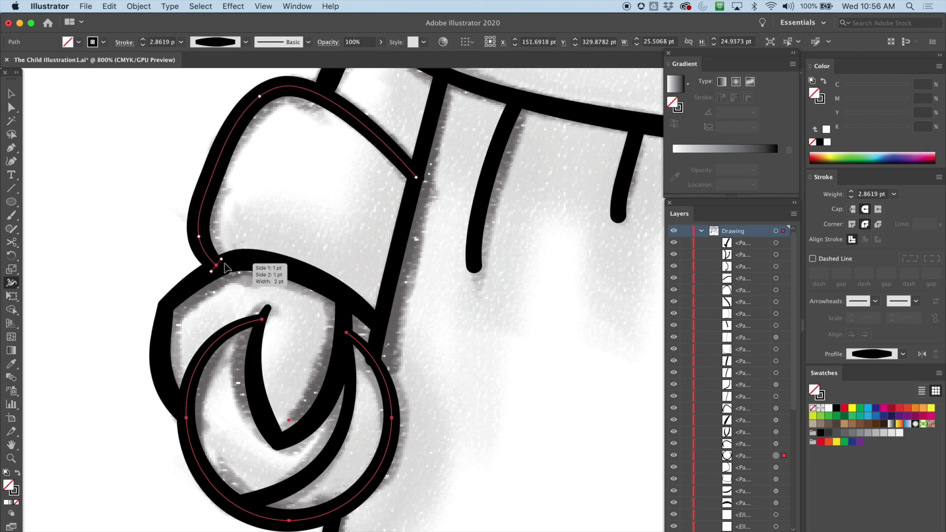
pyautogui.moveTo(236, 262); pyautogui.dragTo(236, 274)
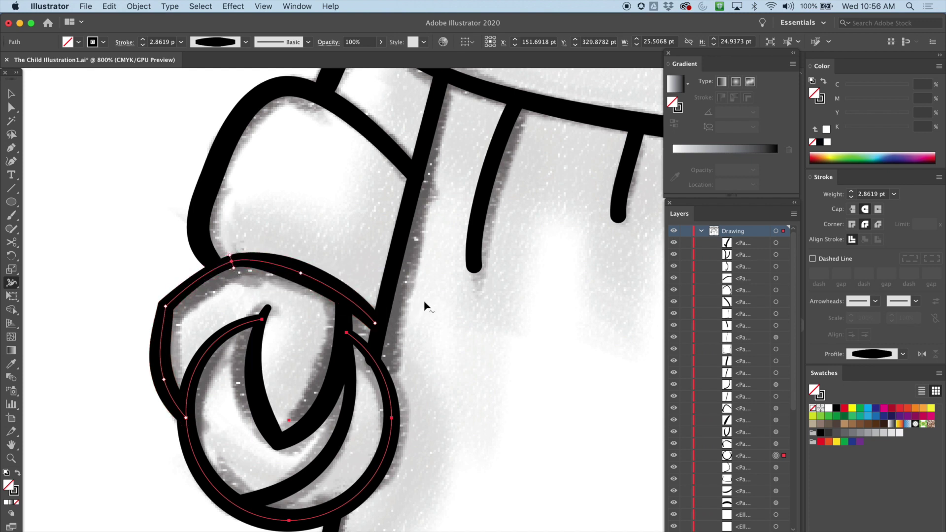
pyautogui.moveTo(298, 284); pyautogui.dragTo(299, 281)
# Step: Taper the lower ends of the two short robe fold lines below the collar beside the left sleeve
pyautogui.moveTo(490, 344); pyautogui.dragTo(393, 403)
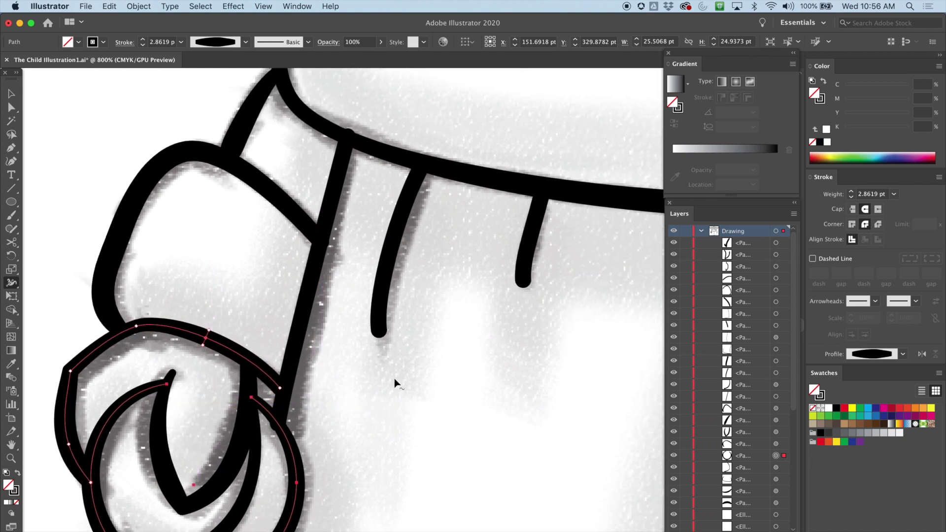
pyautogui.moveTo(387, 335); pyautogui.dragTo(379, 332)
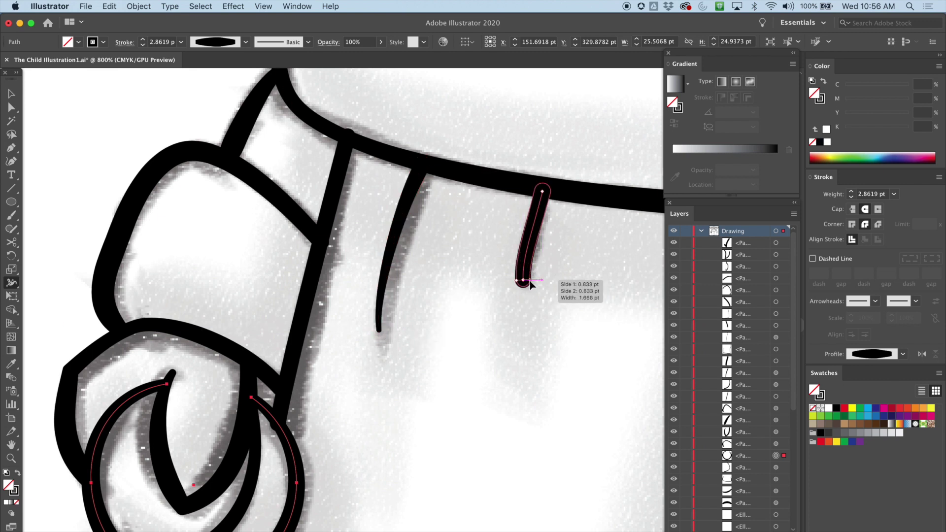
pyautogui.moveTo(527, 281); pyautogui.dragTo(528, 280)
pyautogui.moveTo(384, 326); pyautogui.dragTo(379, 332)
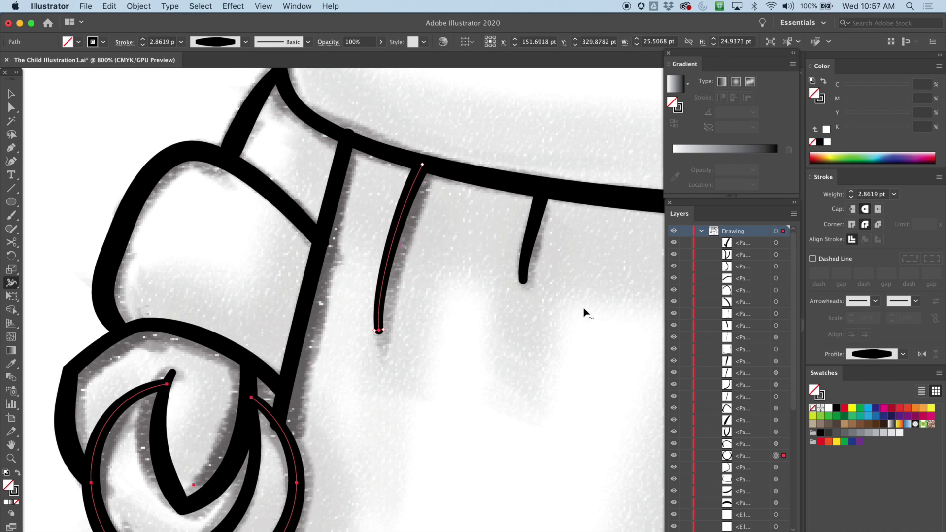
# Step: Taper the upper end of the robe's left edge at the collar and widen its lower part beside the left sleeve
pyautogui.moveTo(474, 346); pyautogui.dragTo(385, 269)
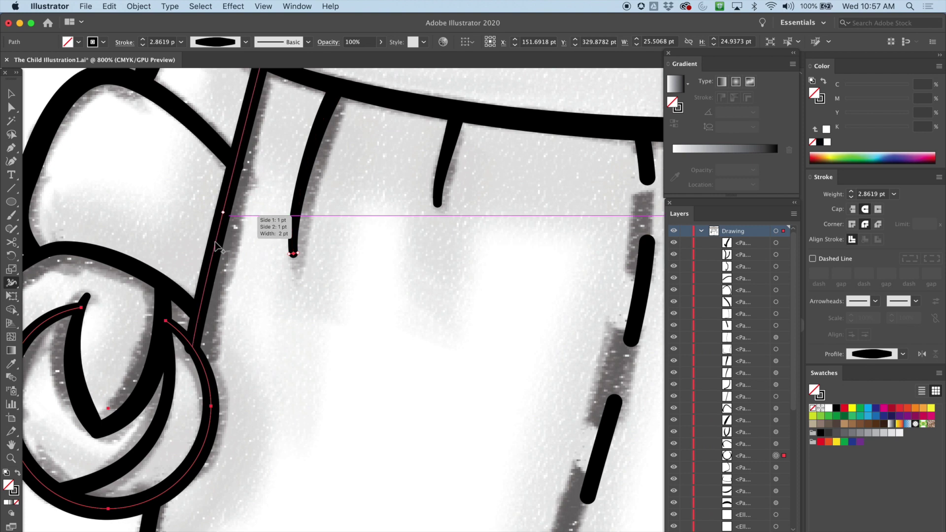
pyautogui.scroll(5, 246, 345)
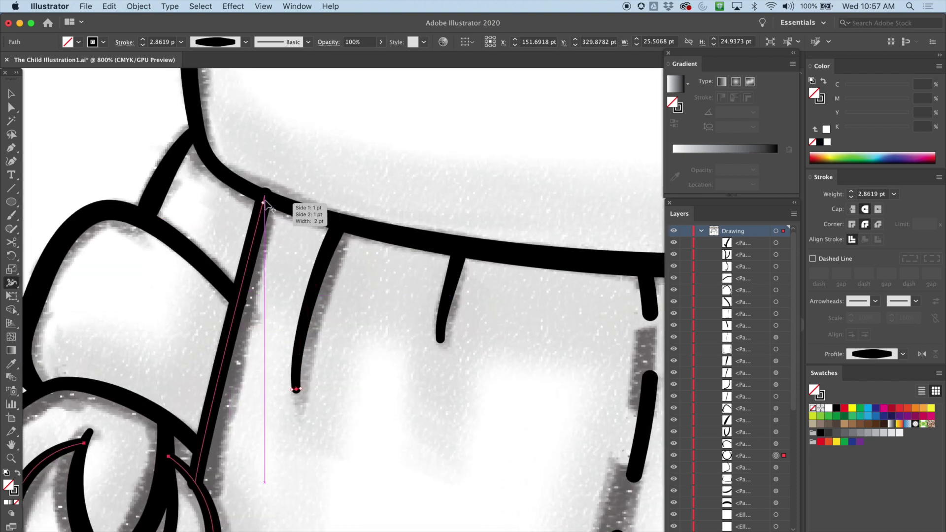
pyautogui.moveTo(270, 196); pyautogui.dragTo(270, 197)
pyautogui.moveTo(216, 392); pyautogui.dragTo(228, 393)
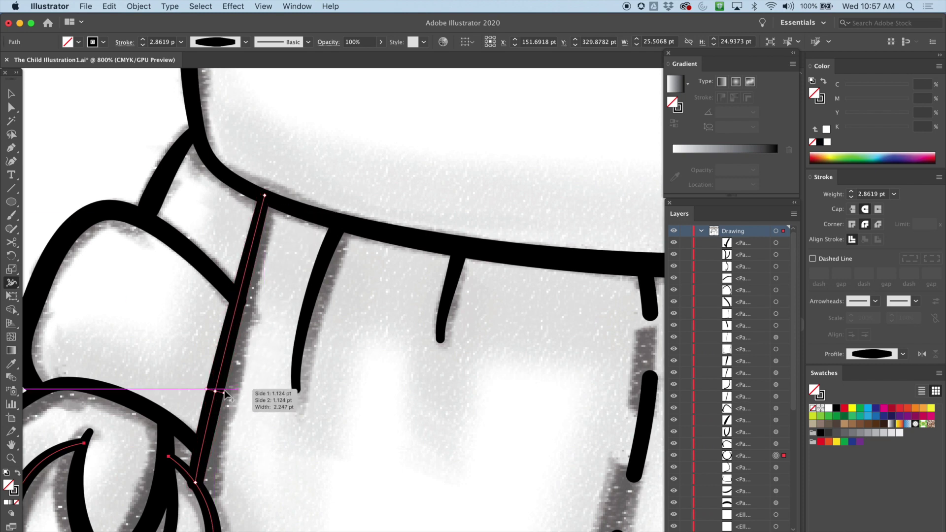
# Step: Widen the robe's left side edge just above the bottom corner to about 3.09 pt, and thicken the middle of the left hem
pyautogui.moveTo(451, 397)
pyautogui.mouseDown()
pyautogui.moveTo(260, 346)
pyautogui.moveTo(207, 284)
pyautogui.mouseUp()
pyautogui.hscroll(5, 207, 284)
pyautogui.scroll(-2, 207, 284)
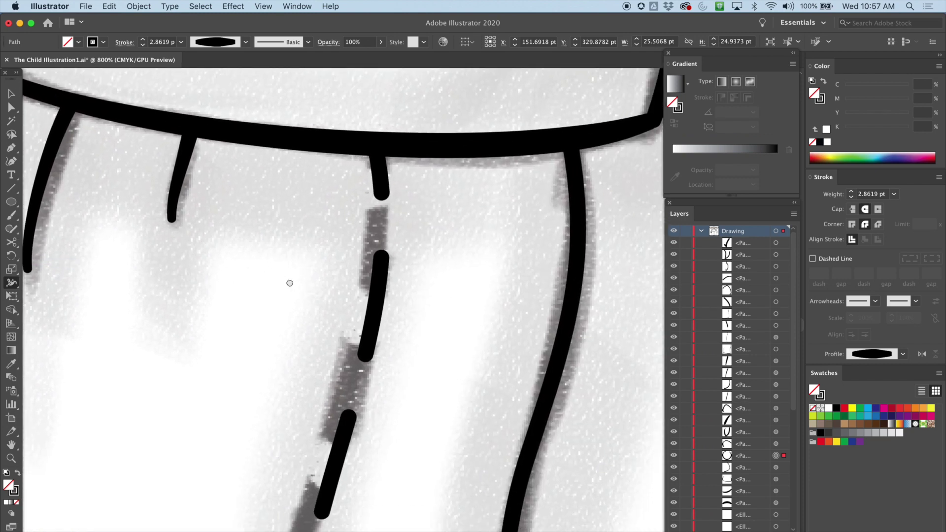
pyautogui.moveTo(287, 292)
pyautogui.mouseDown()
pyautogui.moveTo(300, 293)
pyautogui.moveTo(293, 295)
pyautogui.mouseUp()
pyautogui.press('super+minus')
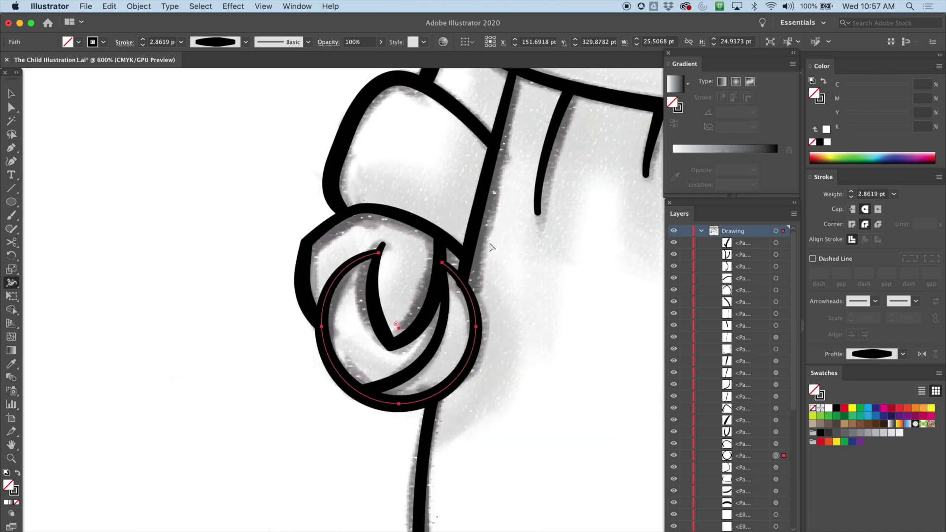
pyautogui.moveTo(552, 259); pyautogui.dragTo(317, 67)
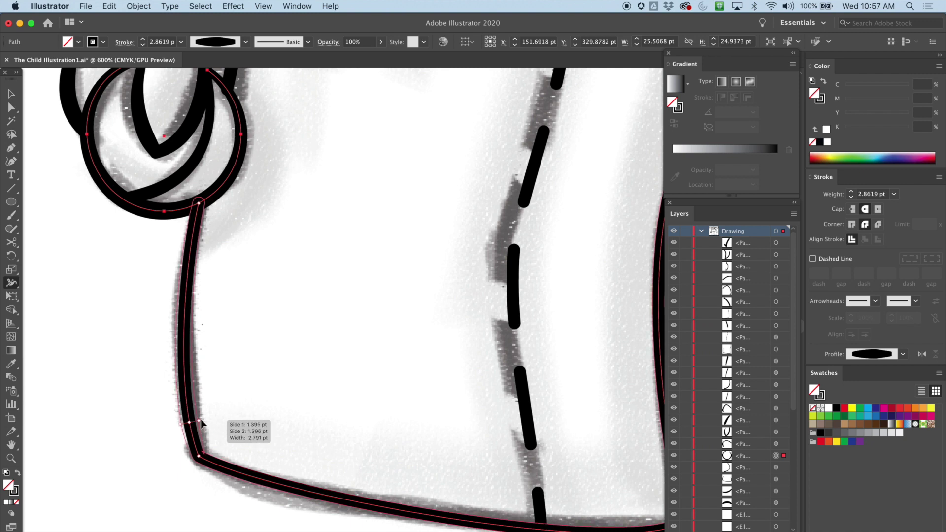
pyautogui.moveTo(201, 421); pyautogui.dragTo(199, 421)
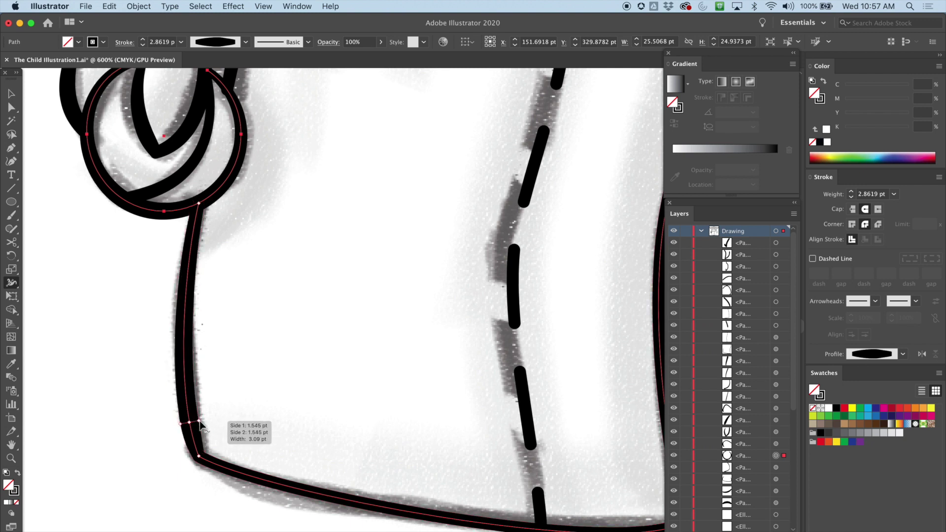
pyautogui.scroll(-6, 317, 401)
pyautogui.hscroll(2, 317, 401)
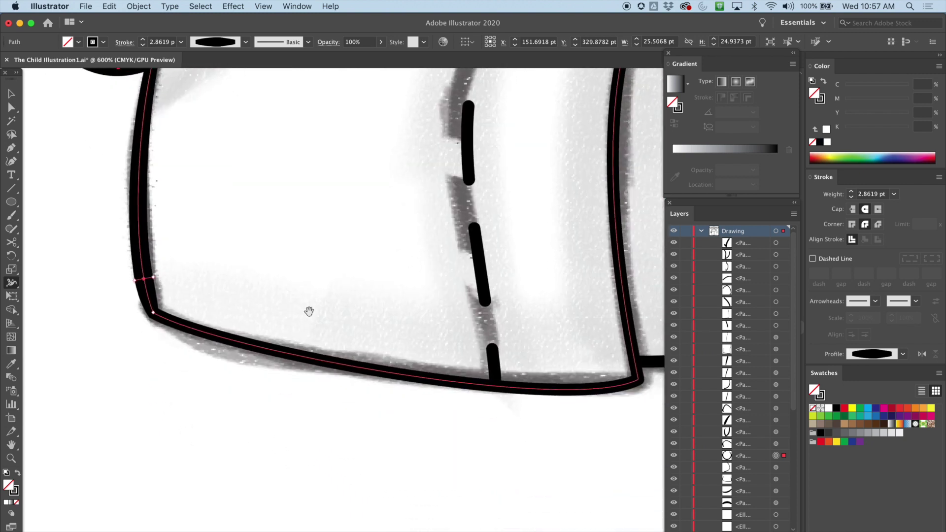
pyautogui.moveTo(349, 369); pyautogui.dragTo(351, 383)
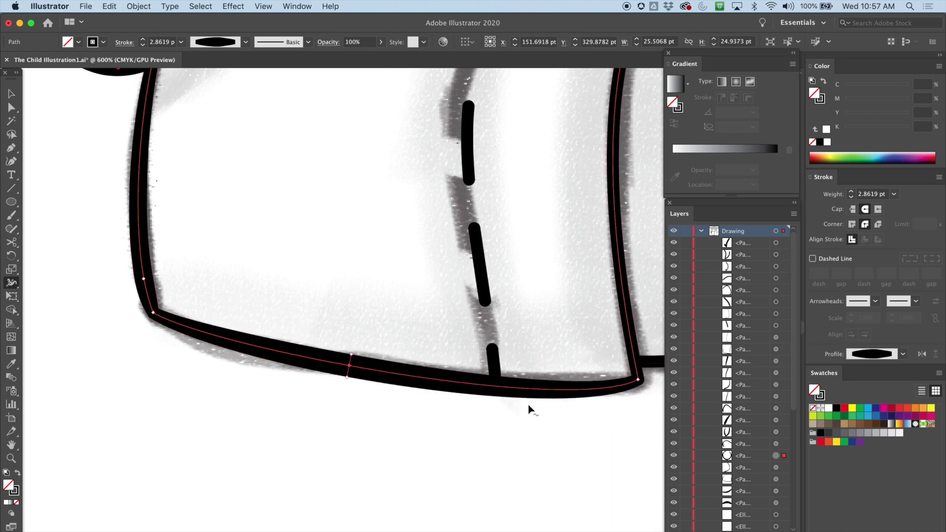
# Step: Thicken the robe outline at its lower-right corner and partway up its right side edge below the right hand
pyautogui.hscroll(15, 552, 316)
pyautogui.moveTo(552, 314); pyautogui.dragTo(572, 312)
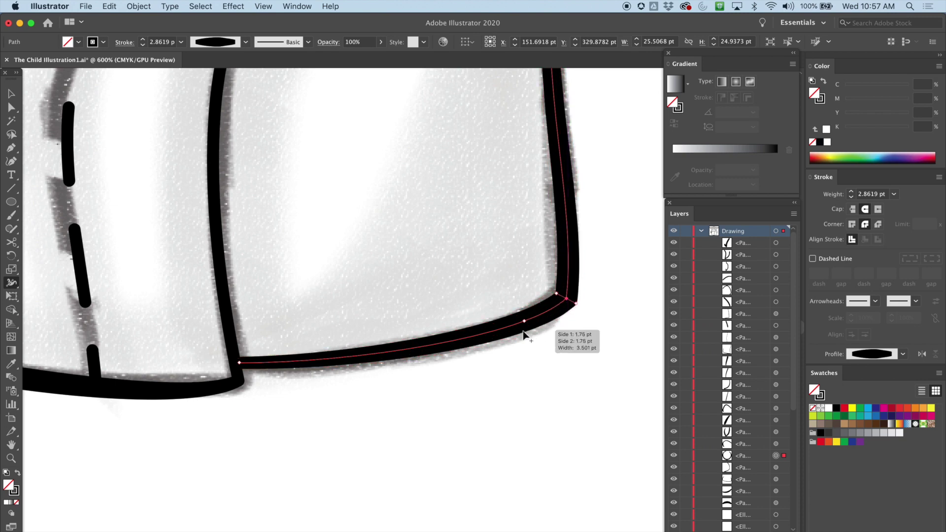
pyautogui.scroll(6, 524, 323)
pyautogui.hscroll(2, 524, 323)
pyautogui.moveTo(512, 243); pyautogui.dragTo(502, 243)
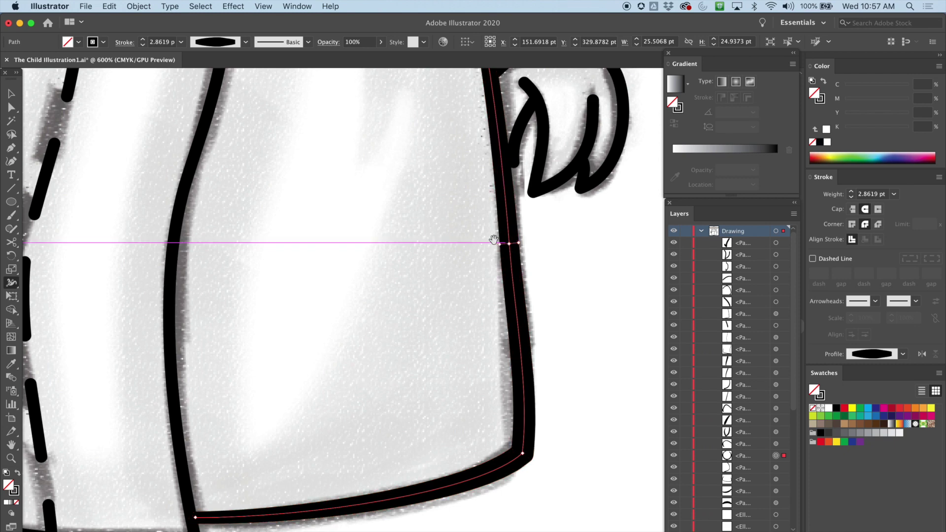
# Step: Turn off the dashed line on the short fold below the collar's right section and taper its lower end to about 1.26 pt
pyautogui.scroll(5, 344, 412)
pyautogui.hscroll(-3, 409, 466)
pyautogui.scroll(1, 408, 466)
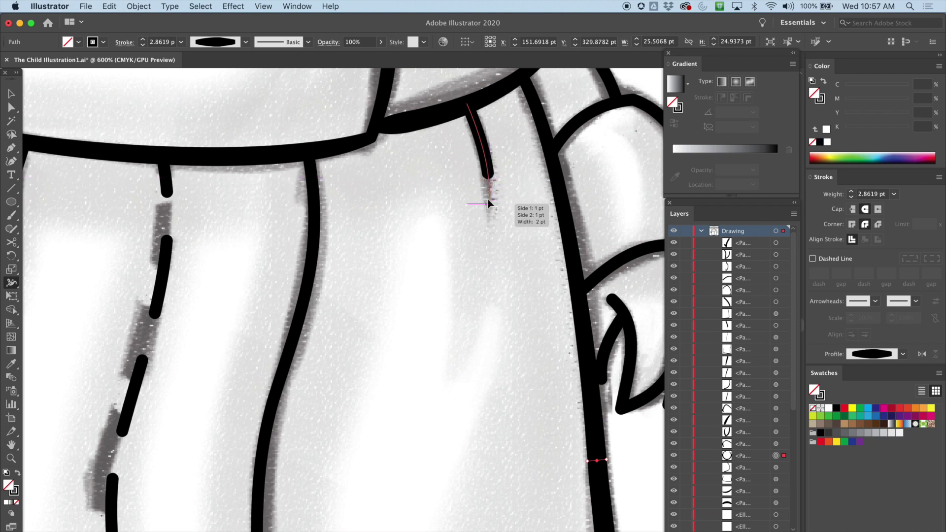
pyautogui.moveTo(489, 203); pyautogui.dragTo(497, 206)
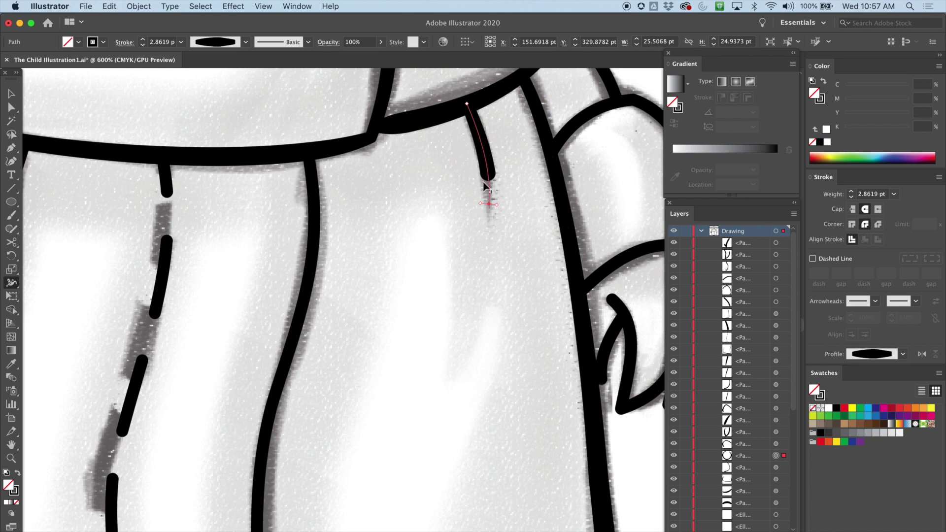
pyautogui.click(11, 107)
pyautogui.click(496, 161)
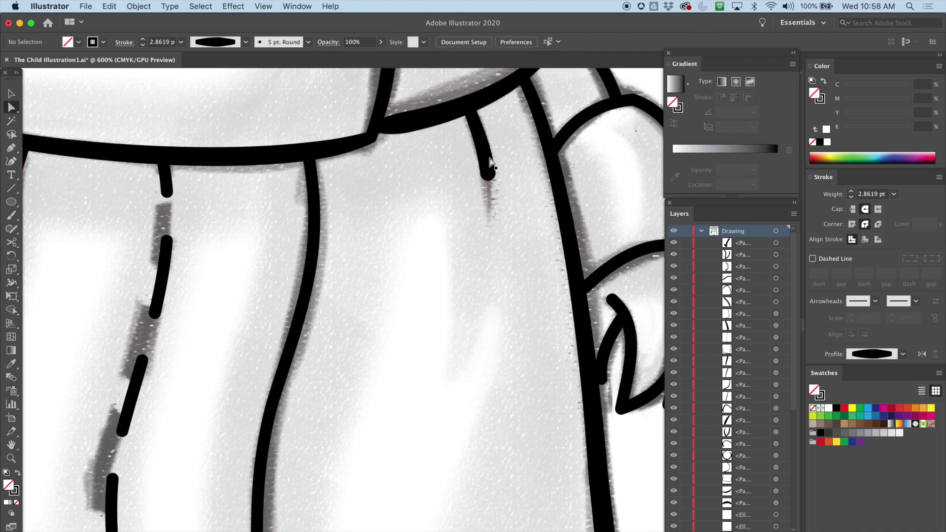
pyautogui.click(488, 162)
pyautogui.click(813, 259)
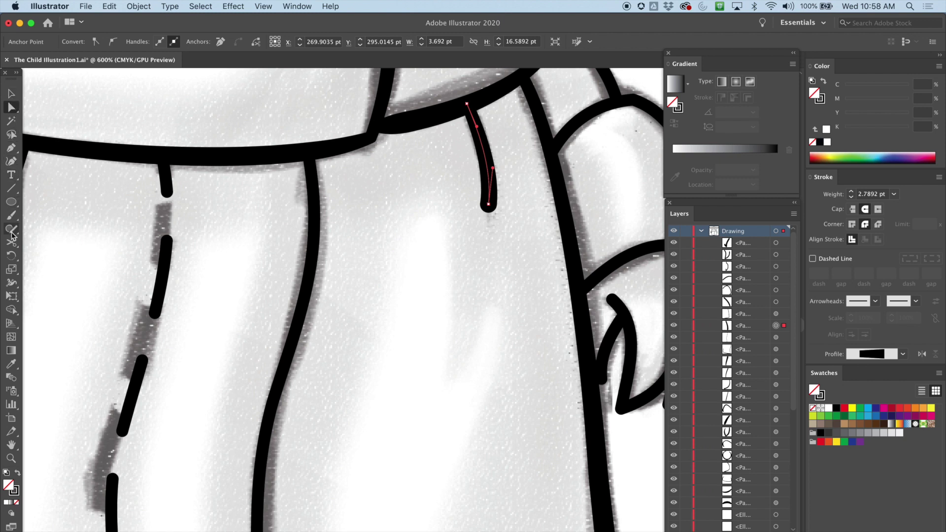
pyautogui.hotkey('shift', 'w')
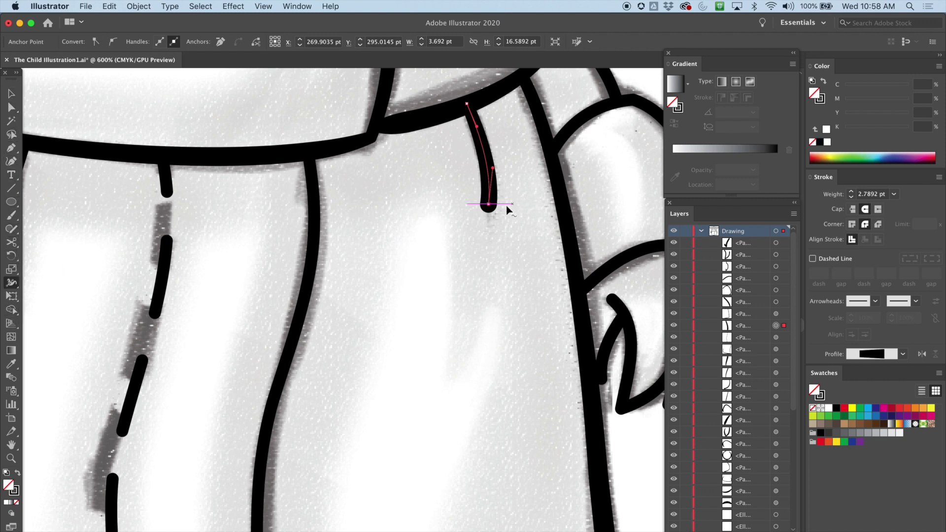
pyautogui.moveTo(493, 210); pyautogui.dragTo(490, 205)
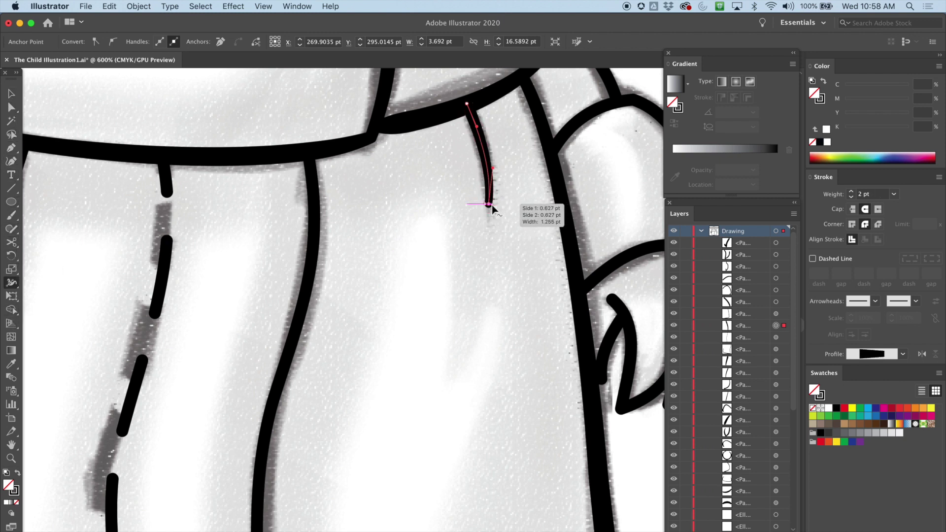
# Step: Adjust the stroke width where the shoulder line meets the right sleeve, and thicken the robe's front overlap edge at its lower bend
pyautogui.press('super+minus')
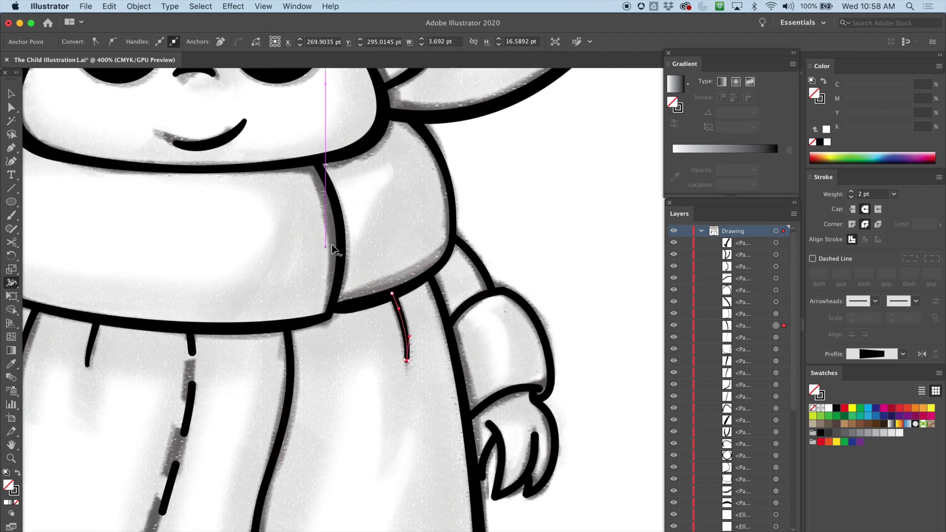
pyautogui.moveTo(378, 382); pyautogui.dragTo(396, 332)
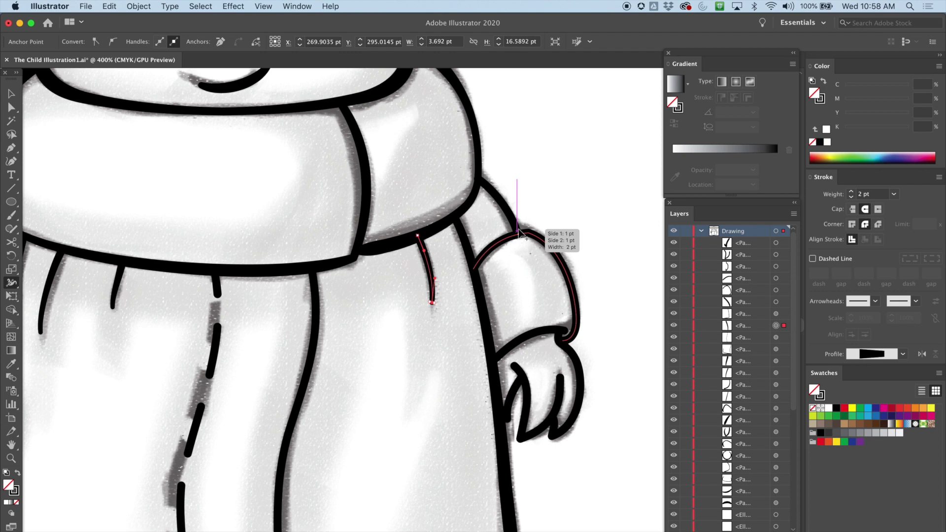
pyautogui.moveTo(516, 228); pyautogui.dragTo(507, 232)
pyautogui.moveTo(333, 400); pyautogui.dragTo(403, 193)
pyautogui.moveTo(339, 272); pyautogui.dragTo(344, 274)
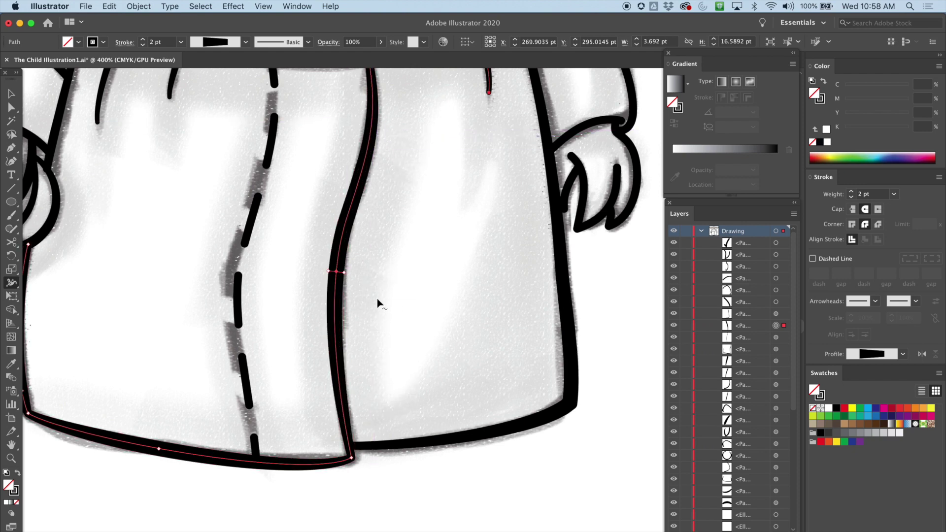
# Step: Thicken the lower end of the right shoulder line at the sleeve and narrow its upper end at the collar
pyautogui.scroll(5, 405, 323)
pyautogui.scroll(6, 424, 294)
pyautogui.hscroll(6, 425, 295)
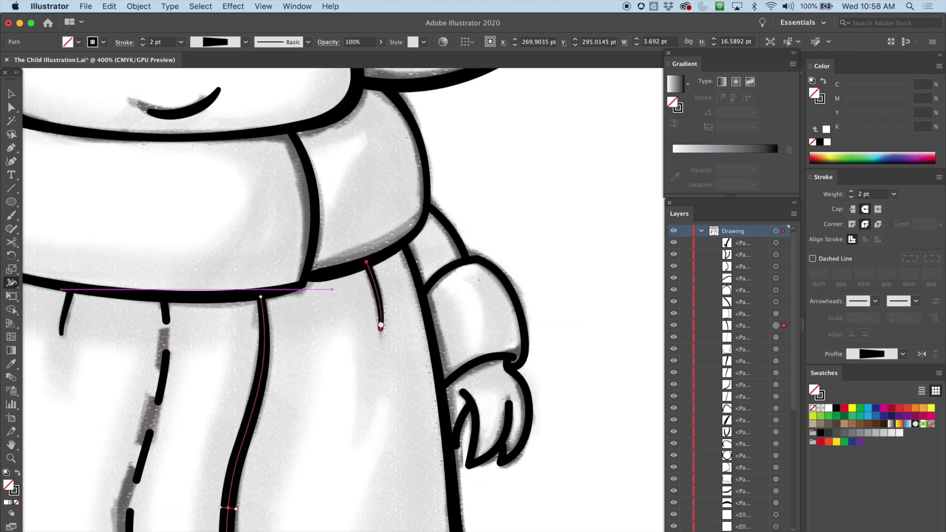
pyautogui.scroll(4, 450, 182)
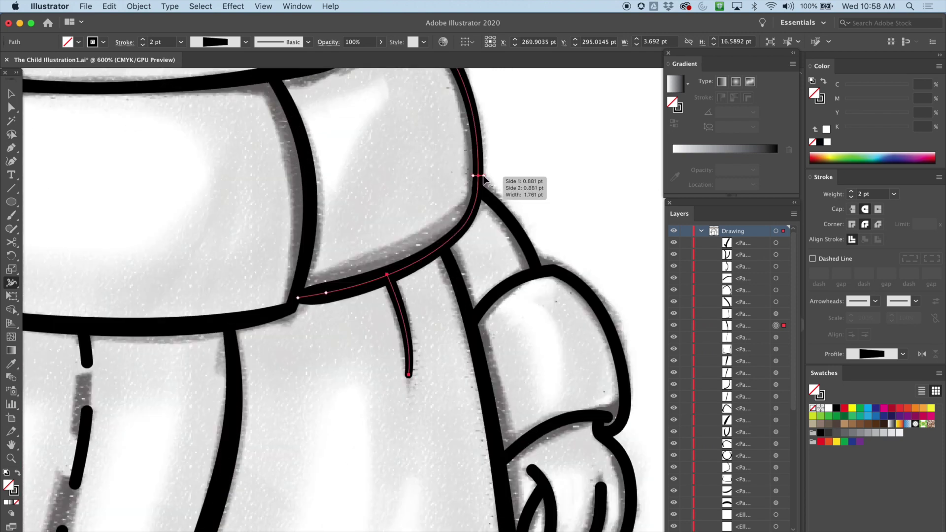
pyautogui.moveTo(460, 221); pyautogui.dragTo(454, 222)
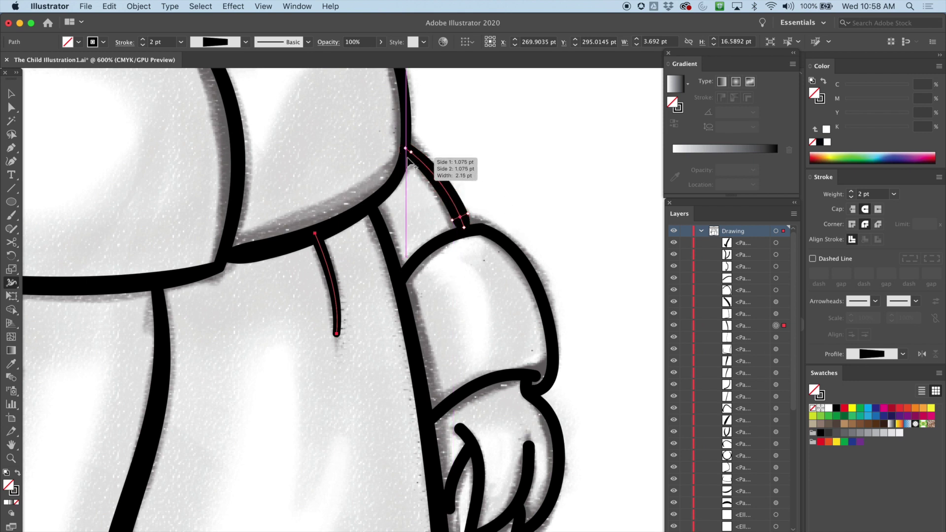
pyautogui.moveTo(405, 154); pyautogui.dragTo(405, 154)
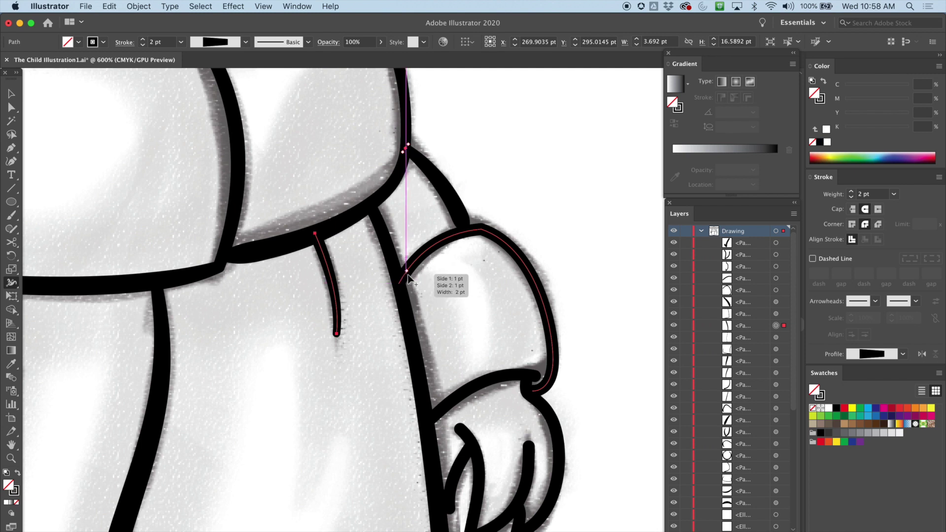
# Step: Vary the right sleeve outline's width at its inner end, top bend and lower curve, and thicken the cuff line's inner end
pyautogui.moveTo(401, 283); pyautogui.dragTo(406, 288)
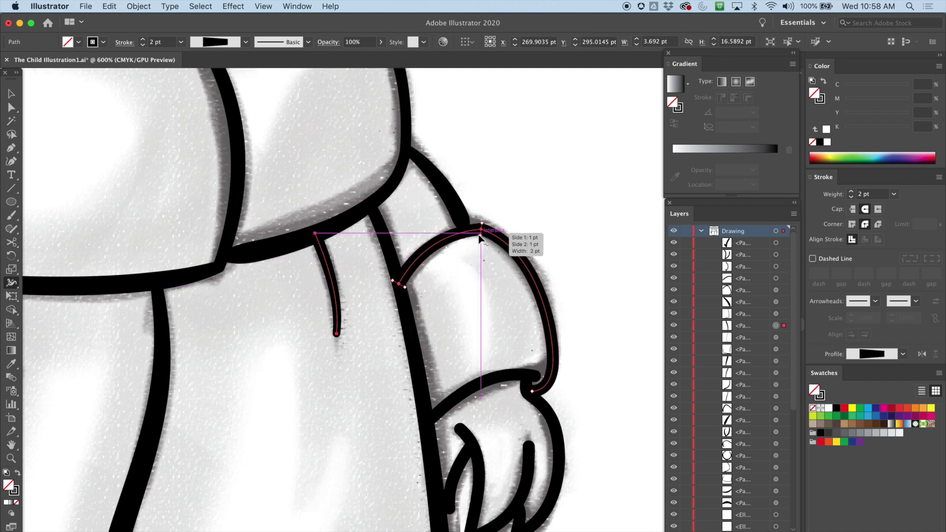
pyautogui.moveTo(481, 234); pyautogui.dragTo(481, 233)
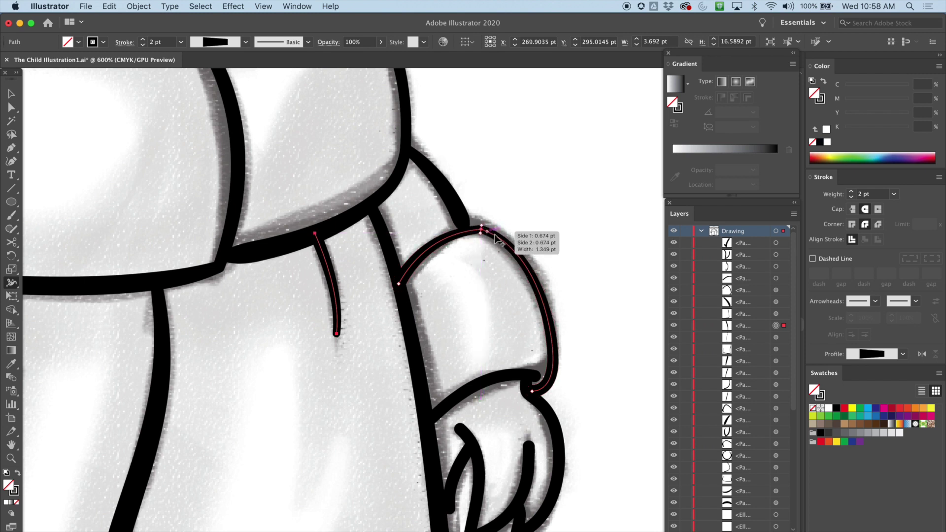
pyautogui.moveTo(552, 378); pyautogui.dragTo(560, 378)
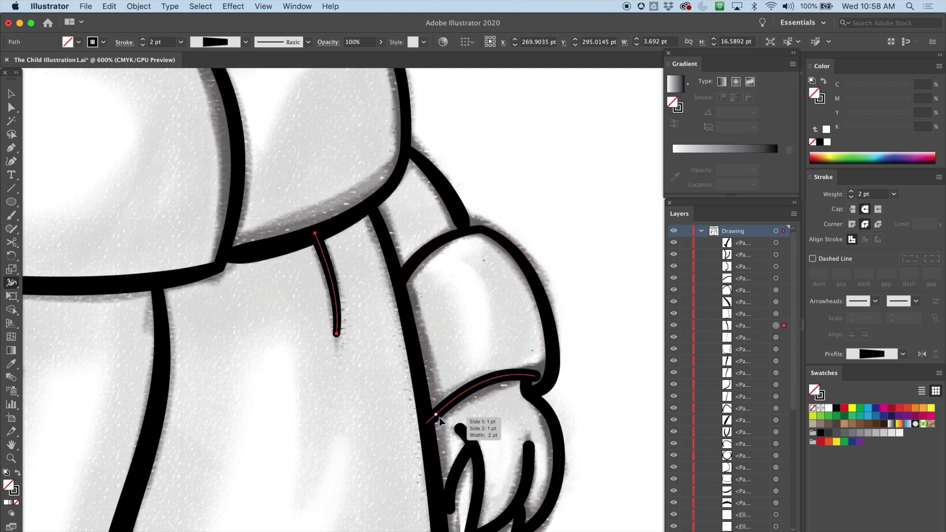
pyautogui.moveTo(442, 421); pyautogui.dragTo(443, 422)
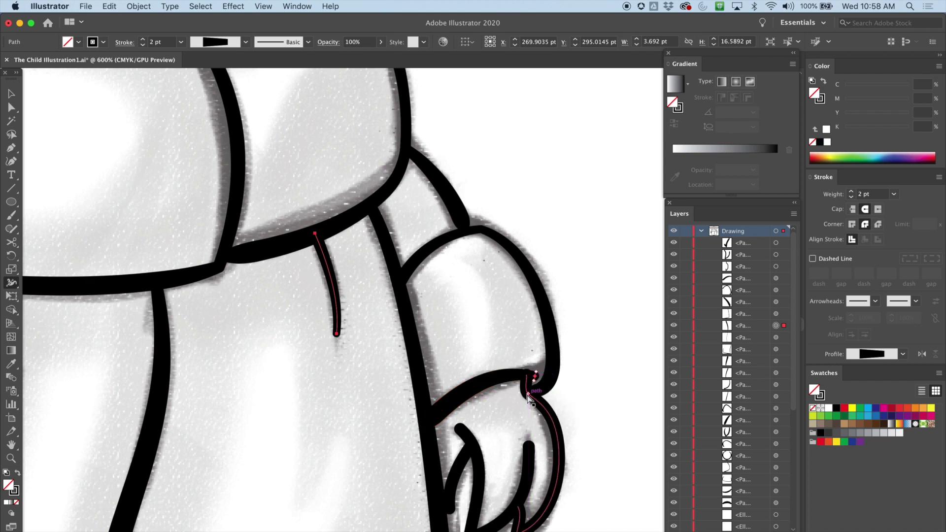
# Step: Taper the upper inner end of the right hand's V-shaped finger outline and adjust the width at its pointed tip
pyautogui.press('super+minus')
pyautogui.press('super+equal')
pyautogui.press('super+equal')
pyautogui.press('super+equal')
pyautogui.moveTo(490, 390); pyautogui.dragTo(128, 14)
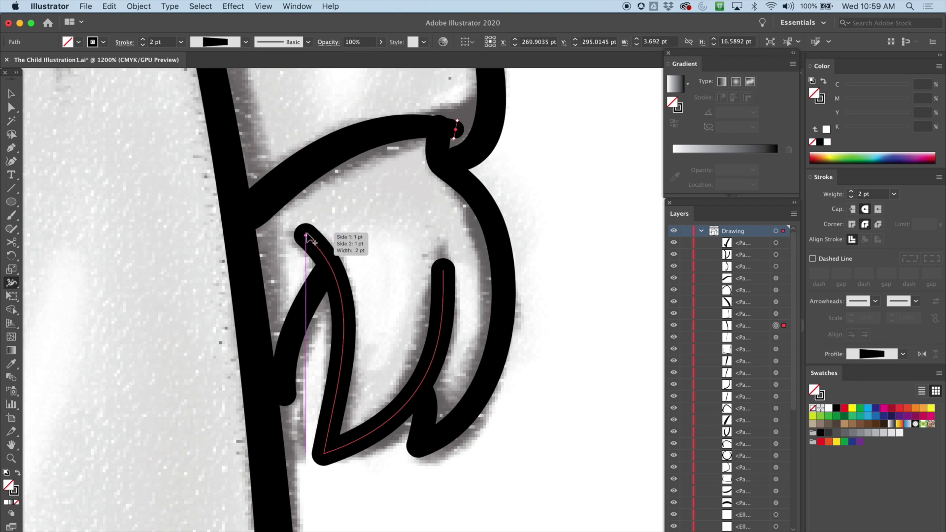
pyautogui.moveTo(306, 236); pyautogui.dragTo(314, 240)
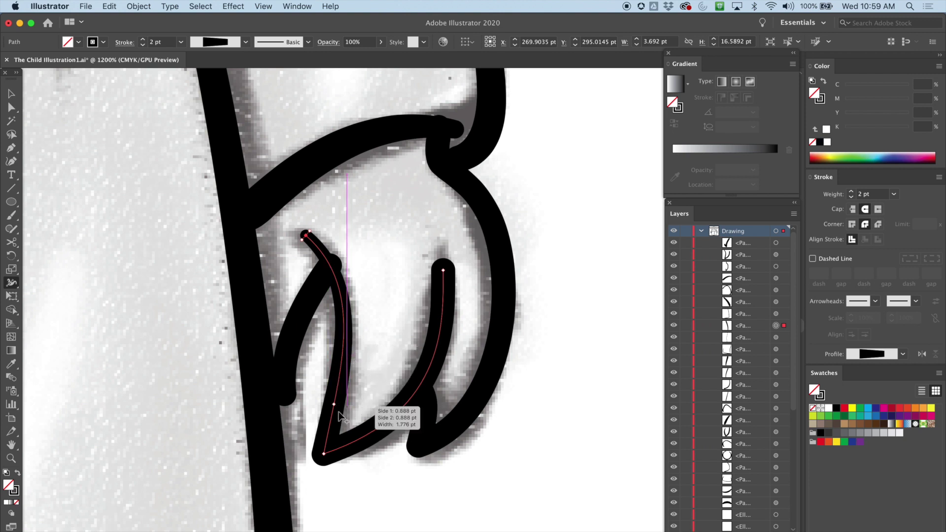
pyautogui.moveTo(324, 453); pyautogui.dragTo(333, 444)
# Step: Adjust the outer fingertip's width and taper the upper ends of the V-shaped finger outline's outer side and the innermost finger line
pyautogui.moveTo(420, 458); pyautogui.dragTo(412, 459)
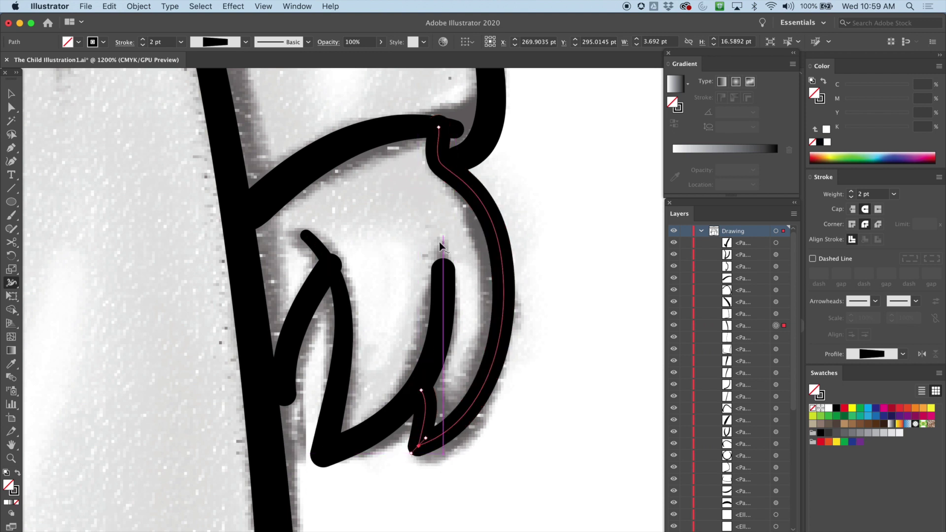
pyautogui.moveTo(452, 271); pyautogui.dragTo(450, 270)
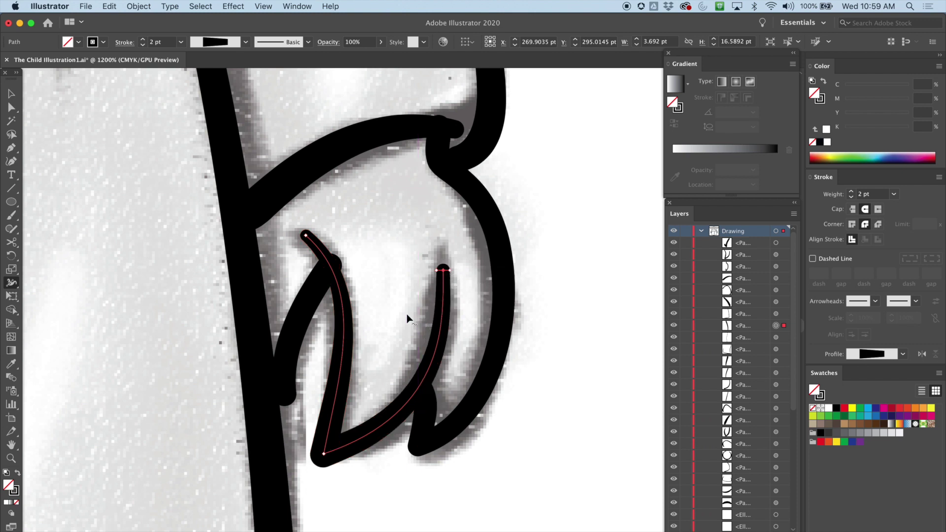
pyautogui.moveTo(330, 267); pyautogui.dragTo(327, 265)
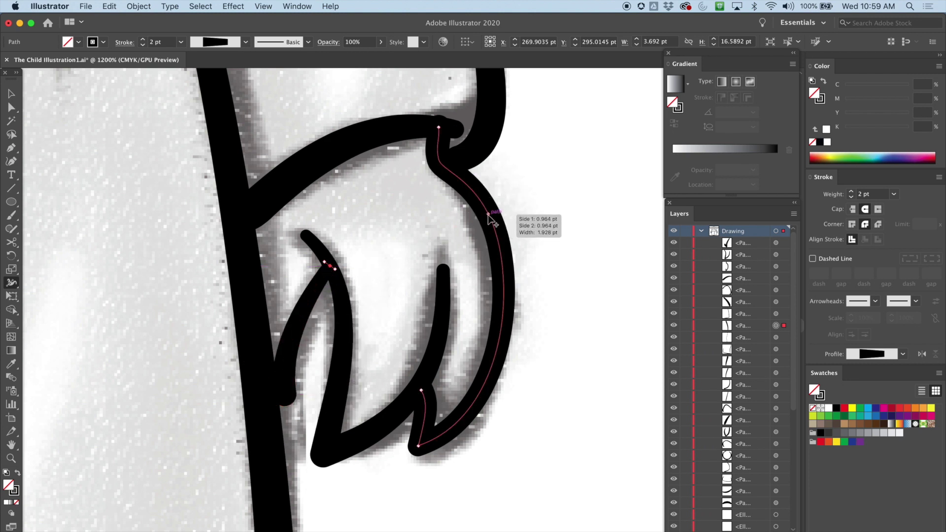
# Step: Vary the right hand's outer outline, narrowing its upper curve and cuff end and thickening its lower curve near the fingertip
pyautogui.moveTo(483, 221); pyautogui.dragTo(481, 218)
pyautogui.moveTo(427, 126); pyautogui.dragTo(428, 128)
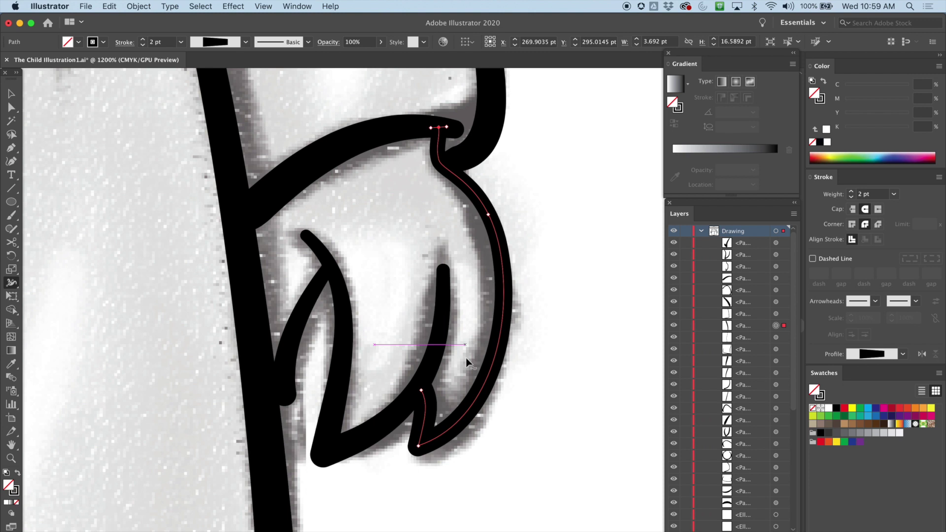
pyautogui.moveTo(478, 419); pyautogui.dragTo(479, 420)
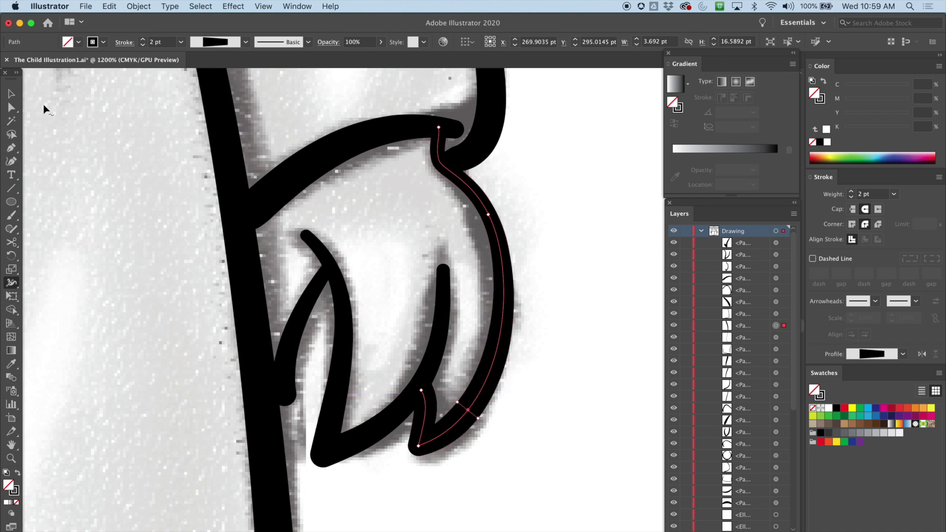
# Step: Collapse the Drawing layer and hide Layer 1 so only the line art shows without the sketch
pyautogui.press('super+minus')
pyautogui.press('super+minus')
pyautogui.press('super+minus')
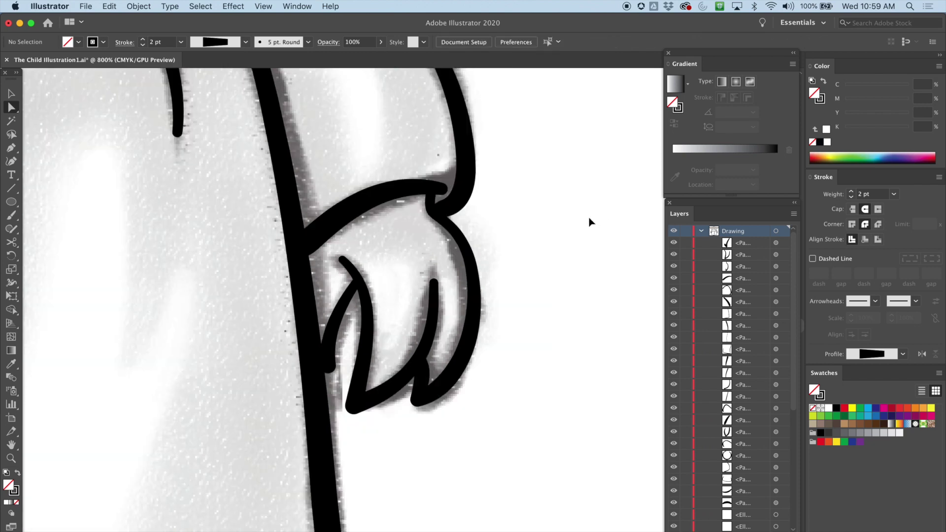
pyautogui.moveTo(481, 231); pyautogui.dragTo(592, 214)
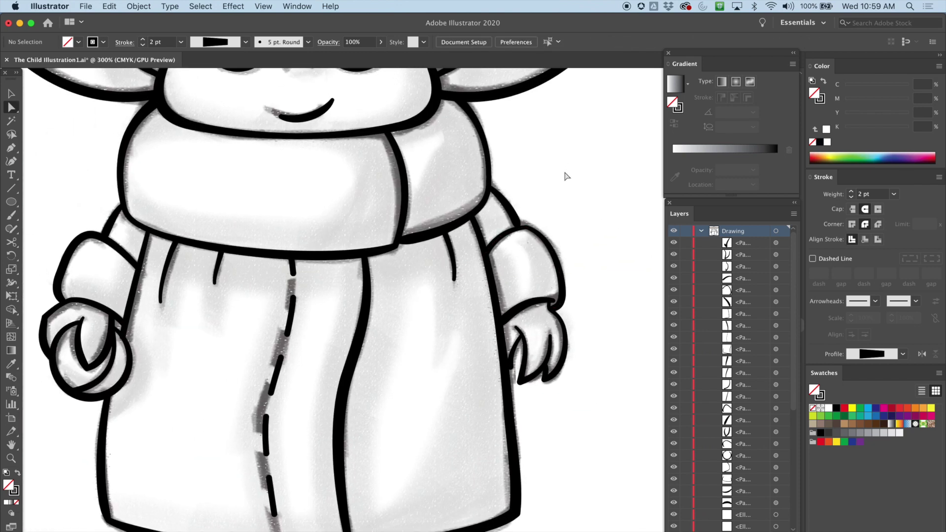
pyautogui.press('super+minus')
pyautogui.scroll(2, 545, 196)
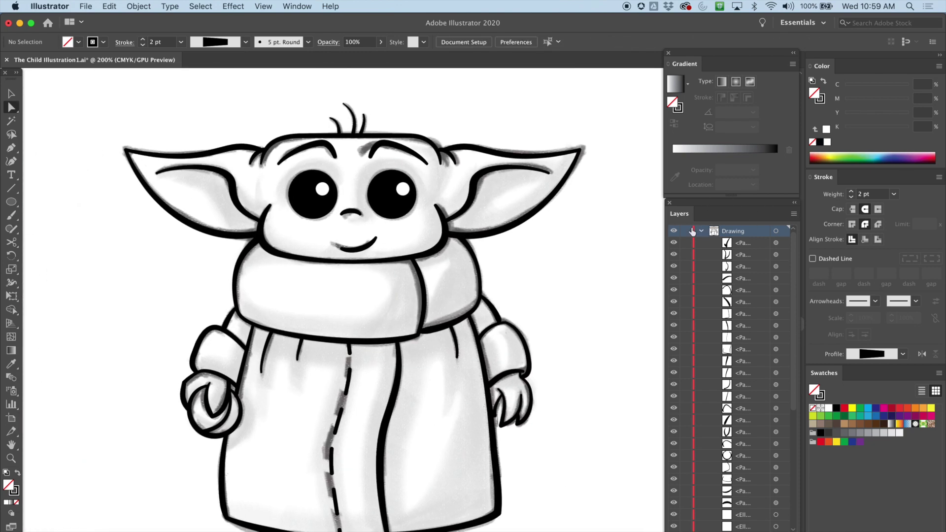
pyautogui.click(701, 230)
pyautogui.click(674, 243)
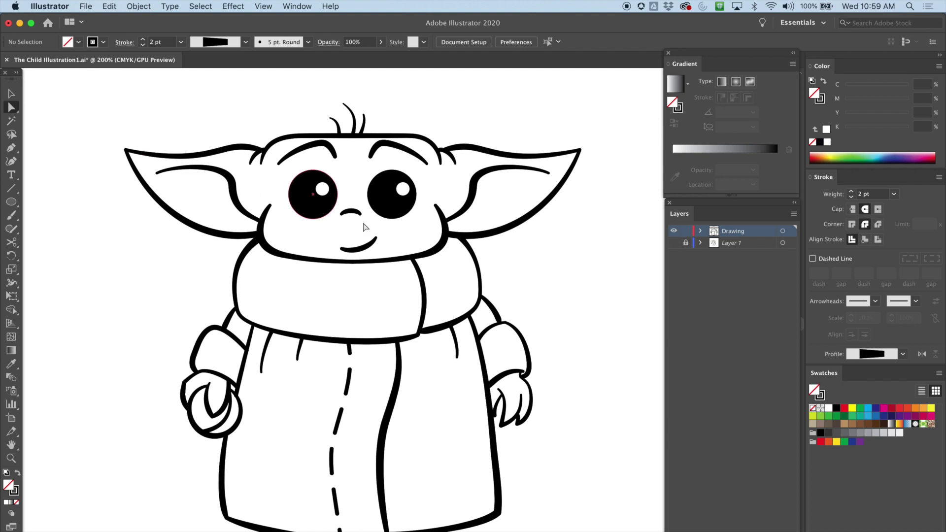
# Step: Adjust the stroke width at the lower end of the right arm line, where it meets the sleeve
pyautogui.press('super+equal')
pyautogui.moveTo(499, 285); pyautogui.dragTo(379, 211)
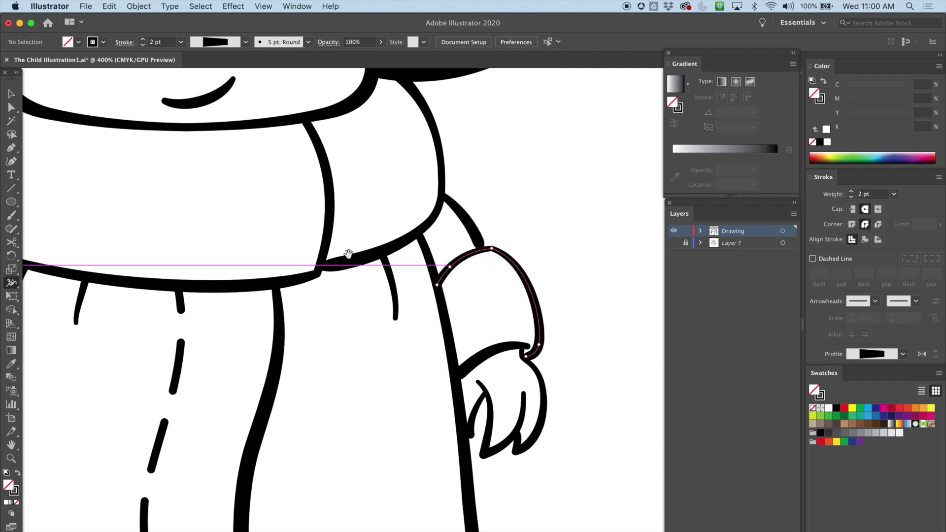
pyautogui.hscroll(-10, 500, 260)
pyautogui.hscroll(7, 407, 201)
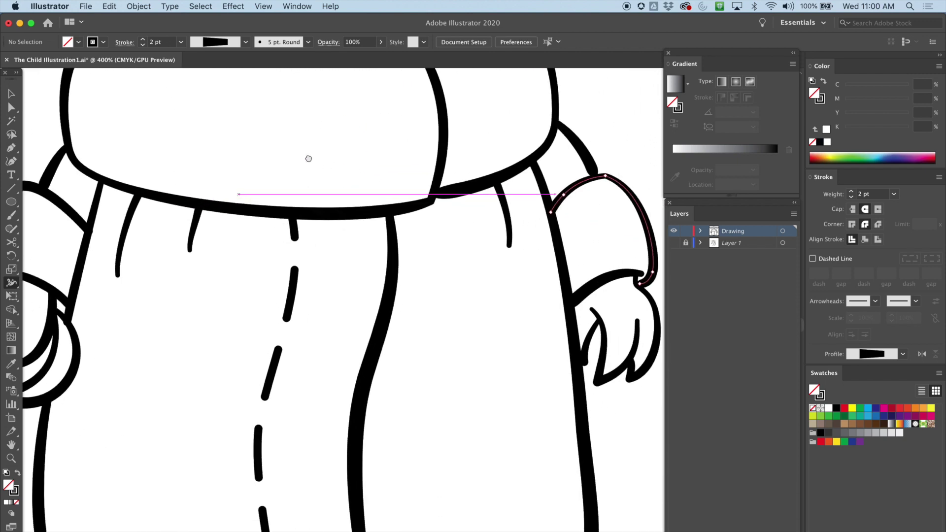
pyautogui.scroll(6, 317, 296)
pyautogui.scroll(-8, 309, 338)
pyautogui.hscroll(5, 234, 221)
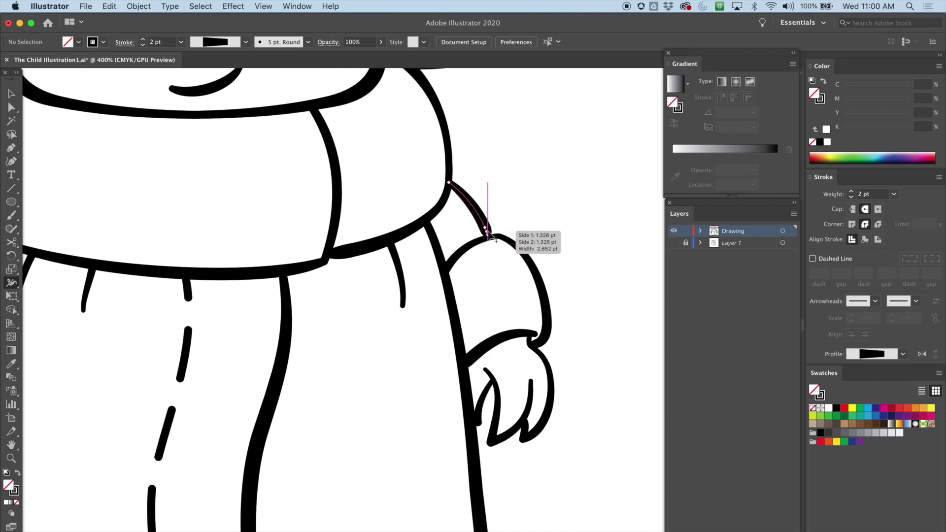
pyautogui.moveTo(492, 229); pyautogui.dragTo(494, 230)
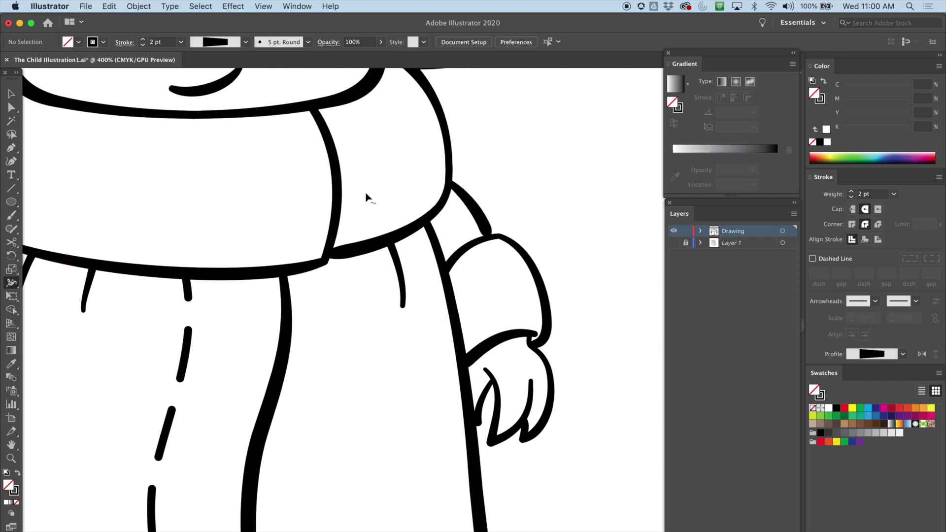
# Step: Refine the stroke widths of the right sleeve outline, the arm line above it and the cuff line's inner end
pyautogui.press('super+minus')
pyautogui.moveTo(373, 253); pyautogui.dragTo(439, 290)
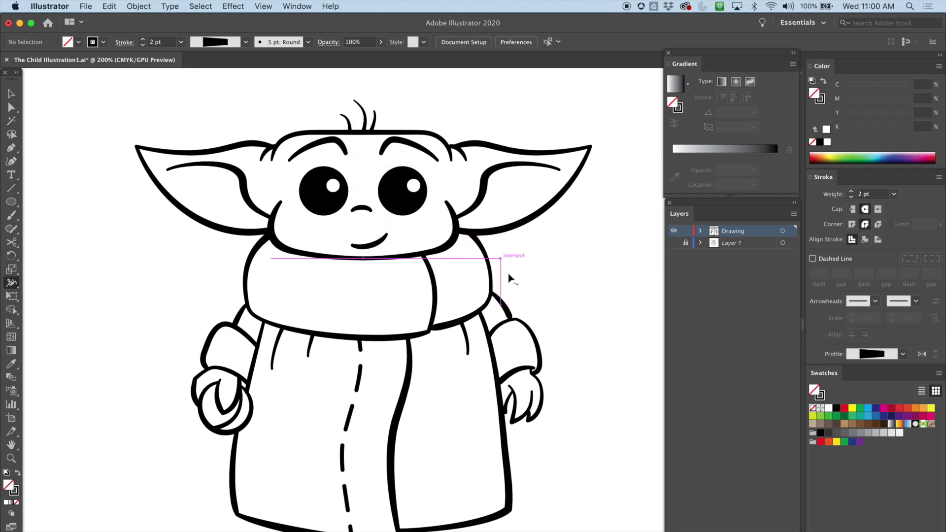
pyautogui.press('super+=')
pyautogui.press('super+=')
pyautogui.moveTo(513, 348)
pyautogui.mouseDown()
pyautogui.moveTo(441, 296)
pyautogui.moveTo(297, 257)
pyautogui.mouseUp()
pyautogui.press('super+equal')
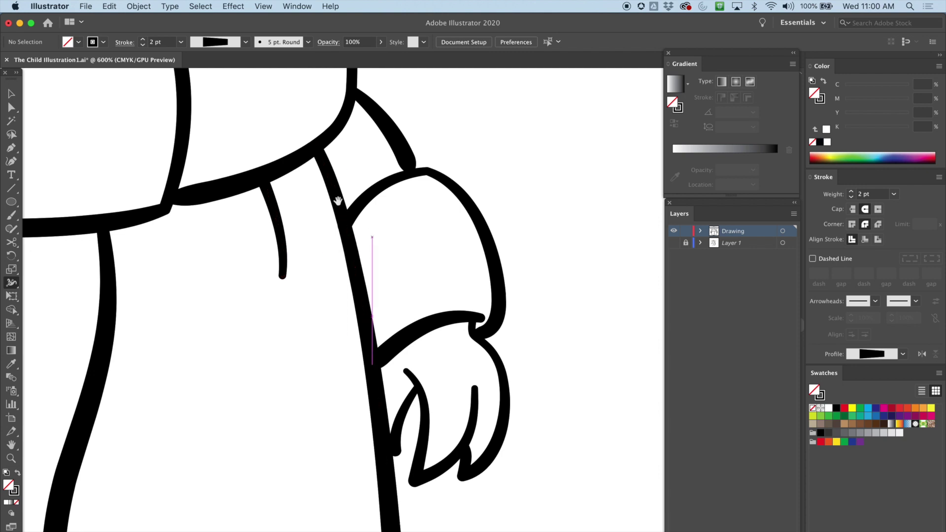
pyautogui.moveTo(358, 210); pyautogui.dragTo(406, 289)
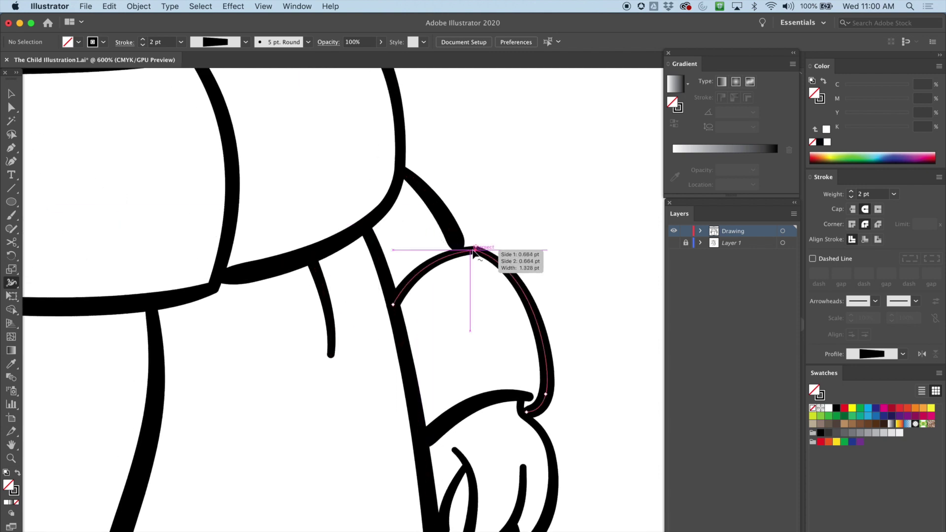
pyautogui.moveTo(476, 257)
pyautogui.mouseDown()
pyautogui.moveTo(453, 248)
pyautogui.moveTo(460, 254)
pyautogui.mouseUp()
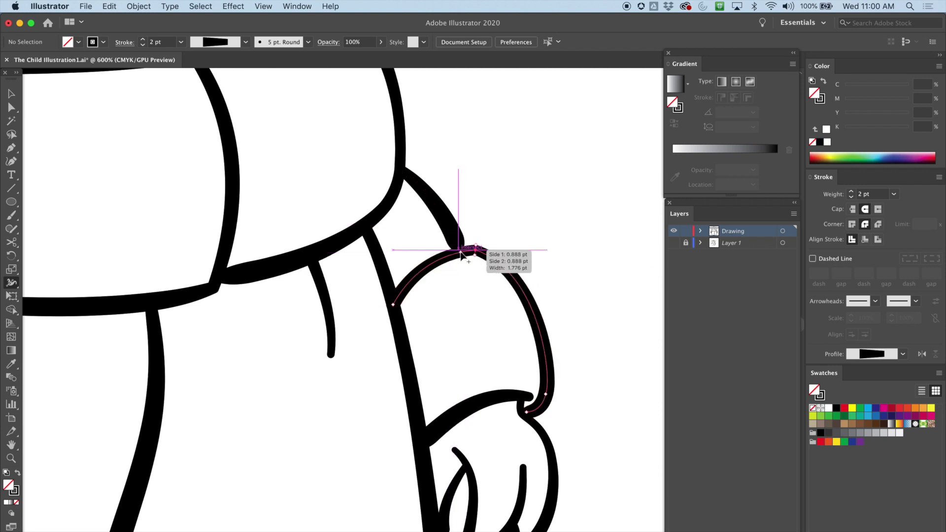
pyautogui.moveTo(458, 244); pyautogui.dragTo(454, 241)
pyautogui.moveTo(400, 169); pyautogui.dragTo(400, 174)
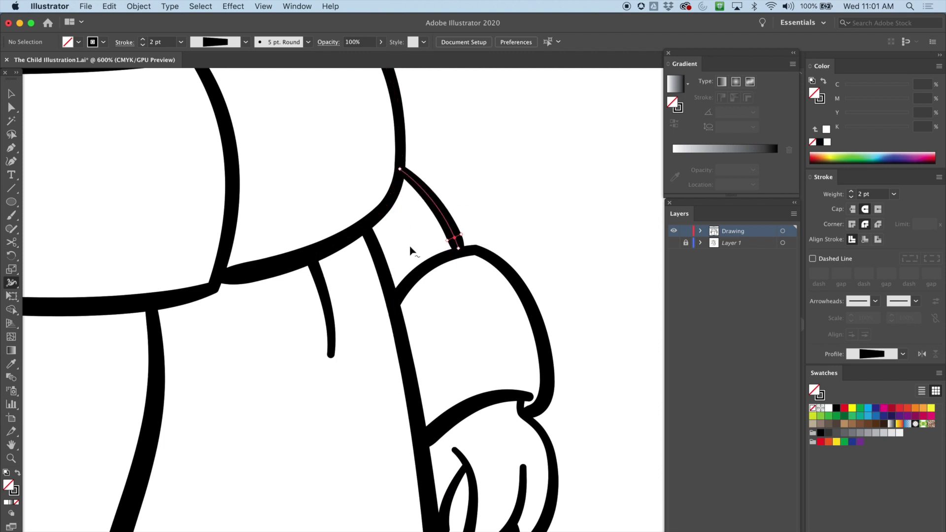
pyautogui.moveTo(428, 438); pyautogui.dragTo(431, 439)
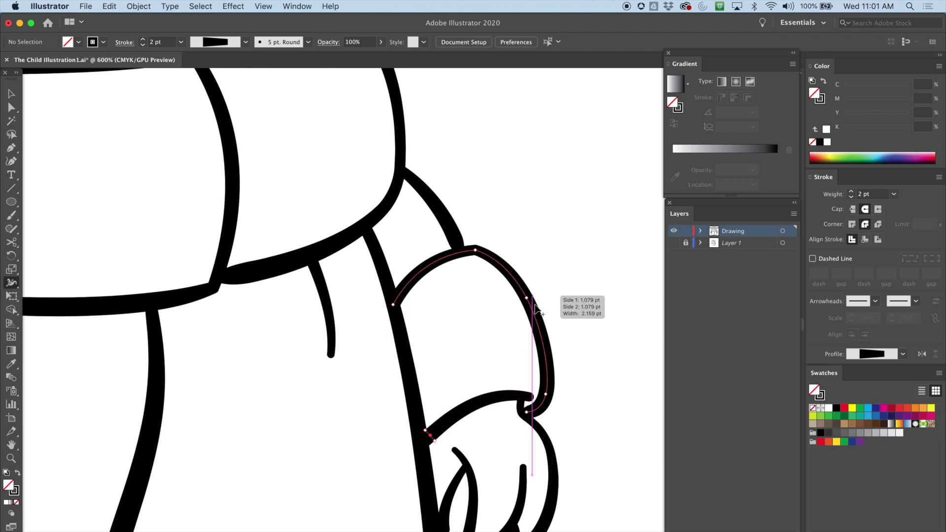
pyautogui.moveTo(544, 396); pyautogui.dragTo(543, 396)
# Step: Thicken the collar's front overlap edge to about 4.3 pt at its middle and widen the stroke at its lower corner
pyautogui.moveTo(274, 298)
pyautogui.mouseDown()
pyautogui.moveTo(441, 212)
pyautogui.moveTo(382, 188)
pyautogui.moveTo(299, 174)
pyautogui.moveTo(320, 219)
pyautogui.moveTo(471, 363)
pyautogui.moveTo(375, 289)
pyautogui.moveTo(294, 269)
pyautogui.mouseUp()
pyautogui.press('super+minus')
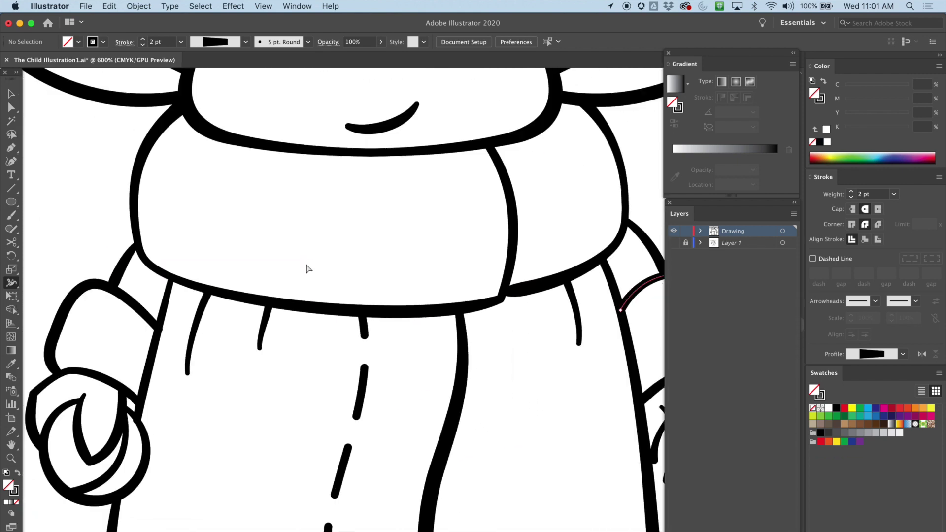
pyautogui.moveTo(273, 336); pyautogui.dragTo(223, 398)
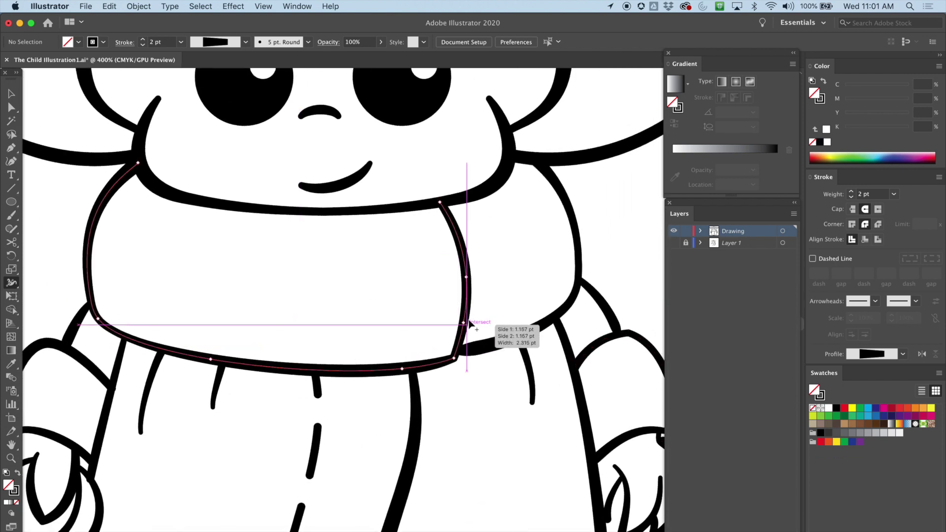
pyautogui.moveTo(466, 277); pyautogui.dragTo(474, 280)
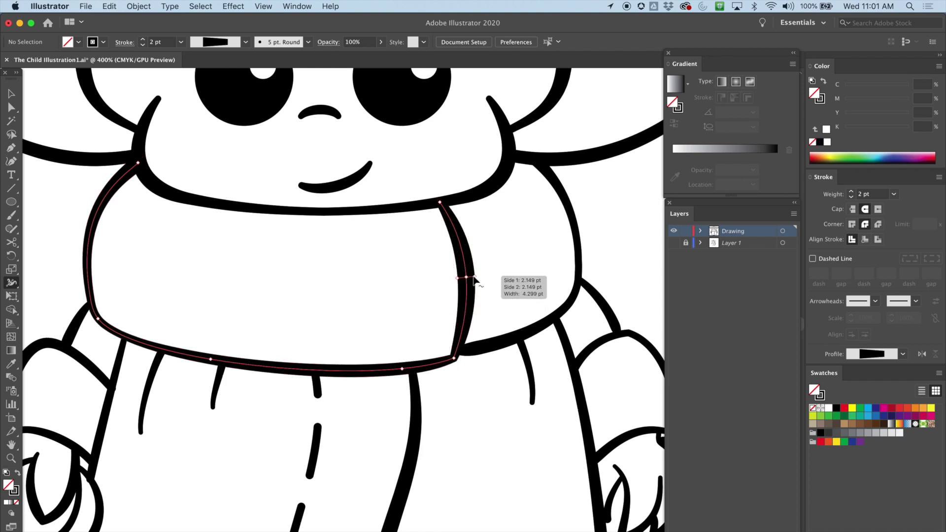
pyautogui.moveTo(460, 277)
pyautogui.mouseDown()
pyautogui.moveTo(457, 229)
pyautogui.moveTo(459, 277)
pyautogui.mouseUp()
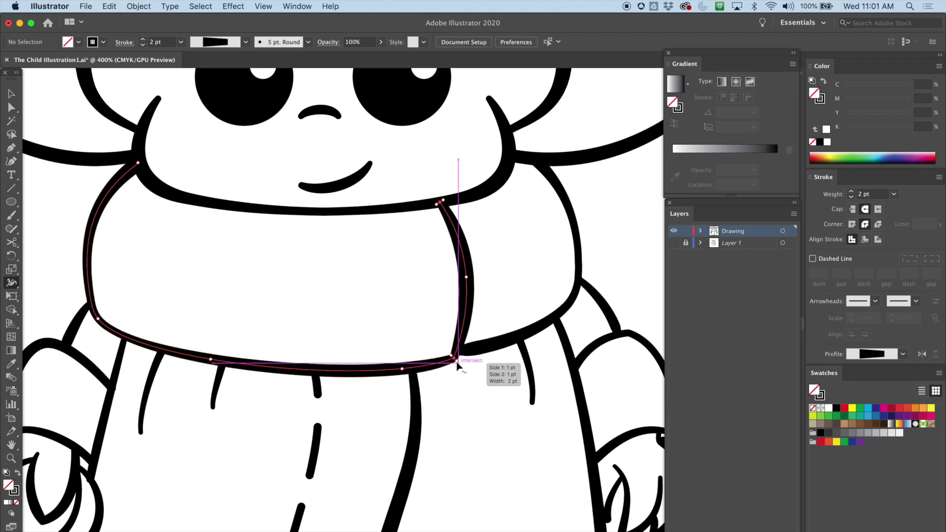
pyautogui.moveTo(453, 358); pyautogui.dragTo(451, 358)
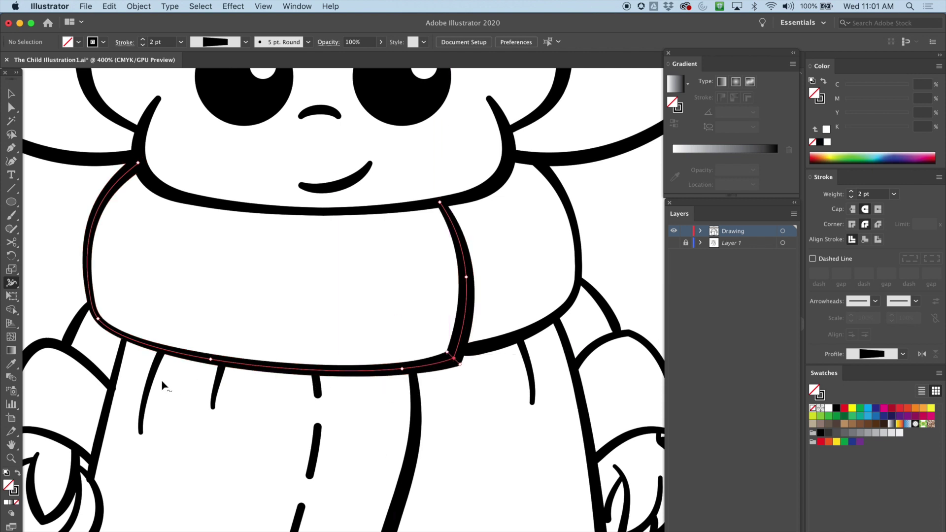
# Step: Thicken the left sleeve outline along its outer lower curve and adjust the width at its top bend
pyautogui.moveTo(188, 303); pyautogui.dragTo(323, 230)
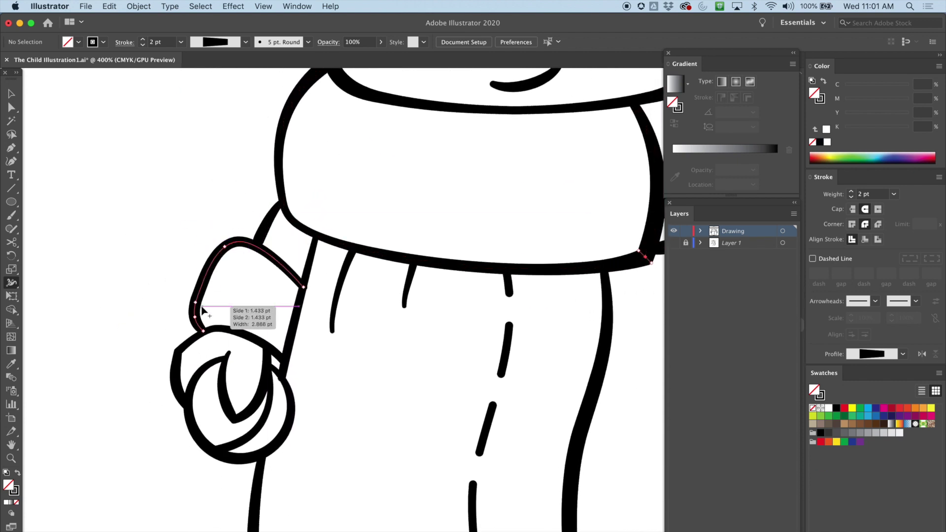
pyautogui.moveTo(202, 315); pyautogui.dragTo(202, 320)
pyautogui.moveTo(228, 250)
pyautogui.mouseDown()
pyautogui.moveTo(281, 281)
pyautogui.moveTo(303, 249)
pyautogui.moveTo(296, 234)
pyautogui.moveTo(300, 296)
pyautogui.moveTo(295, 271)
pyautogui.moveTo(248, 325)
pyautogui.moveTo(298, 289)
pyautogui.moveTo(305, 308)
pyautogui.mouseUp()
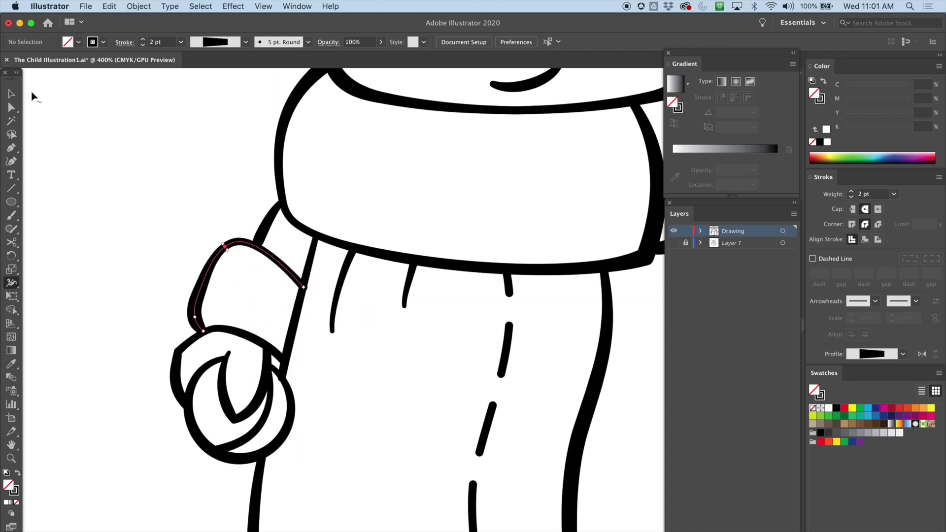
# Step: Lock the robe's left side line and widen the inner end of the left sleeve outline to about 3.2 pt
pyautogui.click(298, 315)
pyautogui.click(700, 231)
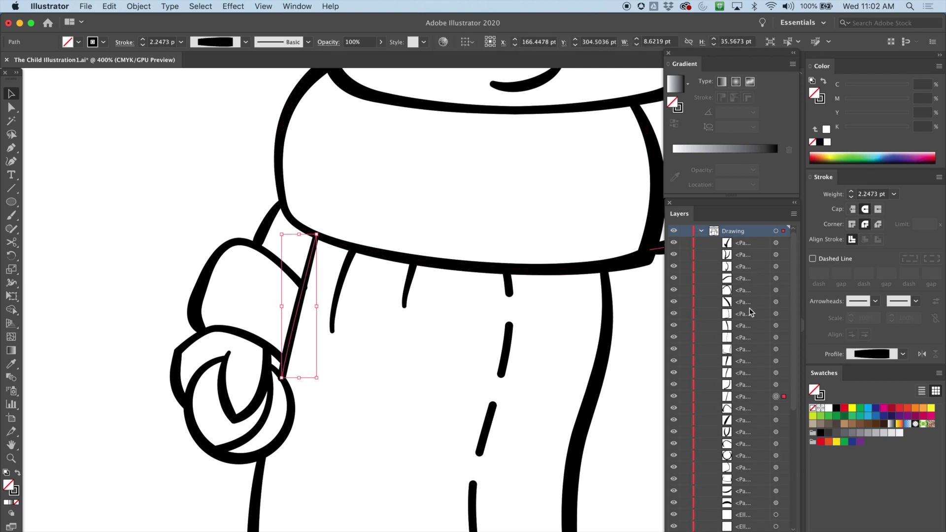
pyautogui.click(685, 397)
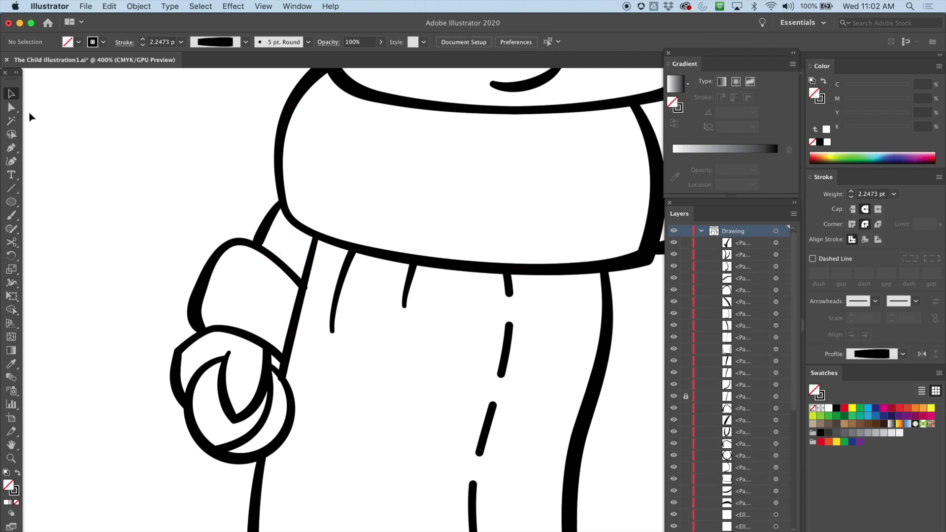
pyautogui.click(12, 282)
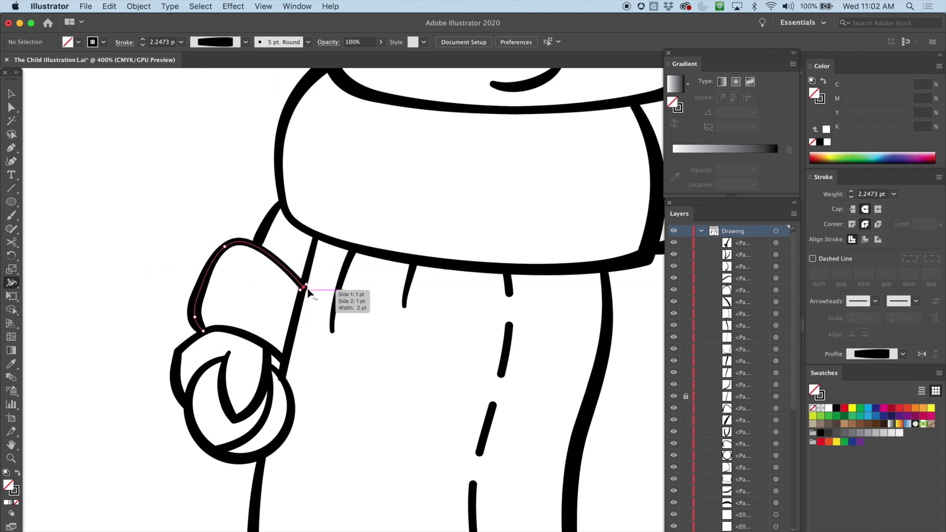
pyautogui.moveTo(307, 286); pyautogui.dragTo(306, 290)
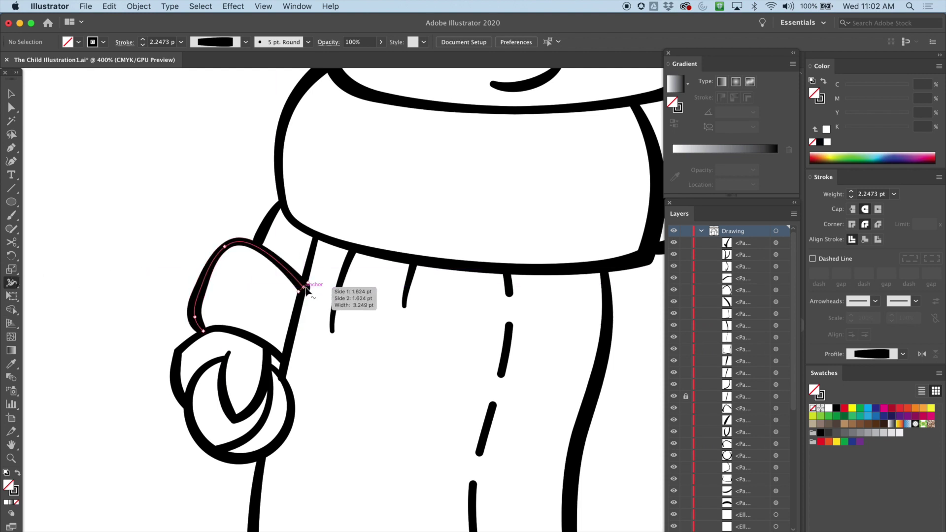
# Step: Reposition the left sleeve outline's inner end anchor so the thickened stroke ends on the robe's side line
pyautogui.press('a')
pyautogui.click(302, 287)
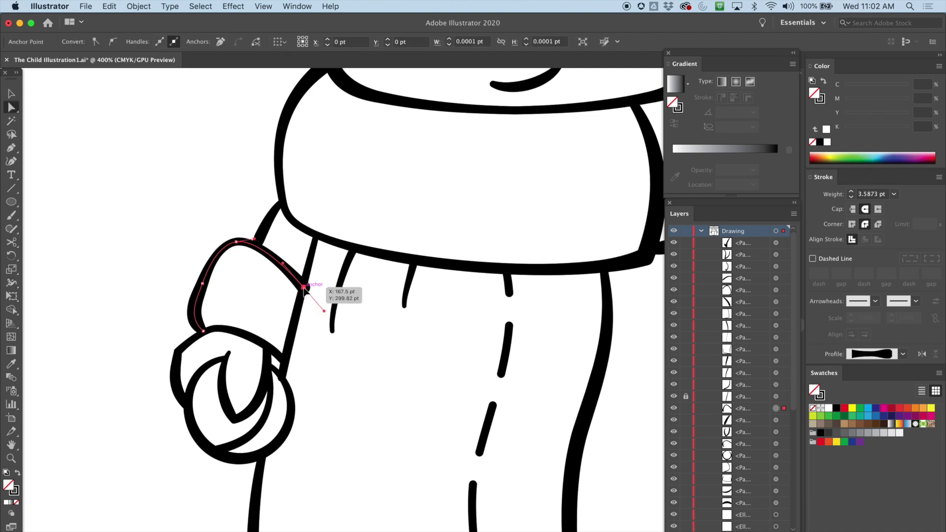
pyautogui.moveTo(298, 284)
pyautogui.mouseDown()
pyautogui.moveTo(293, 277)
pyautogui.moveTo(299, 285)
pyautogui.mouseUp()
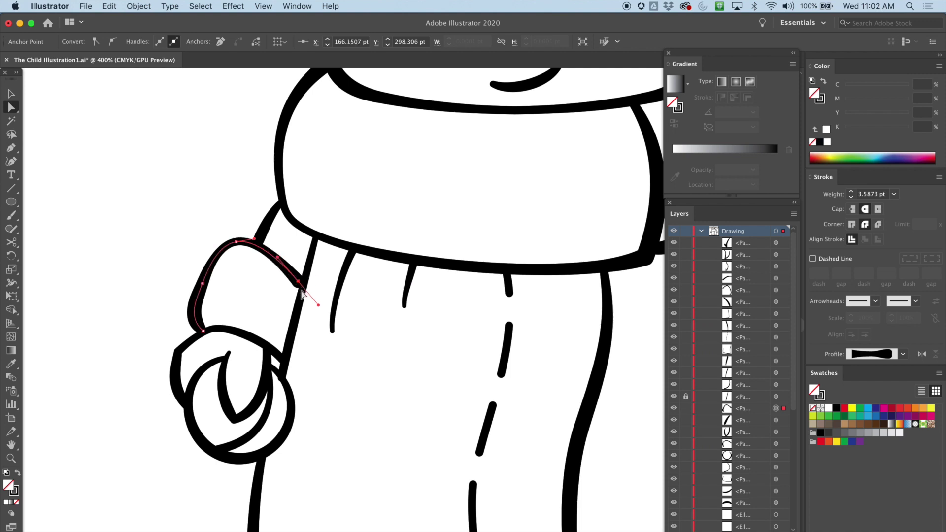
pyautogui.press('super+equal')
pyautogui.press('super+equal')
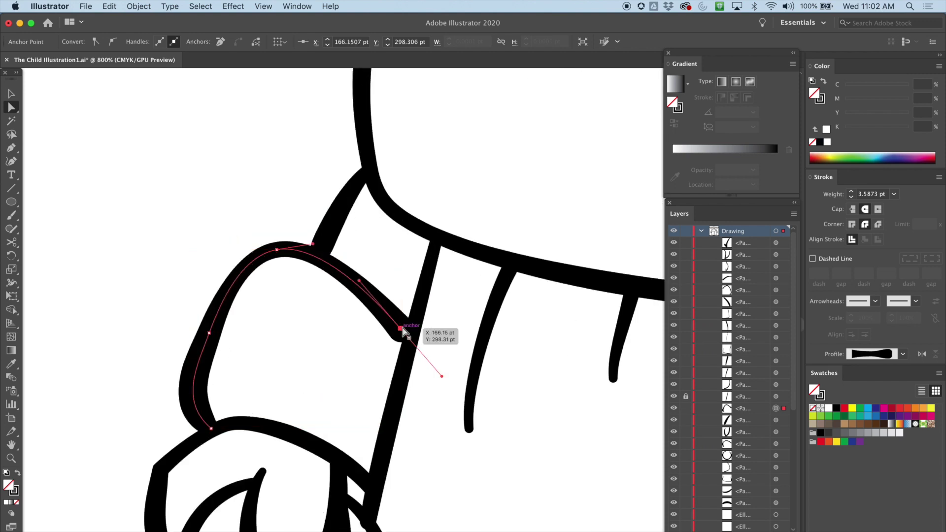
pyautogui.moveTo(402, 332); pyautogui.dragTo(408, 339)
pyautogui.click(427, 353)
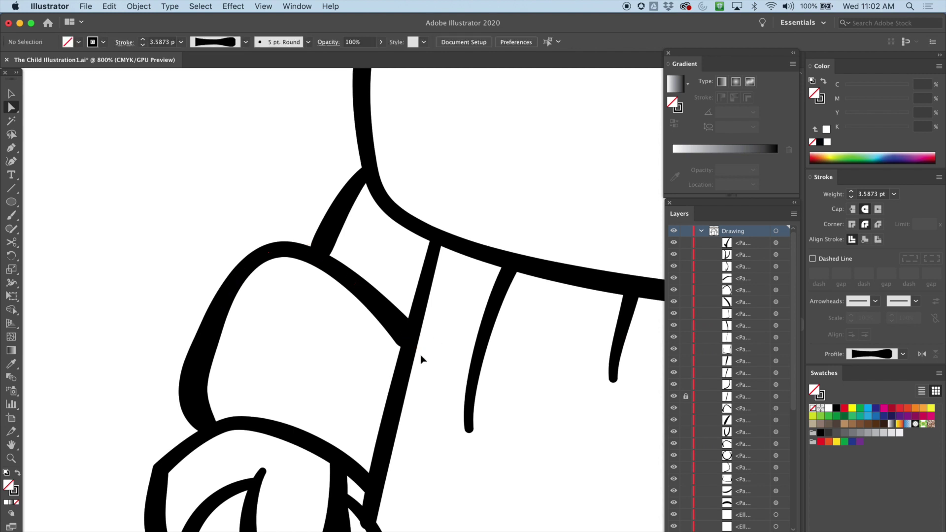
# Step: Thicken the robe's left edge just above its bottom corner to about 4.7 pt and deselect the outline
pyautogui.press('super+minus')
pyautogui.press('super+minus')
pyautogui.press('super+minus')
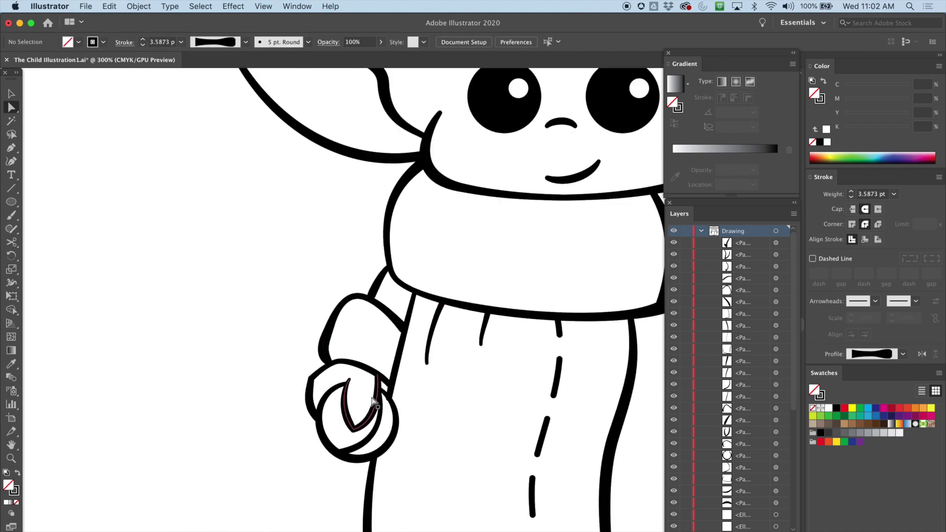
pyautogui.moveTo(465, 384); pyautogui.dragTo(350, 317)
pyautogui.click(284, 423)
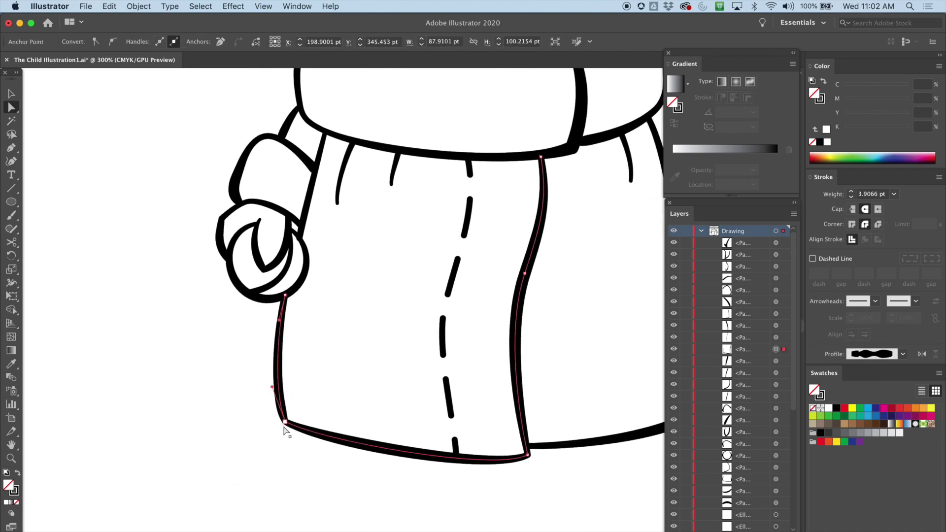
pyautogui.hotkey('shift', 'w')
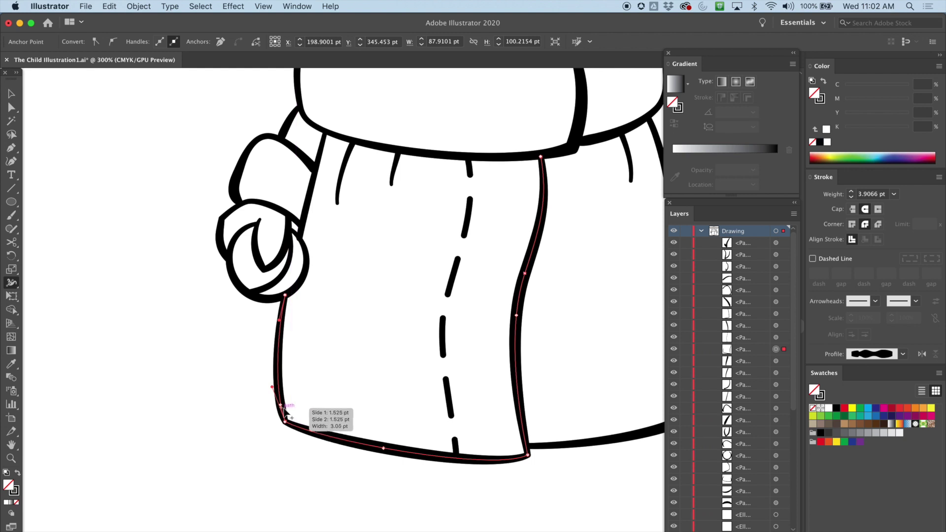
pyautogui.moveTo(285, 405); pyautogui.dragTo(292, 411)
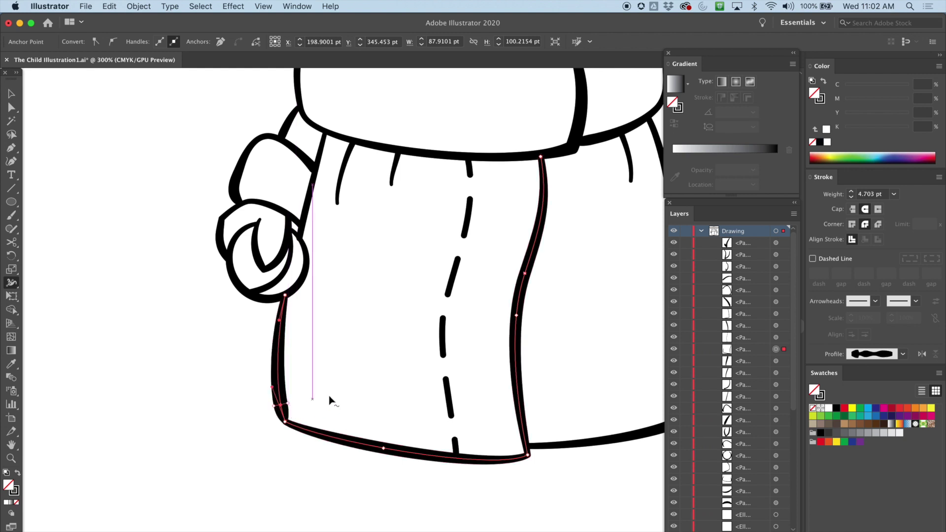
pyautogui.press('v')
pyautogui.press('super+minus')
pyautogui.press('super+minus')
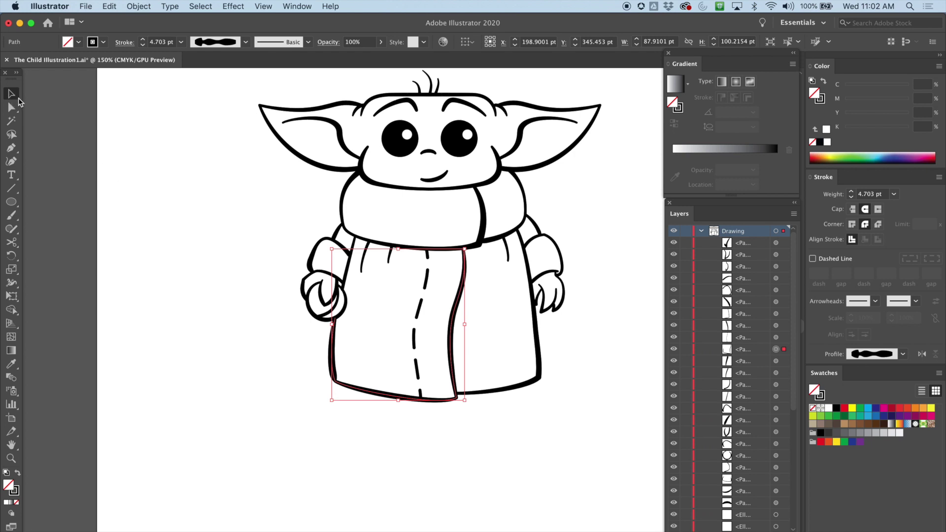
pyautogui.click(144, 183)
pyautogui.press('super+plus')
pyautogui.press('super+plus')
pyautogui.press('super+plus')
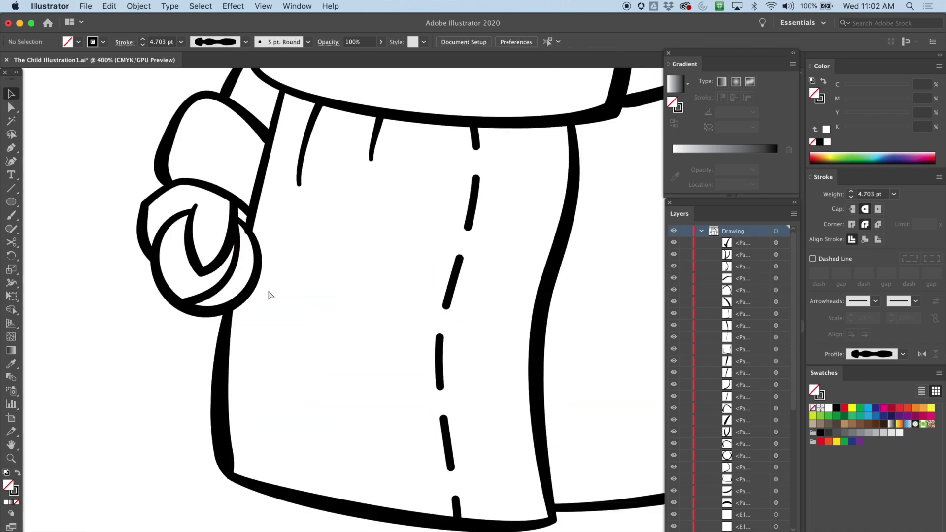
# Step: Slim the stroke just above the robe's bottom left corner and widen the stroke at the robe's bottom right corner
pyautogui.moveTo(224, 466)
pyautogui.mouseDown()
pyautogui.moveTo(231, 447)
pyautogui.moveTo(235, 508)
pyautogui.moveTo(232, 449)
pyautogui.mouseUp()
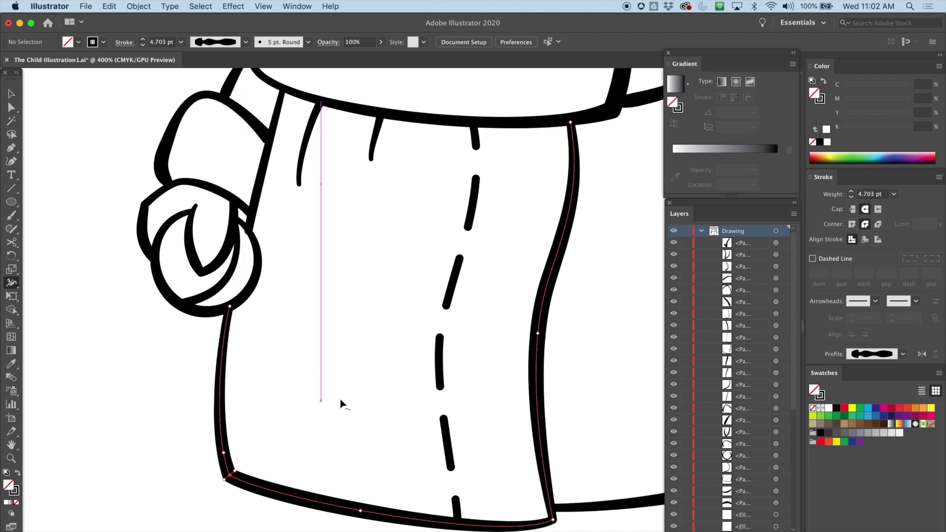
pyautogui.hscroll(15, 342, 404)
pyautogui.hscroll(-3, 214, 363)
pyautogui.moveTo(544, 438); pyautogui.dragTo(545, 443)
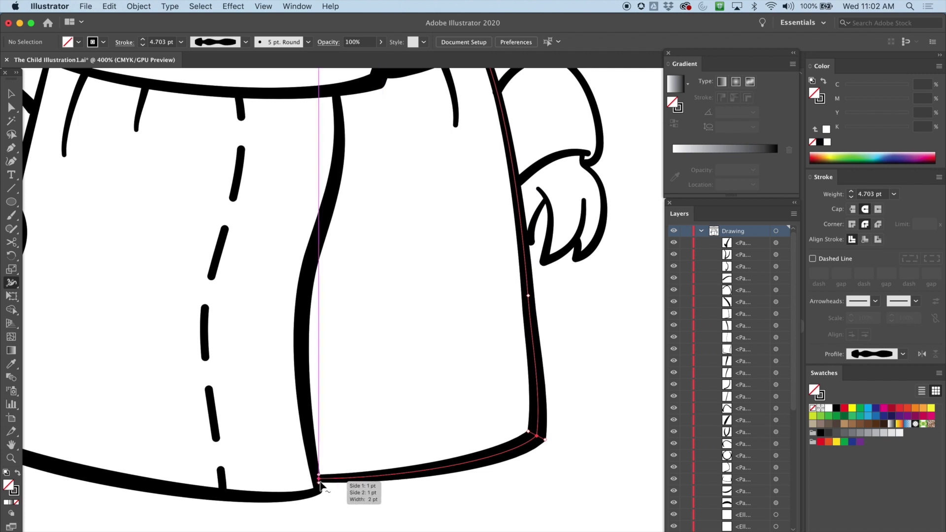
# Step: Widen the middle of the nose line's stroke to about 2.8 pt
pyautogui.scroll(3, 355, 438)
pyautogui.hscroll(-5, 379, 413)
pyautogui.scroll(-2, 461, 378)
pyautogui.hscroll(3, 483, 242)
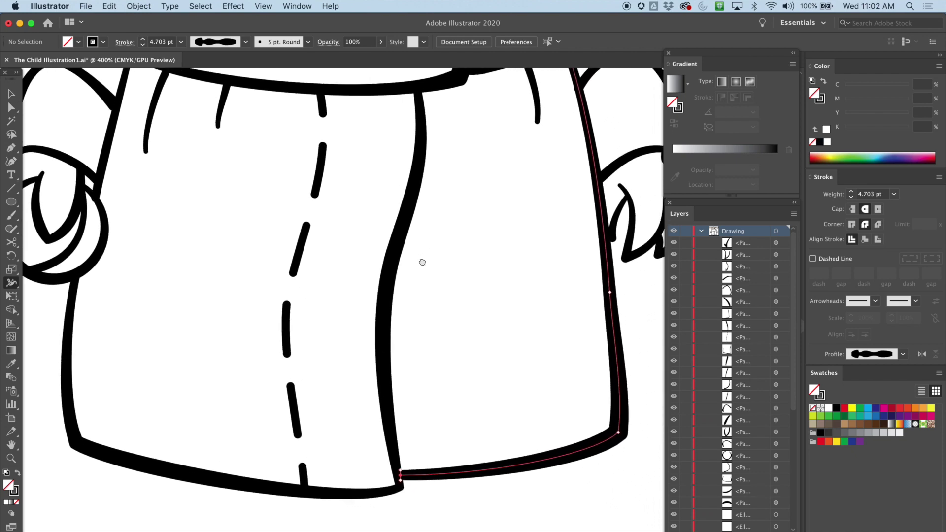
pyautogui.scroll(-2, 424, 253)
pyautogui.scroll(10, 421, 300)
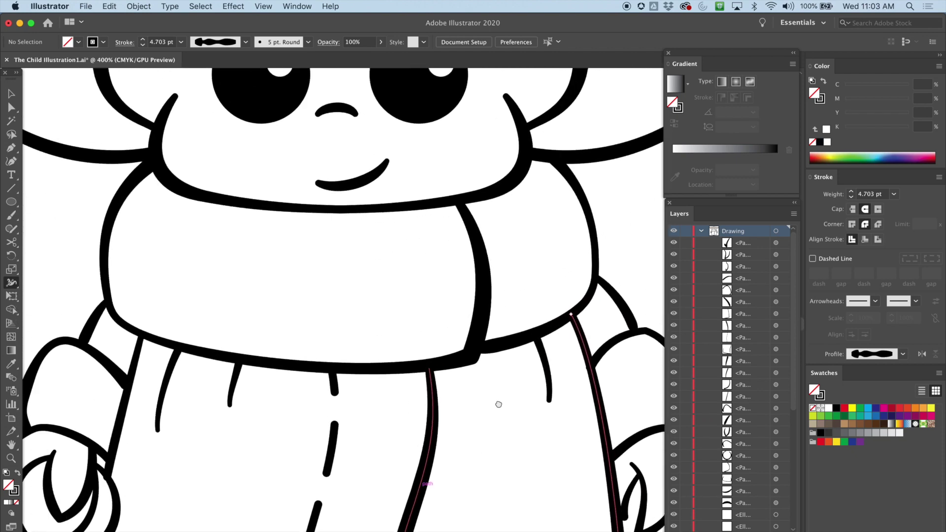
pyautogui.scroll(5, 499, 404)
pyautogui.hscroll(-3, 370, 276)
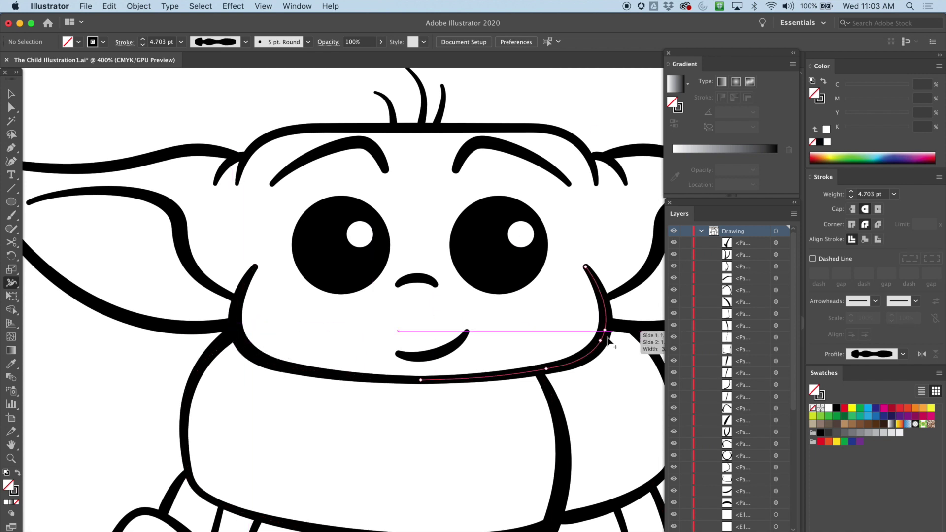
pyautogui.scroll(-1, 355, 342)
pyautogui.scroll(4, 458, 352)
pyautogui.hscroll(-2, 458, 353)
pyautogui.moveTo(459, 353); pyautogui.dragTo(460, 354)
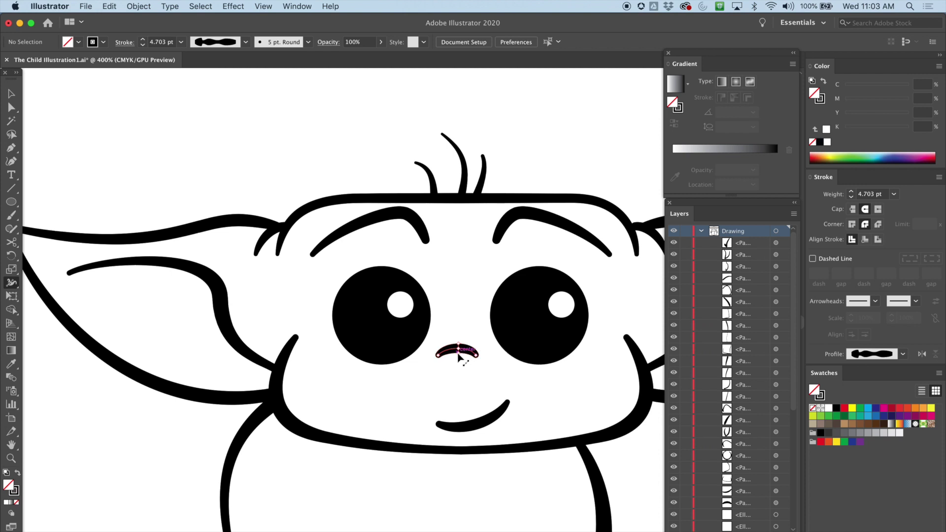
pyautogui.press('super+equal')
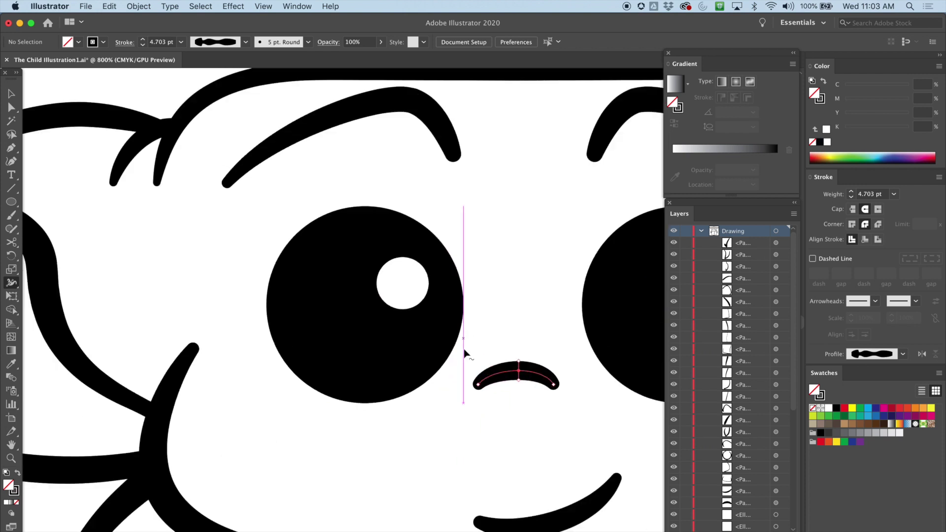
pyautogui.moveTo(520, 370); pyautogui.dragTo(512, 392)
# Step: Raise the direction handles at both ends of the nose line to give it a rounder arch
pyautogui.press('a')
pyautogui.click(519, 382)
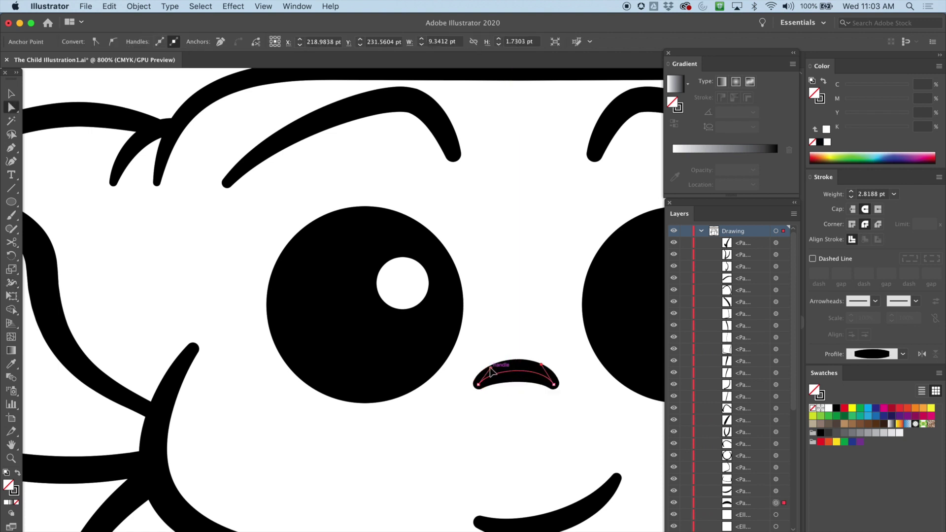
pyautogui.moveTo(491, 362); pyautogui.dragTo(493, 360)
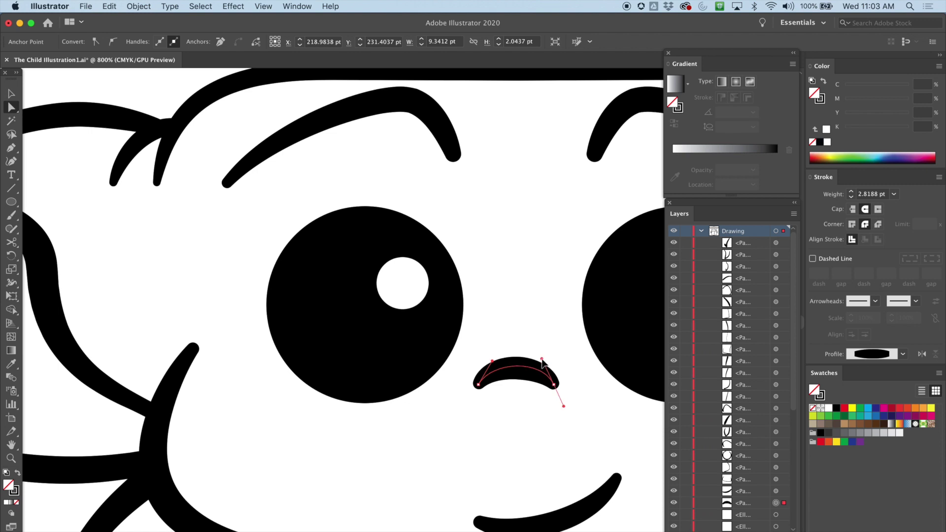
# Step: Thicken both eyebrows at the peak of their arches with the Width tool
pyautogui.scroll(5, 518, 310)
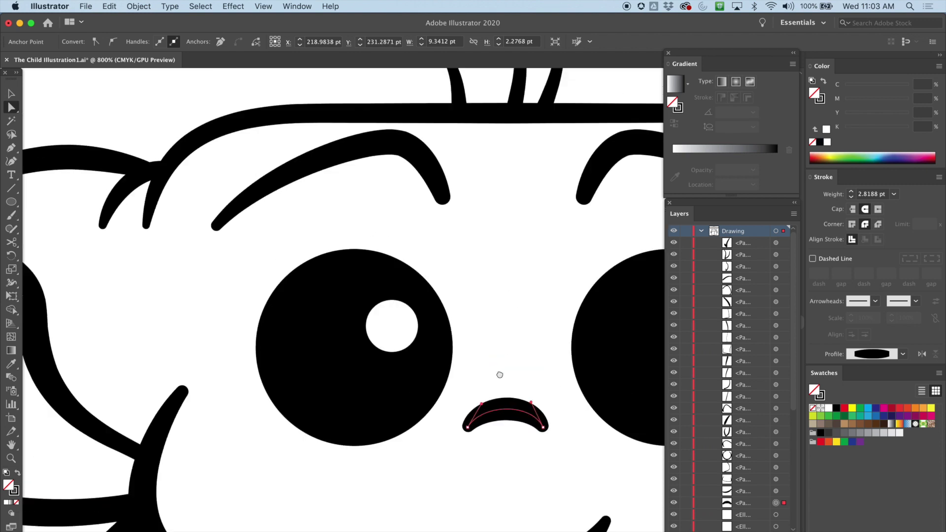
pyautogui.hotkey('shift', 'w')
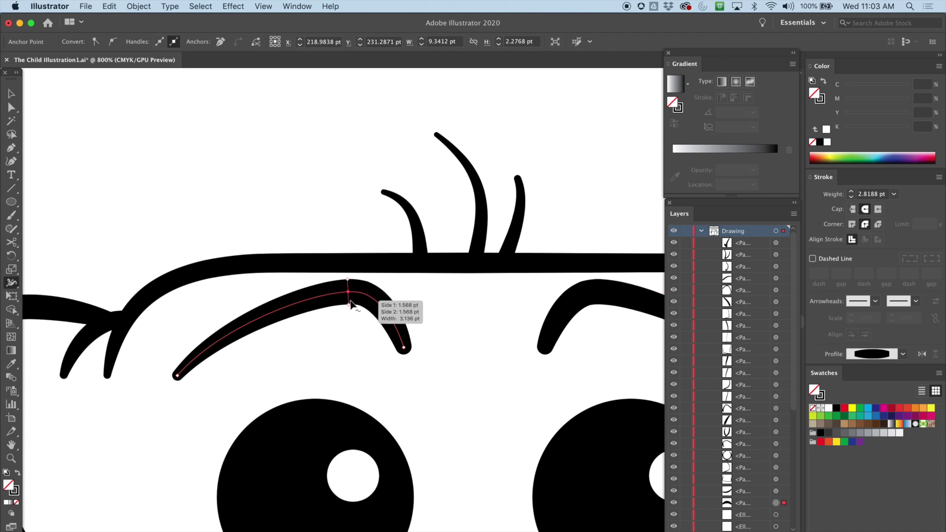
pyautogui.moveTo(351, 302); pyautogui.dragTo(351, 309)
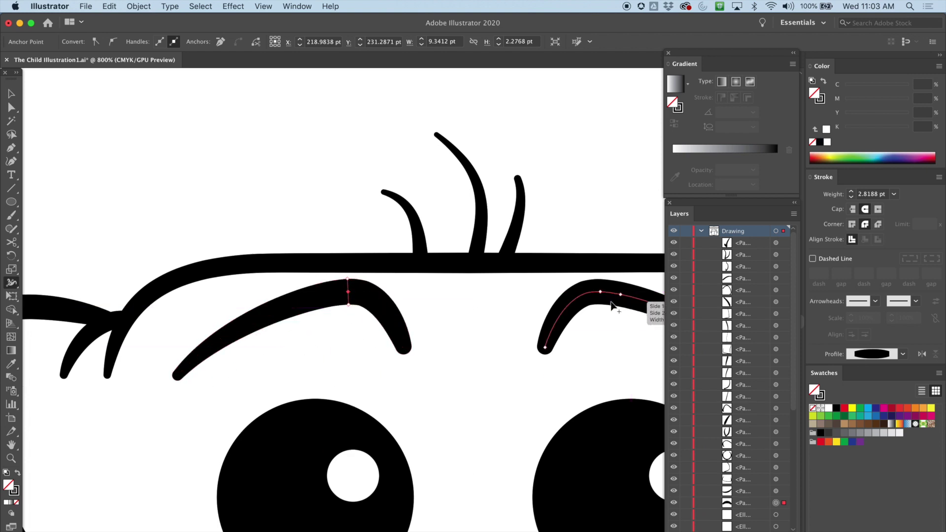
pyautogui.moveTo(600, 308); pyautogui.dragTo(600, 315)
# Step: Taper the lower left end of the head outline and thicken the left ear's upper edge near the head
pyautogui.moveTo(292, 389); pyautogui.dragTo(467, 276)
pyautogui.moveTo(370, 269); pyautogui.dragTo(366, 270)
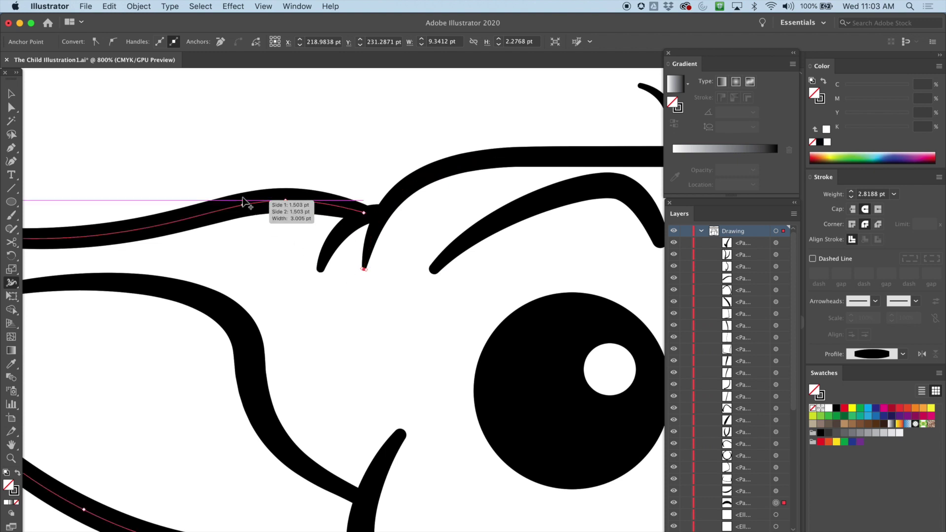
pyautogui.moveTo(284, 213); pyautogui.dragTo(284, 221)
# Step: Thicken the right ear's upper edge near the head to about 4 pt
pyautogui.press('super+minus')
pyautogui.press('super+minus')
pyautogui.press('super+minus')
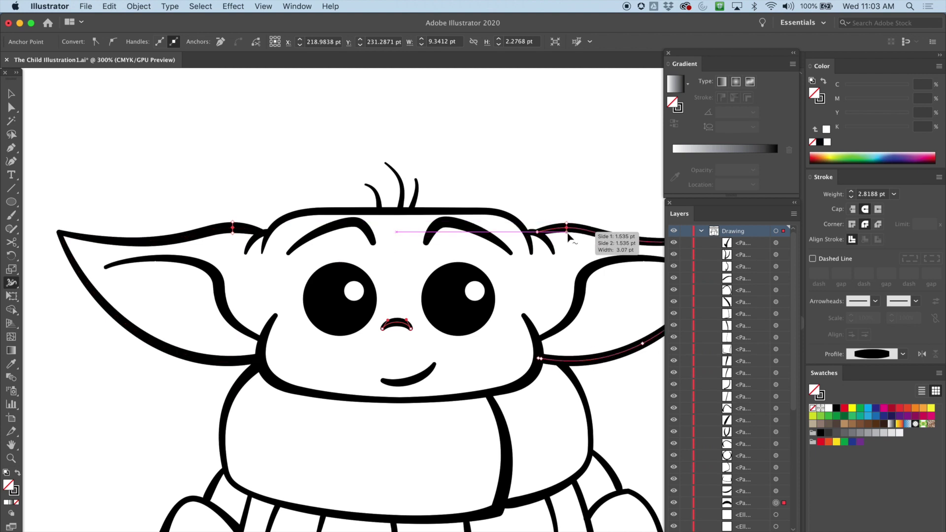
pyautogui.moveTo(567, 235); pyautogui.dragTo(568, 237)
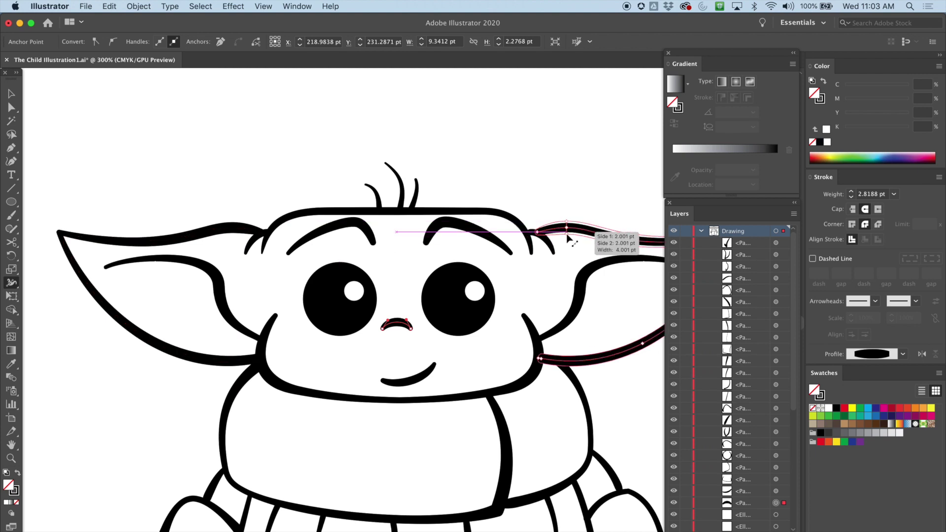
# Step: Deselect everything and examine the line weights across the whole character
pyautogui.hscroll(5, 271, 264)
pyautogui.scroll(-3, 270, 265)
pyautogui.moveTo(208, 249); pyautogui.dragTo(270, 191)
pyautogui.press('super+minus')
pyautogui.press('super+minus')
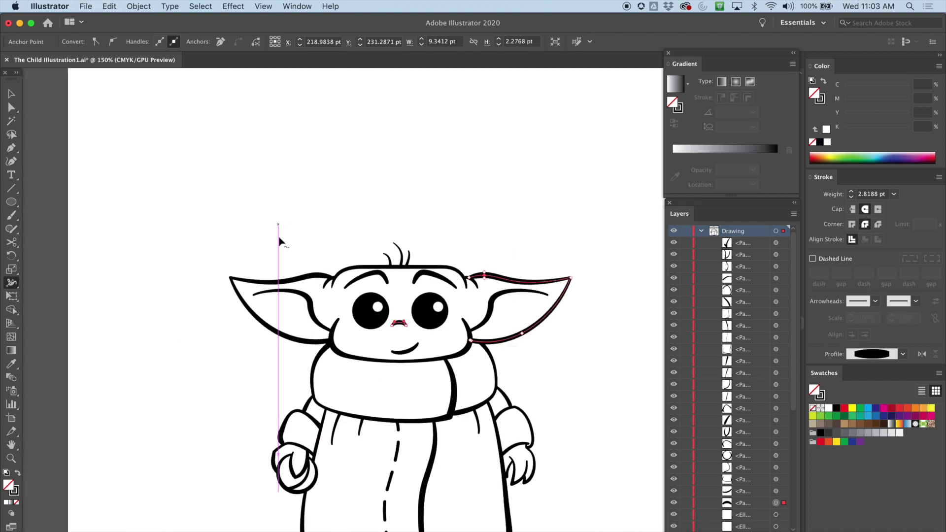
pyautogui.scroll(-4, 279, 238)
pyautogui.hscroll(2, 279, 237)
pyautogui.click(11, 93)
pyautogui.click(96, 159)
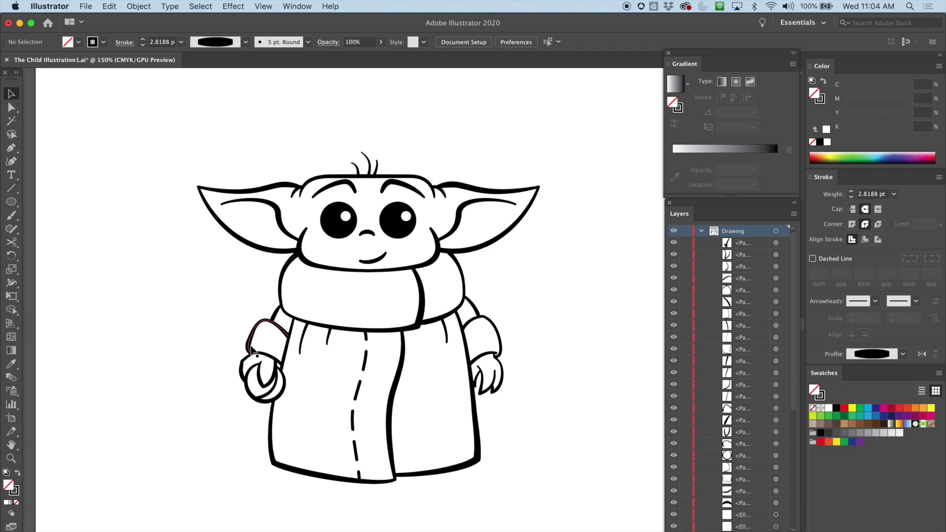
# Step: Thicken the left sleeve outline at its lower outer bend, just above the hand
pyautogui.scroll(4, 496, 345)
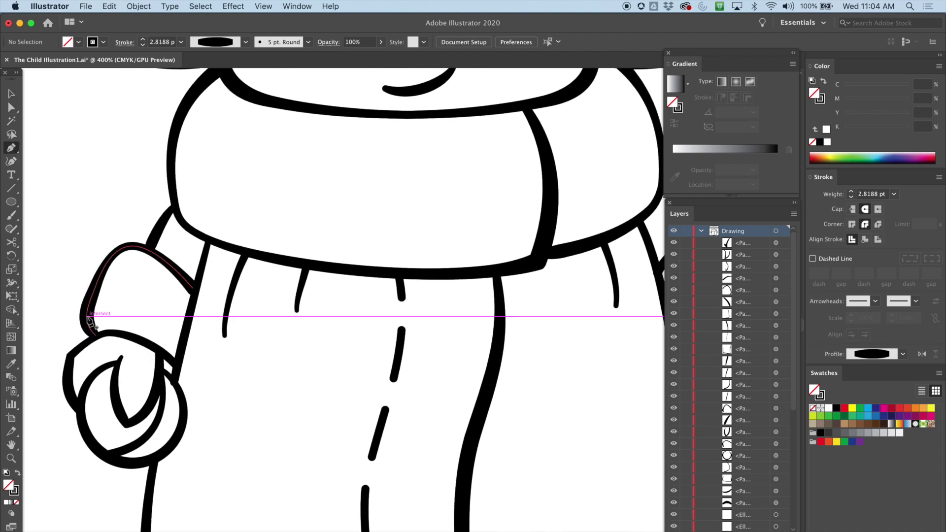
pyautogui.hotkey('shift', 'w')
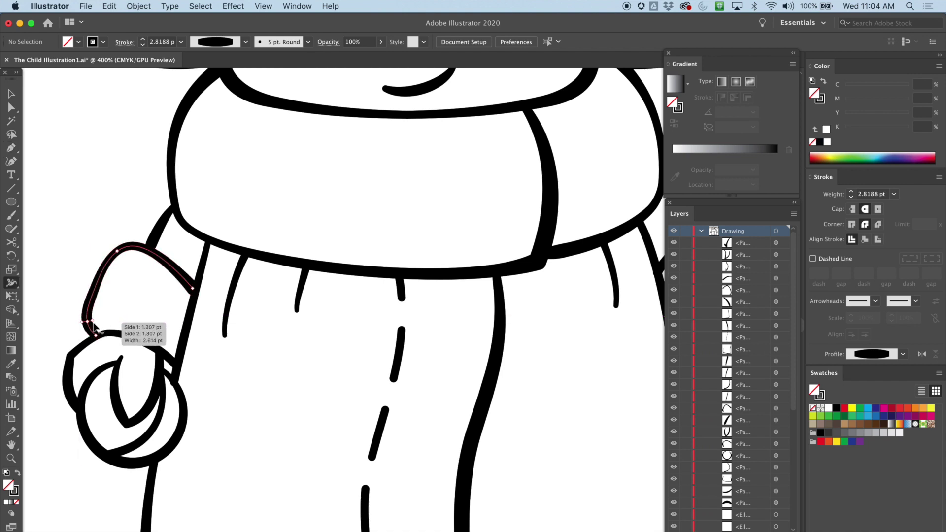
pyautogui.moveTo(94, 324); pyautogui.dragTo(95, 325)
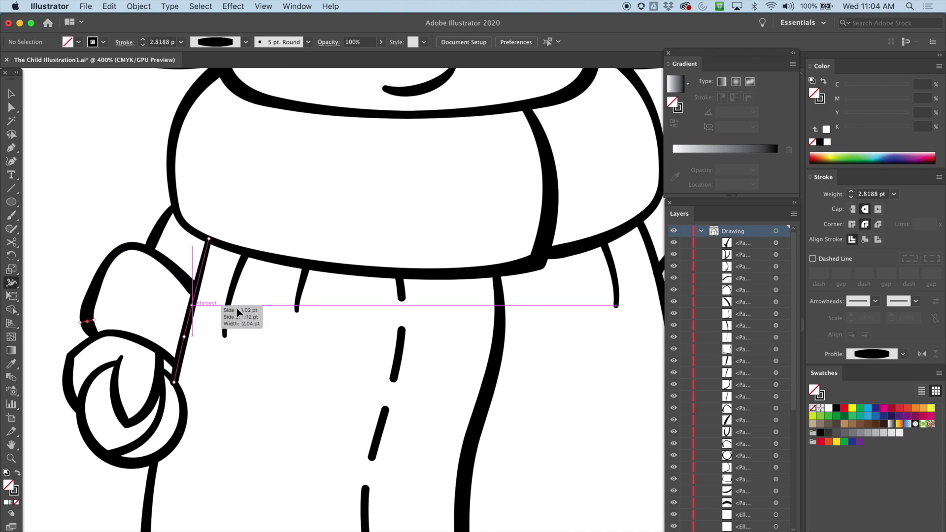
# Step: Move the right sleeve's lower outer anchor outward, refine the curve around it and deselect the outline
pyautogui.moveTo(513, 348); pyautogui.dragTo(143, 355)
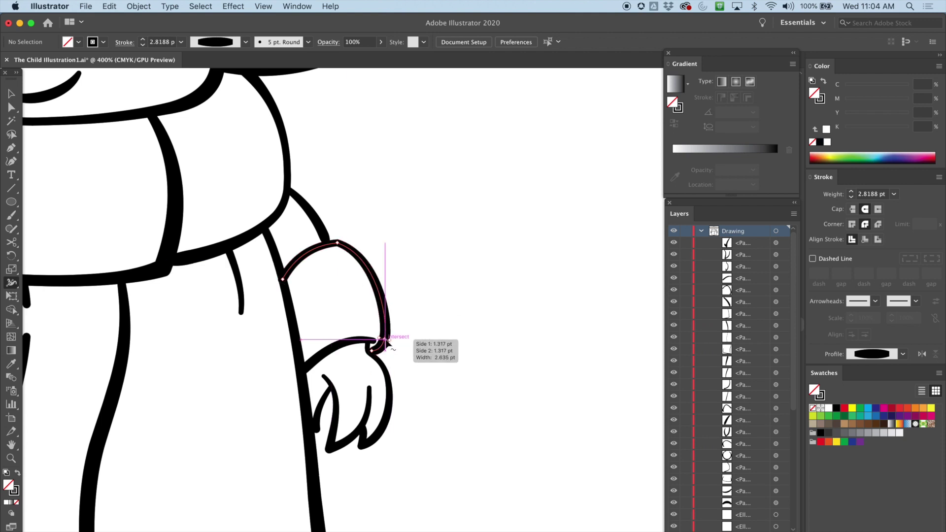
pyautogui.press('a')
pyautogui.click(387, 341)
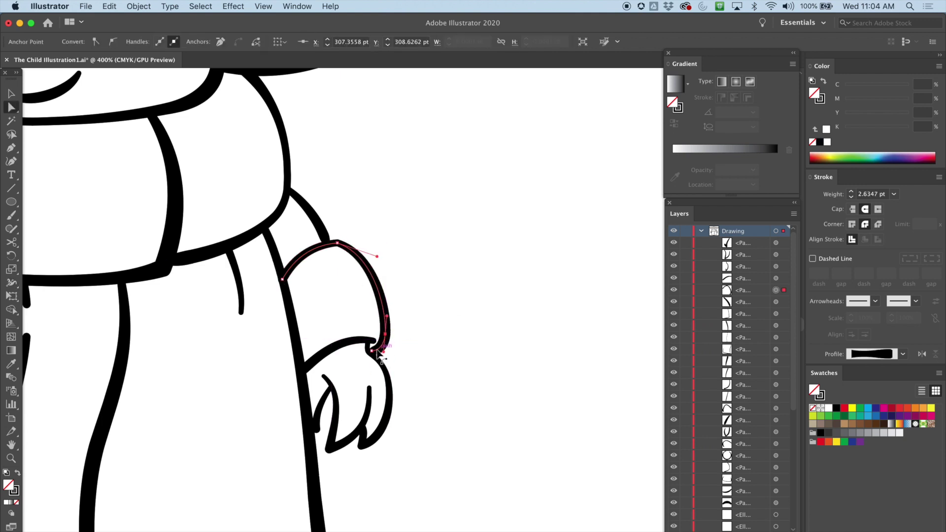
pyautogui.click(373, 351)
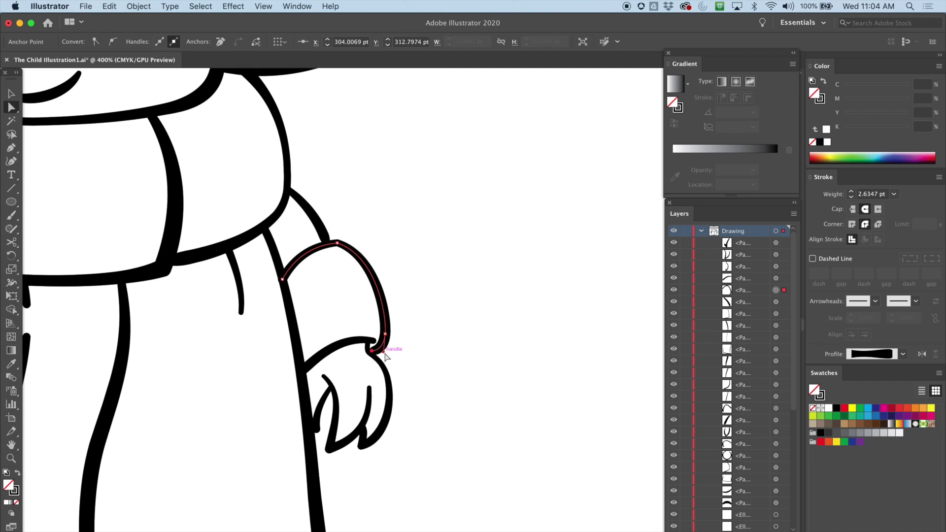
pyautogui.moveTo(387, 348)
pyautogui.mouseDown()
pyautogui.moveTo(386, 335)
pyautogui.moveTo(393, 339)
pyautogui.mouseUp()
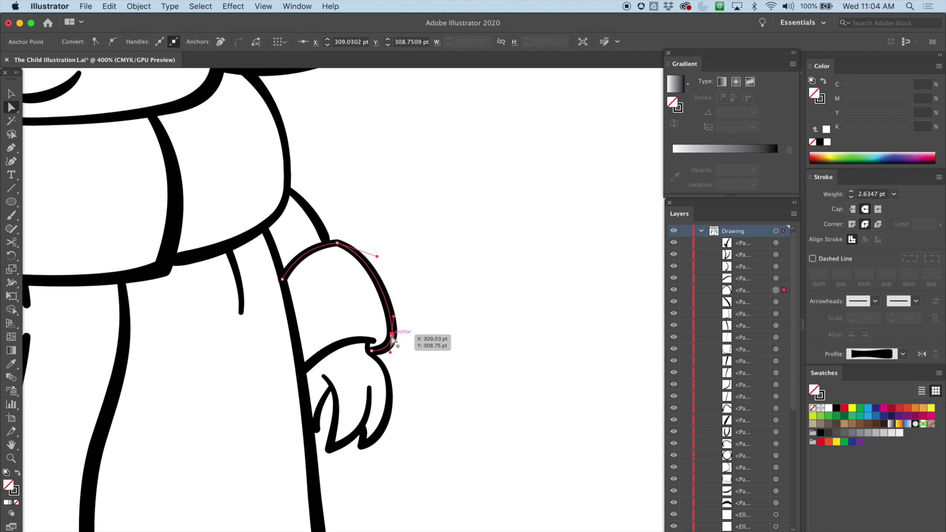
pyautogui.press('super+equal')
pyautogui.press('super+equal')
pyautogui.moveTo(399, 325); pyautogui.dragTo(394, 329)
pyautogui.moveTo(357, 357); pyautogui.dragTo(363, 363)
pyautogui.click(433, 331)
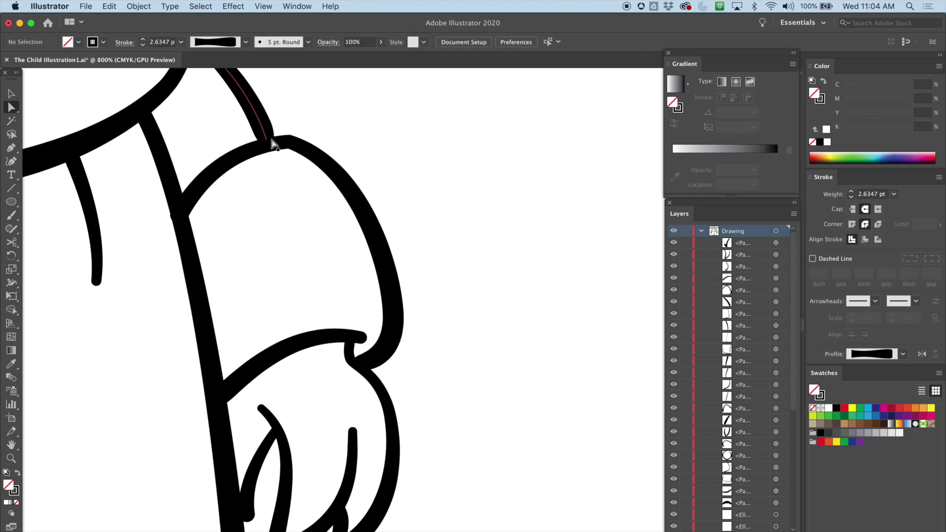
# Step: Widen the right sleeve outline at its lower outer bend to about 3 pt
pyautogui.press('super+minus')
pyautogui.press('super+minus')
pyautogui.press('super+minus')
pyautogui.press('super+minus')
pyautogui.press('super+minus')
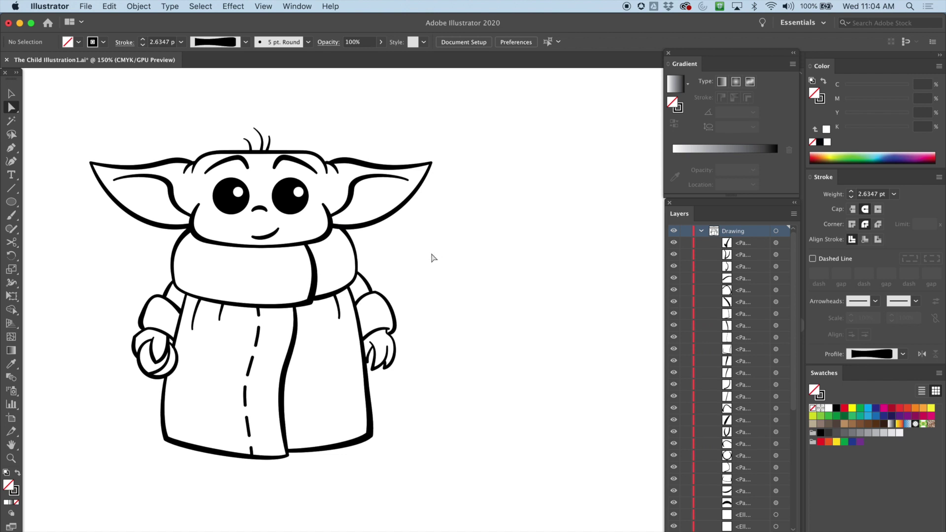
pyautogui.press('super+plus')
pyautogui.press('super+plus')
pyautogui.press('super+plus')
pyautogui.press('super+plus')
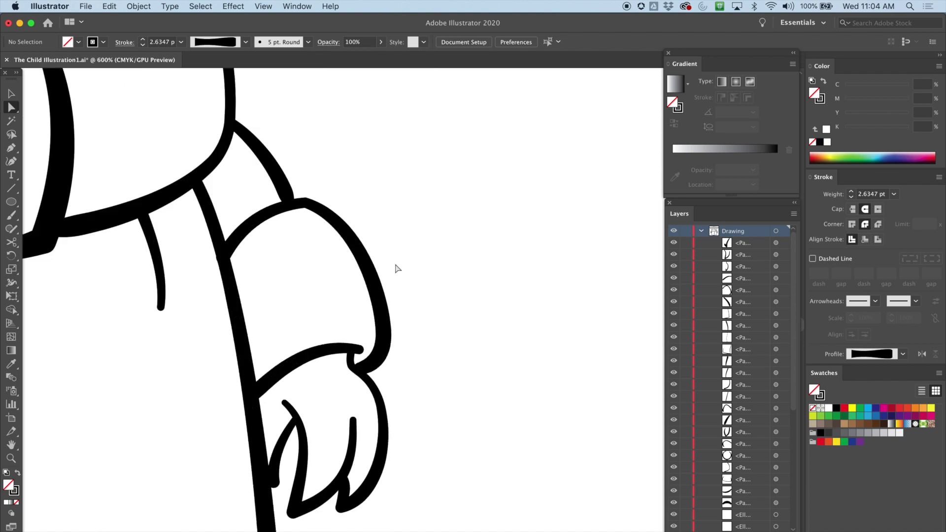
pyautogui.hotkey('shift', 'w')
pyautogui.moveTo(384, 339); pyautogui.dragTo(388, 355)
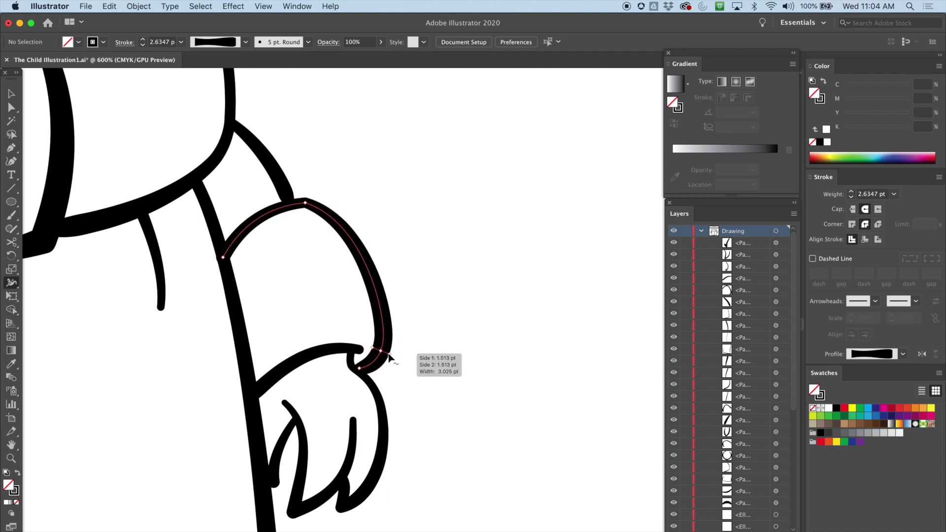
# Step: Clear the sleeve outline's width editing and review the character's complete line art
pyautogui.press('super+minus')
pyautogui.press('super+minus')
pyautogui.press('super+minus')
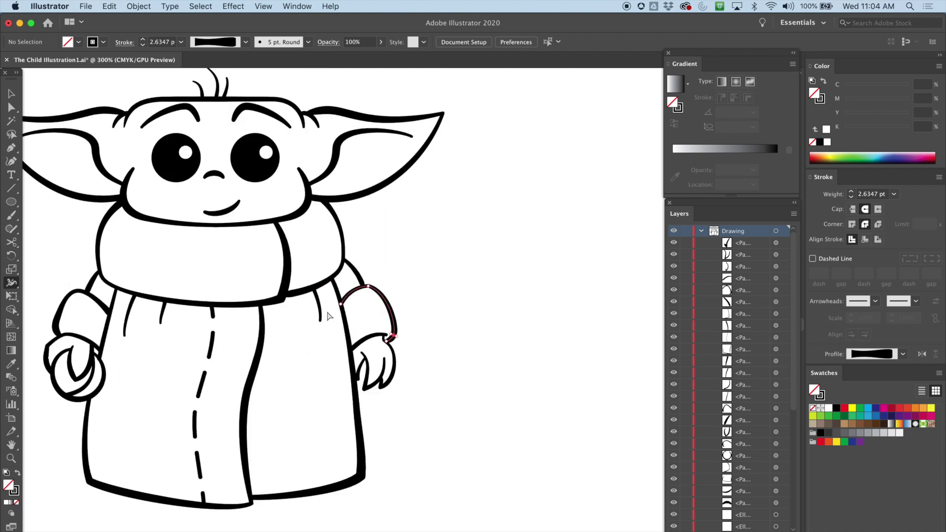
pyautogui.moveTo(205, 327); pyautogui.dragTo(372, 324)
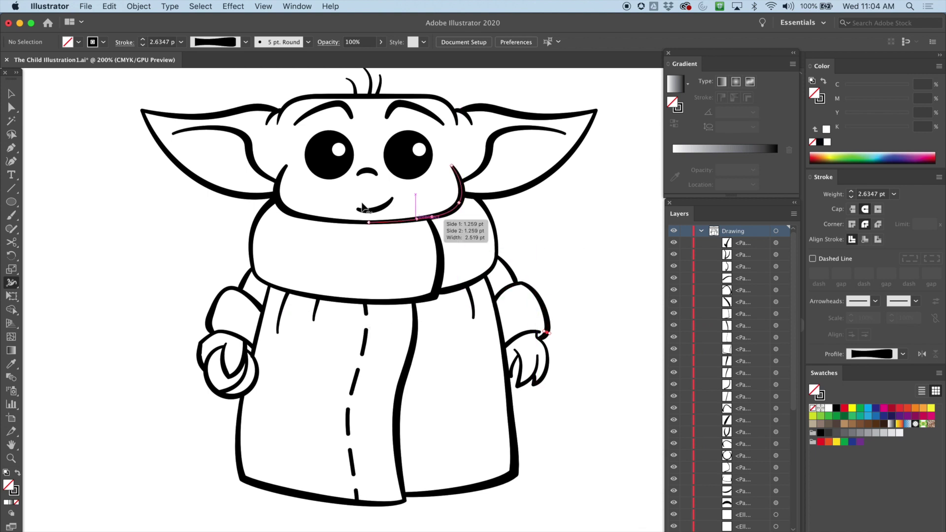
pyautogui.click(12, 93)
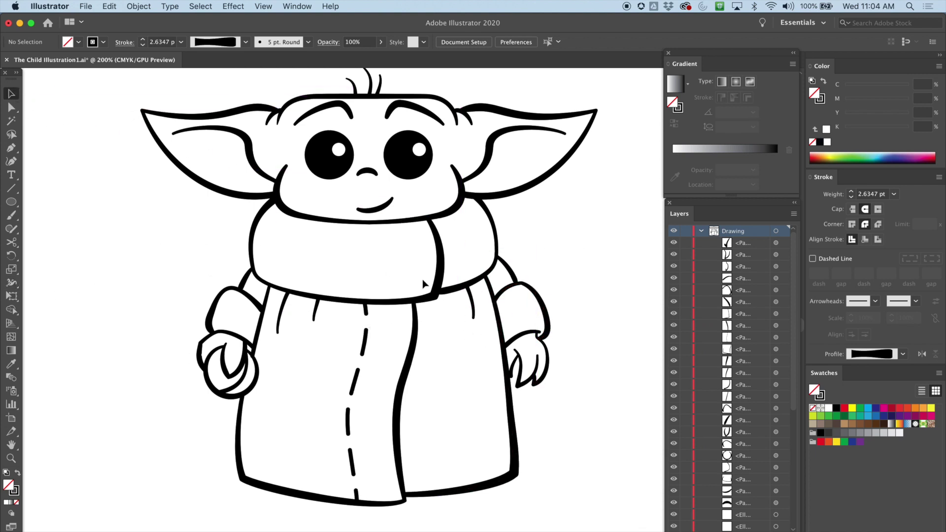
pyautogui.moveTo(570, 222); pyautogui.dragTo(508, 239)
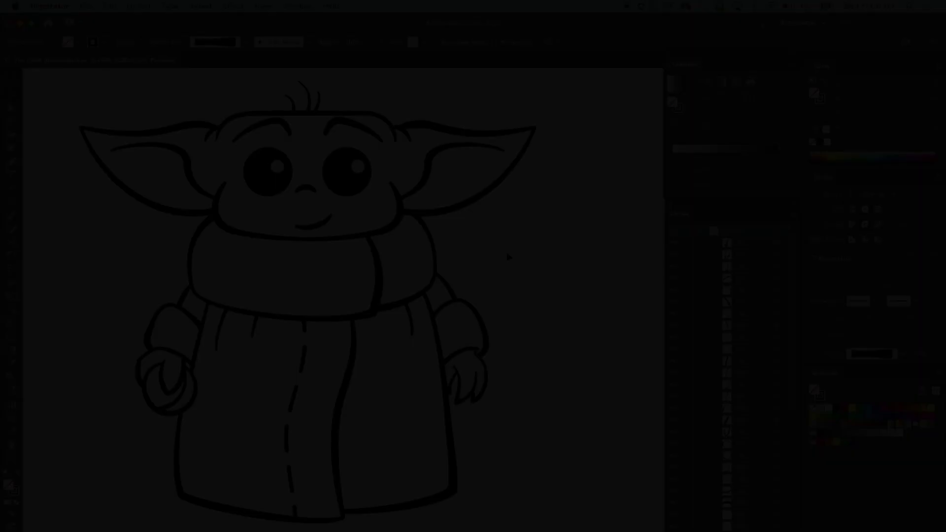